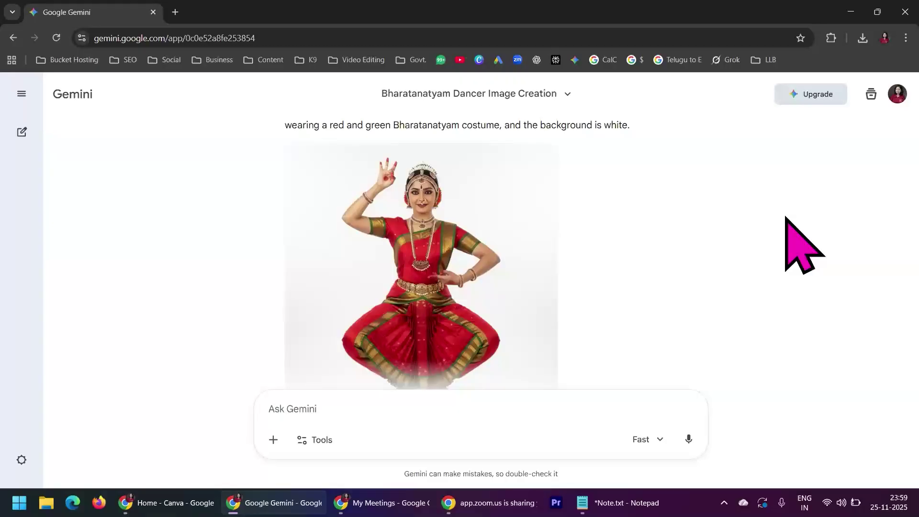
Review the generated Bharatanatyam dancer images and the prompts behind them in the Gemini conversation.
scroll(791, 275, "down", 1)
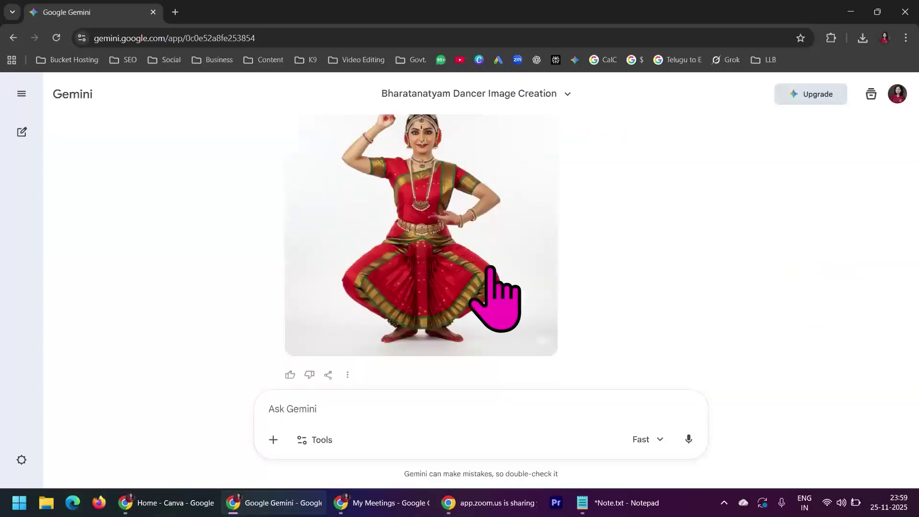
scroll(593, 287, "up", 5)
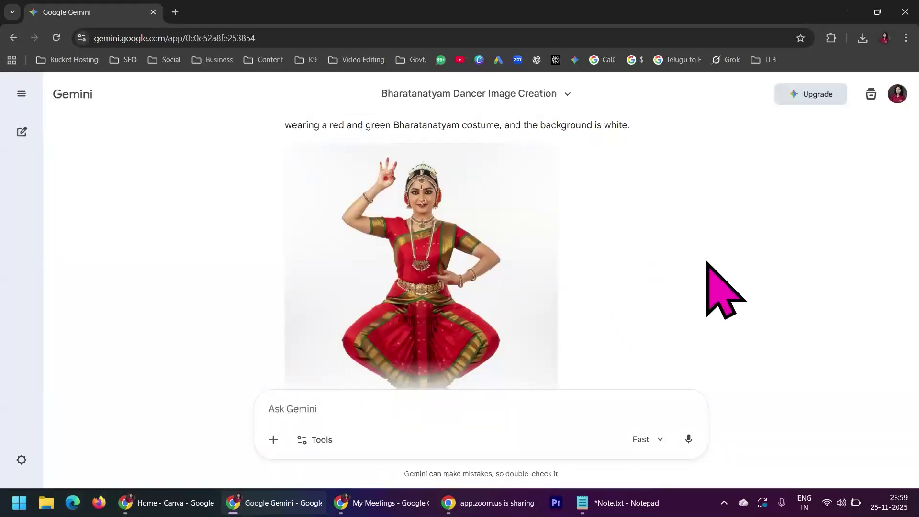
scroll(784, 258, "down", 10)
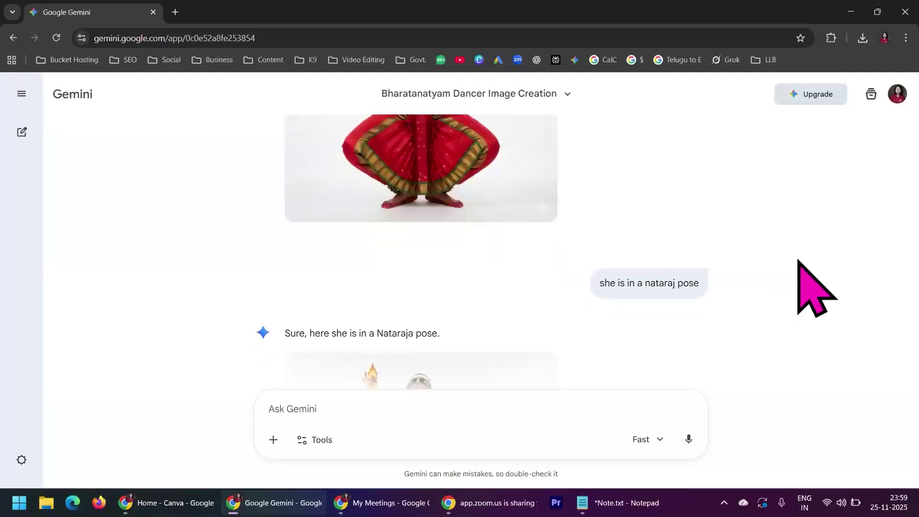
scroll(798, 260, "down", 3)
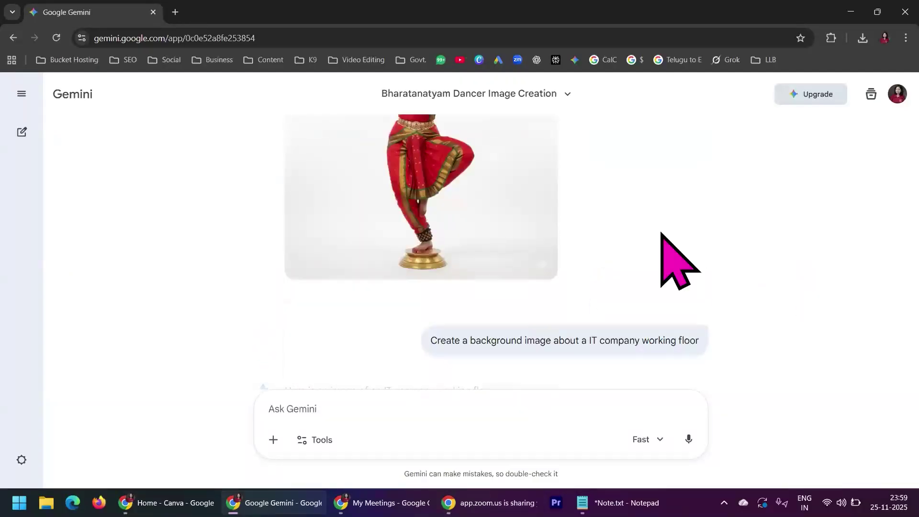
scroll(766, 278, "up", 8)
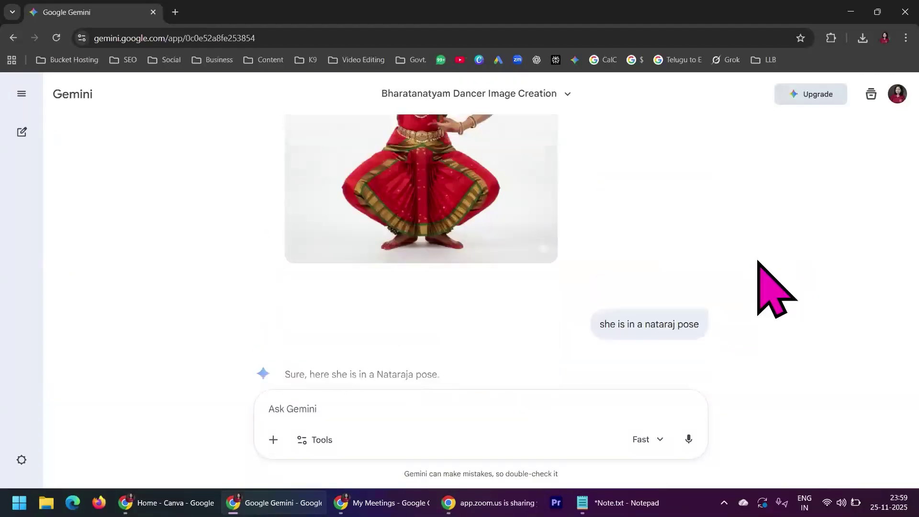
scroll(775, 287, "up", 4)
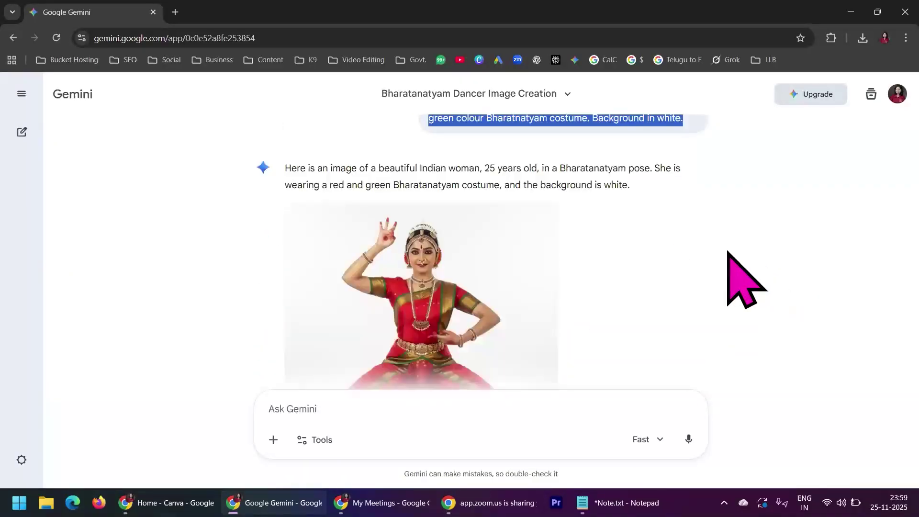
Close the Gemini conversation, switch to Canva and create a blank Instagram Feed Ad design of 1080 × 1080 px.
left_click(154, 12)
left_click(162, 507)
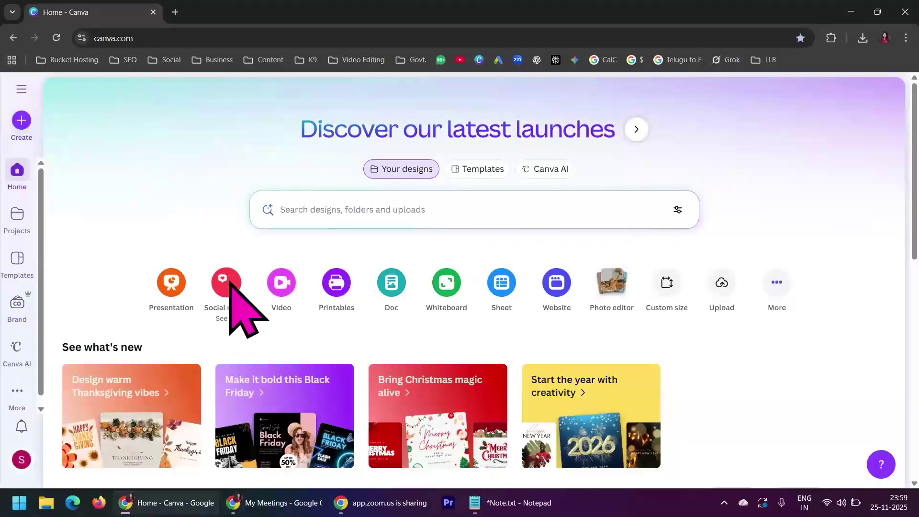
left_click(229, 282)
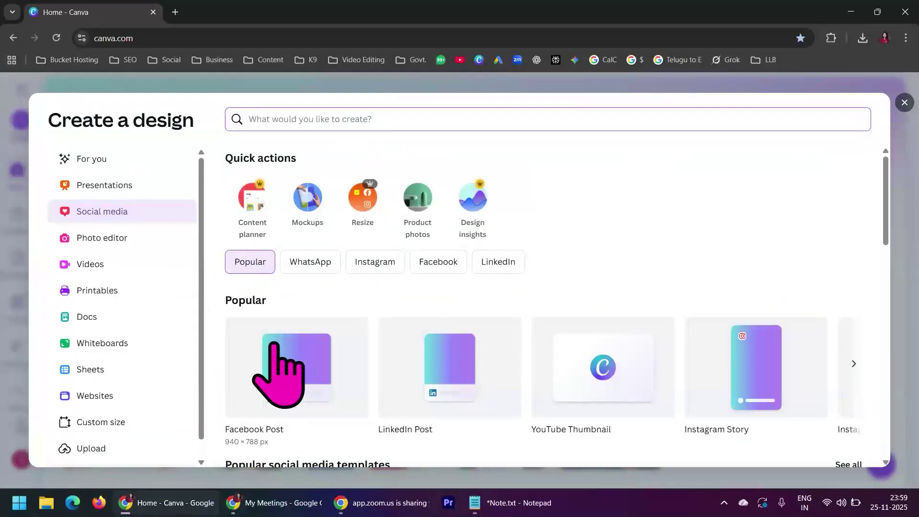
left_click(378, 271)
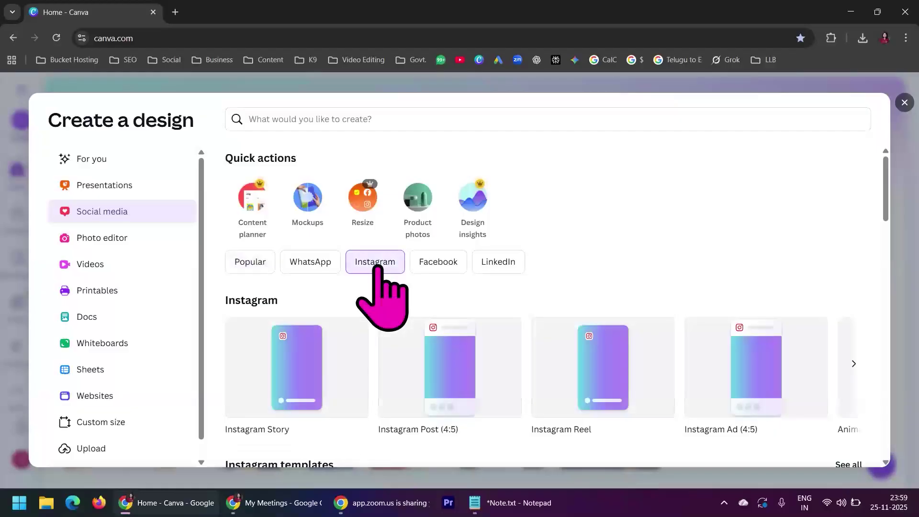
scroll(622, 287, "down", 1)
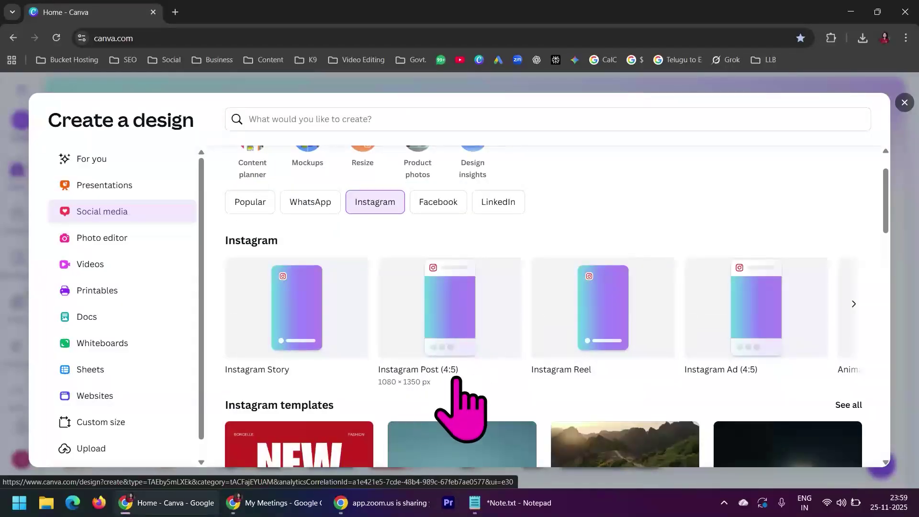
left_click(854, 303)
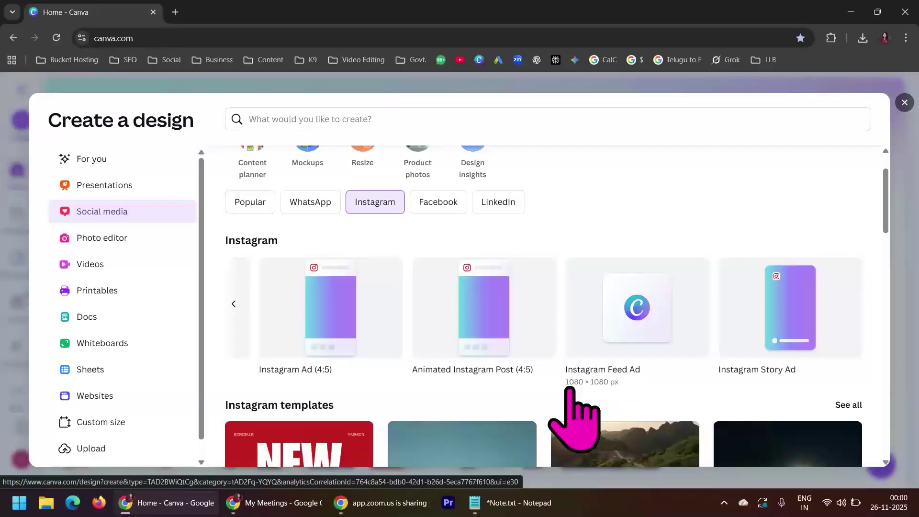
left_click(642, 326)
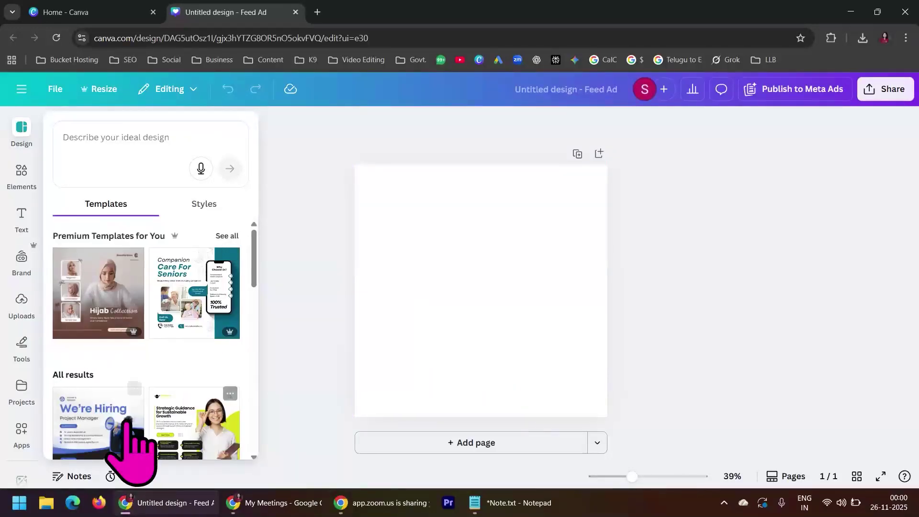
Find the "Unlock Your Child's Bright Future!" school admission template and apply it to the blank page.
scroll(171, 324, "down", 4)
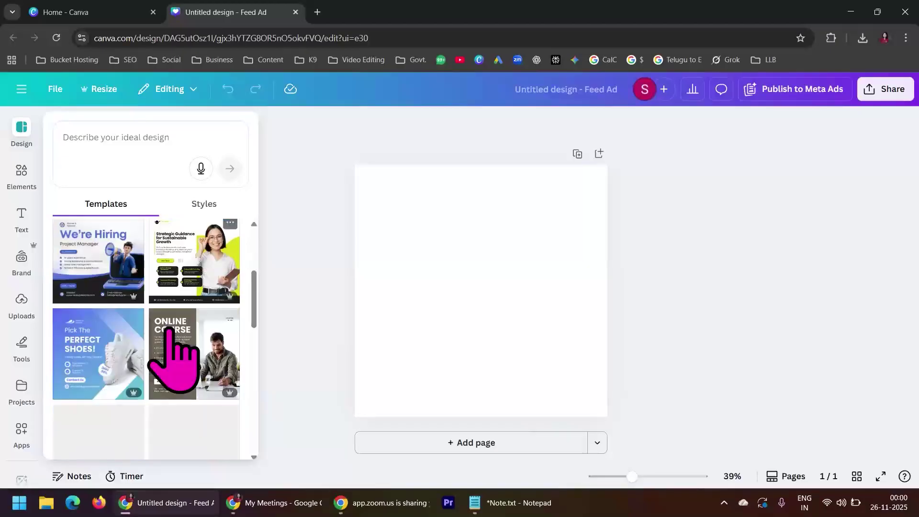
scroll(145, 363, "down", 2)
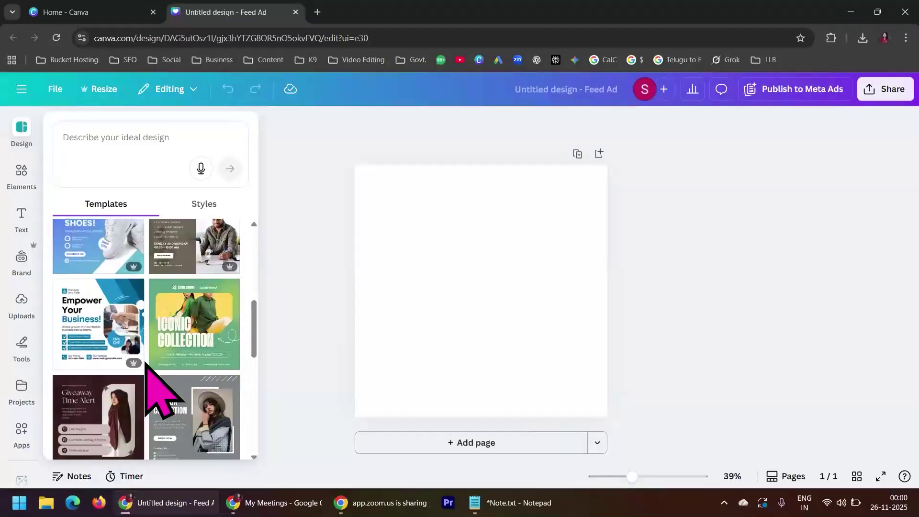
scroll(145, 362, "down", 3)
scroll(145, 362, "down", 3)
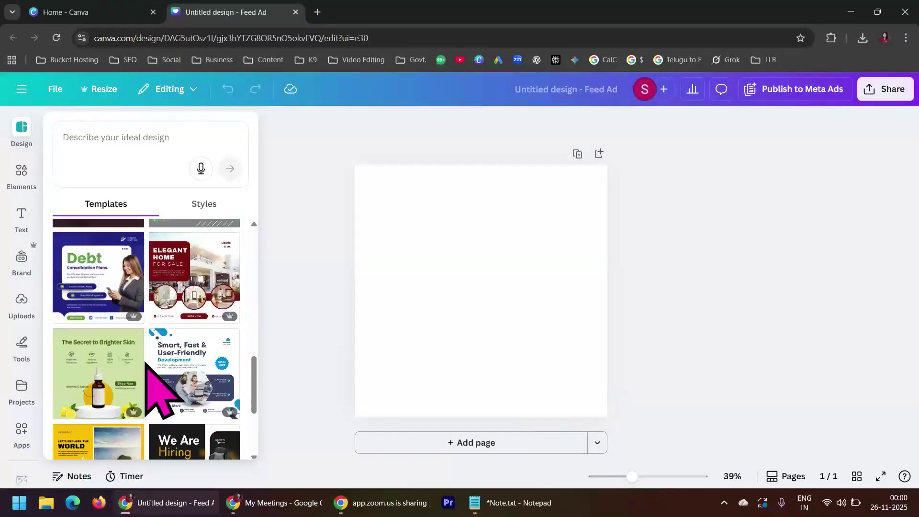
scroll(145, 363, "down", 4)
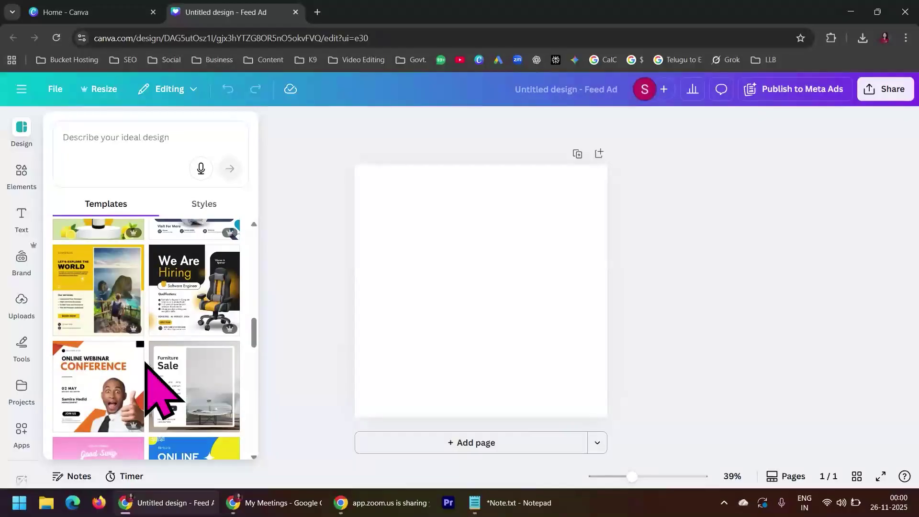
scroll(145, 362, "down", 4)
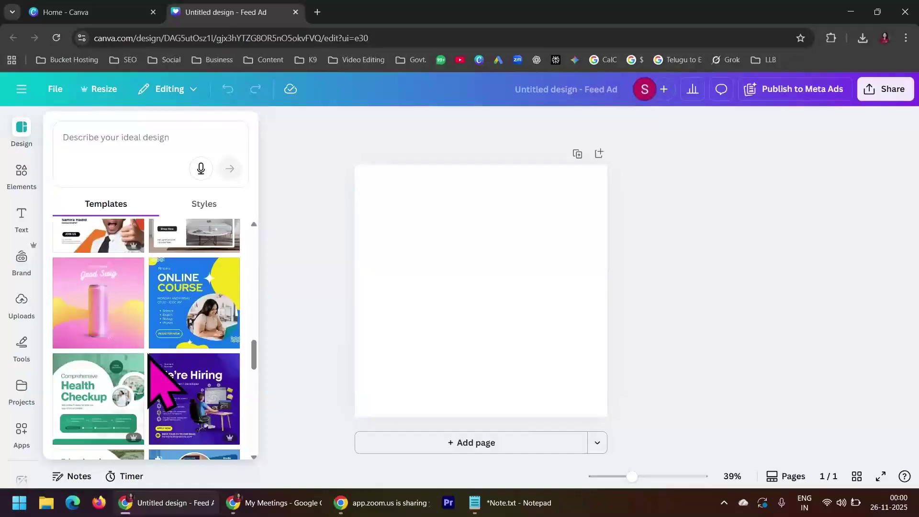
scroll(148, 355, "down", 4)
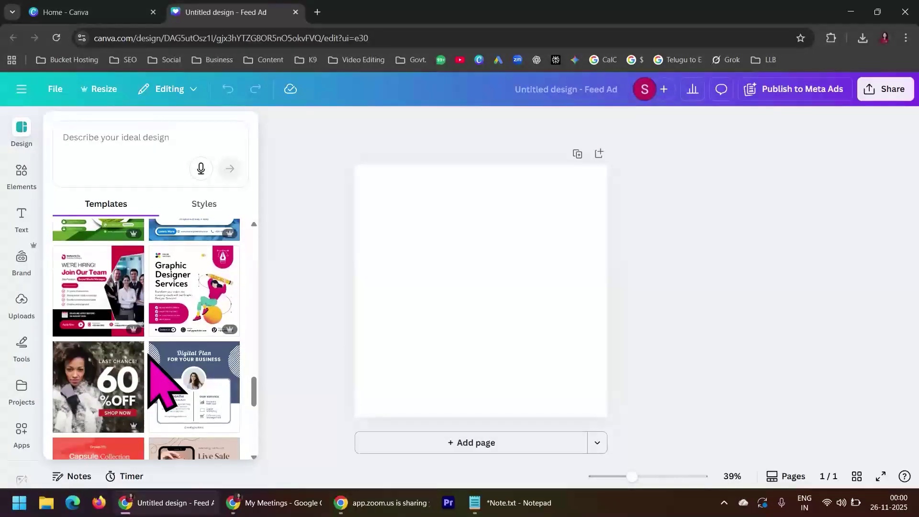
scroll(148, 357, "down", 3)
scroll(149, 356, "down", 7)
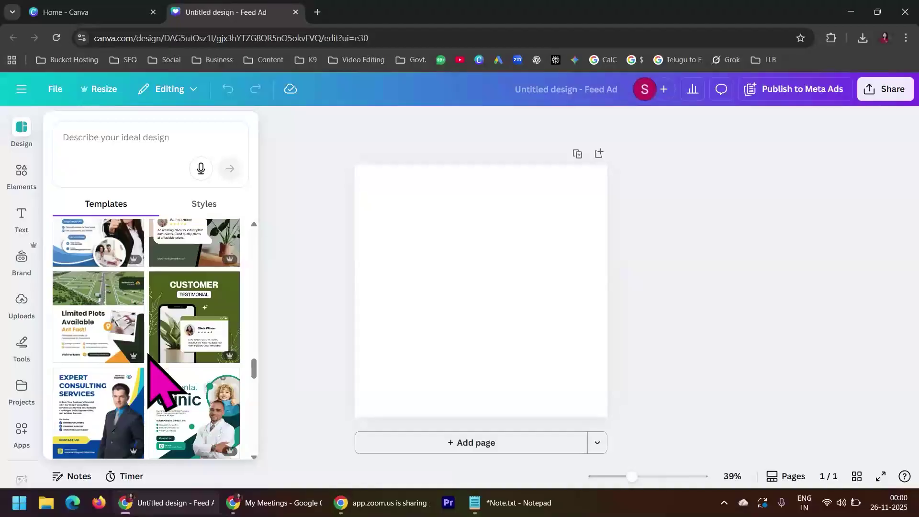
scroll(149, 357, "down", 3)
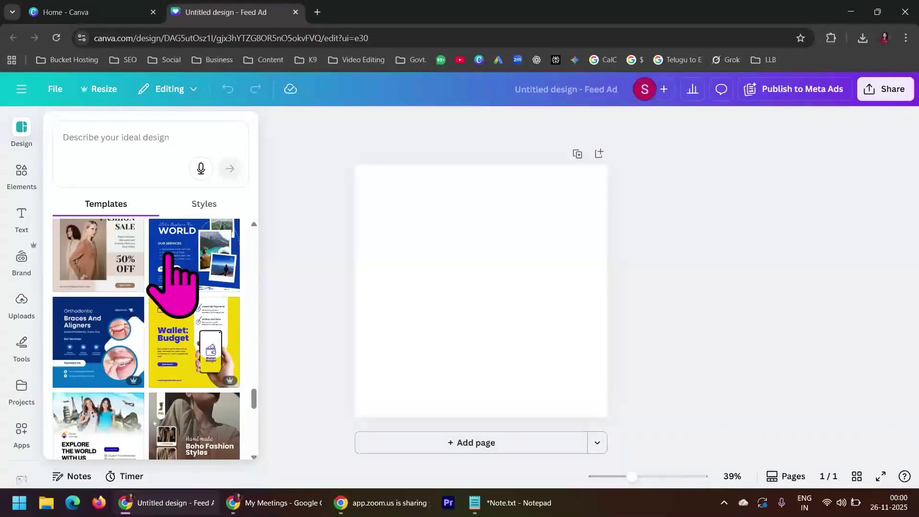
scroll(143, 348, "down", 1)
scroll(144, 352, "down", 3)
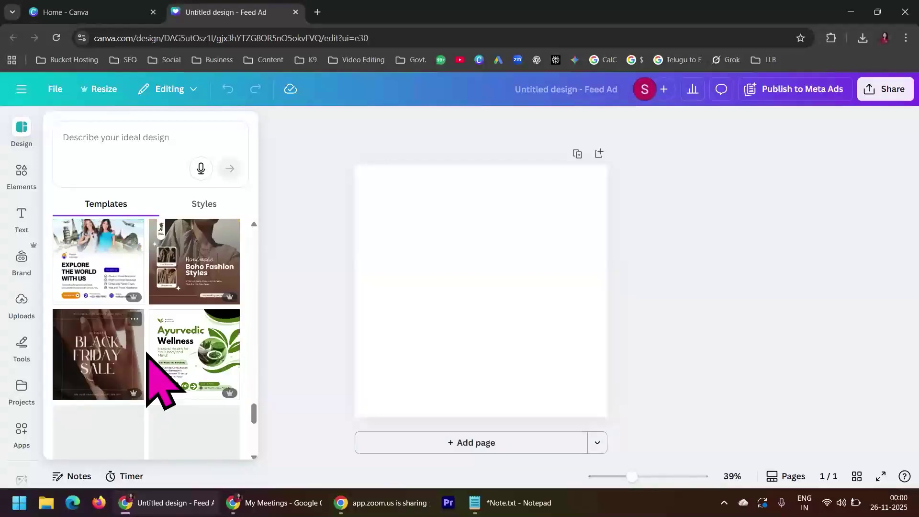
scroll(146, 354, "down", 2)
scroll(147, 355, "down", 5)
scroll(147, 355, "down", 4)
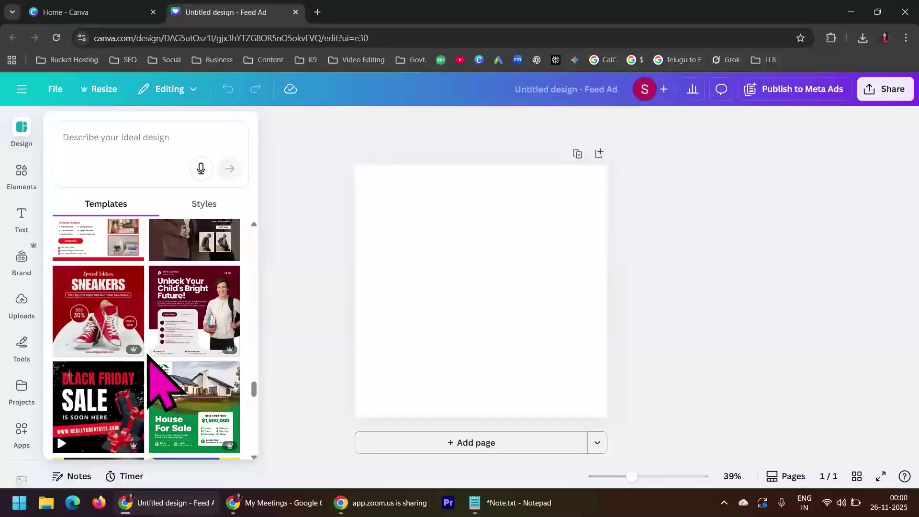
scroll(152, 351, "down", 1)
scroll(198, 282, "up", 1)
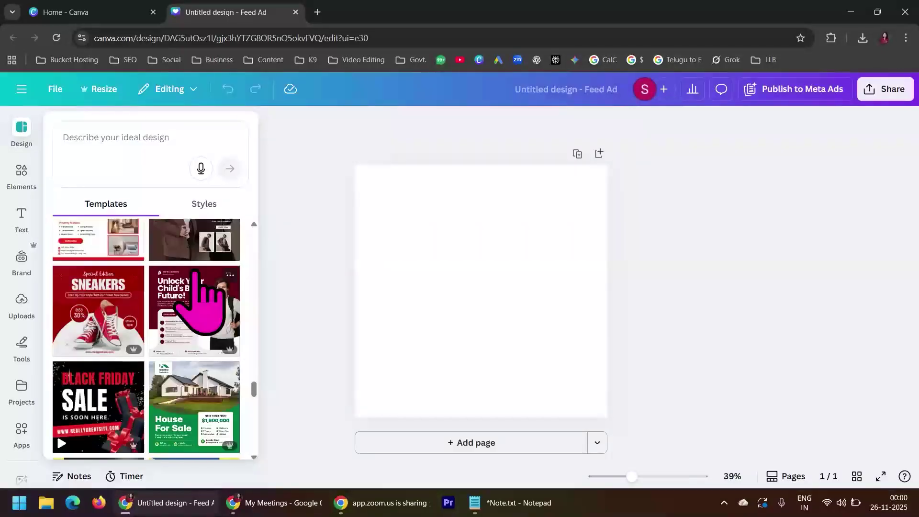
left_click(165, 309)
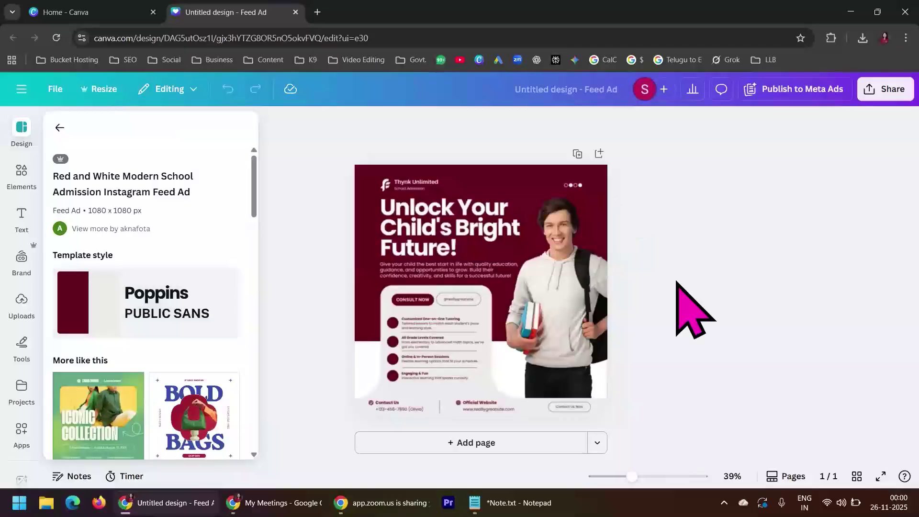
Delete the photo of the student holding books from the template.
left_click(376, 199)
left_click(577, 286)
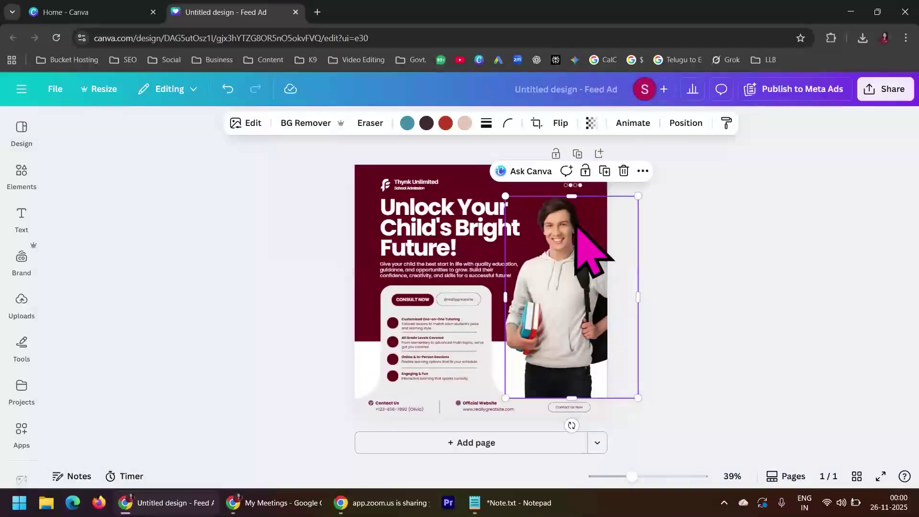
left_click(623, 171)
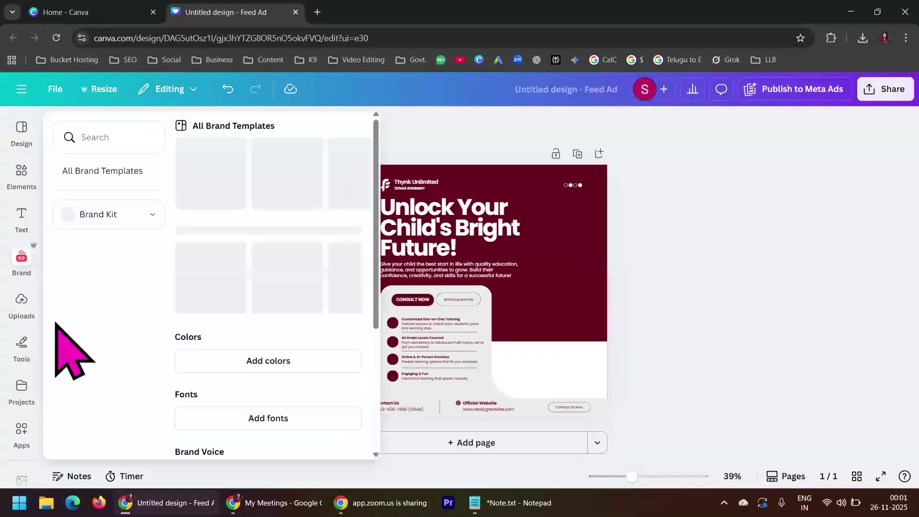
Upload the three Gemini-generated dancer images from the Downloads folder.
left_click(21, 304)
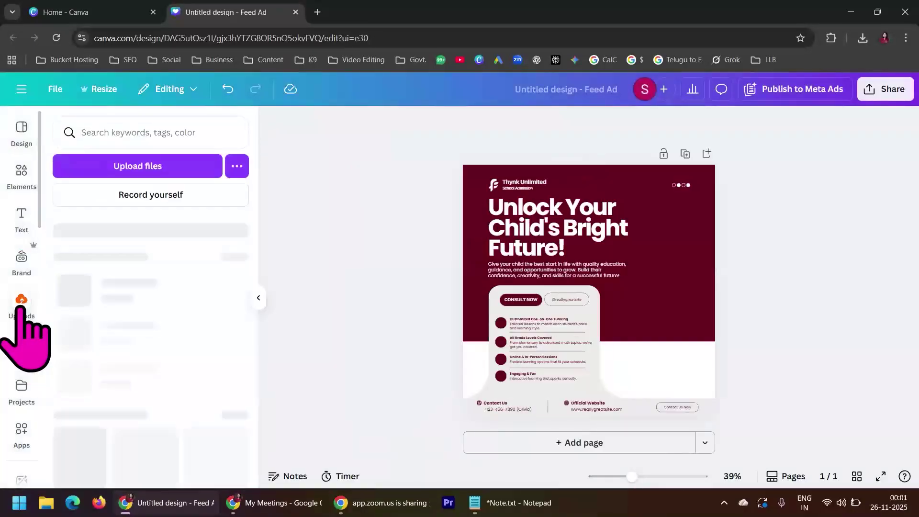
left_click(160, 168)
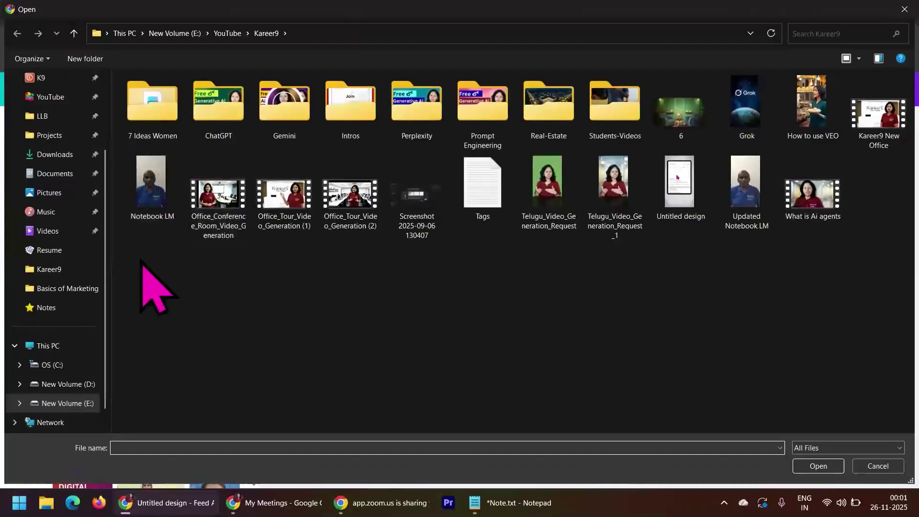
scroll(73, 263, "up", 3)
left_click(67, 261)
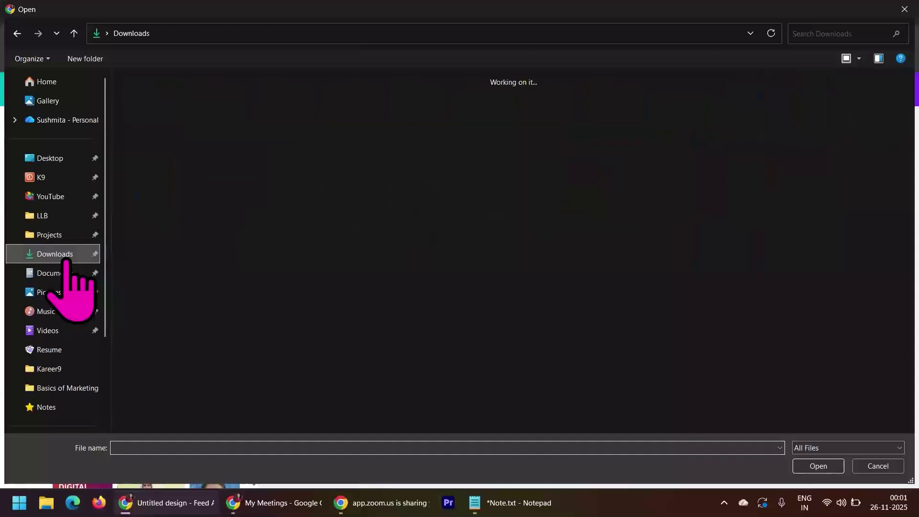
left_click(496, 124)
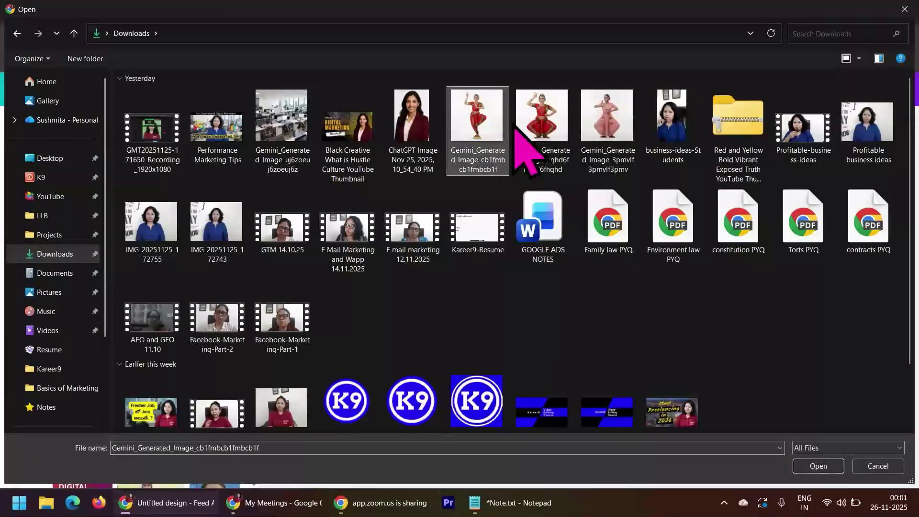
left_click(621, 127, "shift")
left_click(803, 464)
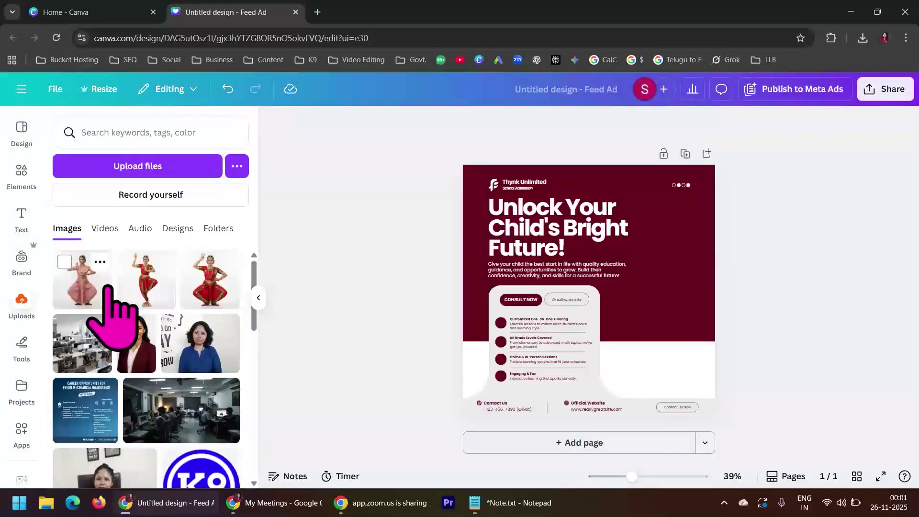
Add the uploaded image of the red-costumed dancer standing on one leg and place it where the student photo was.
left_click(147, 287)
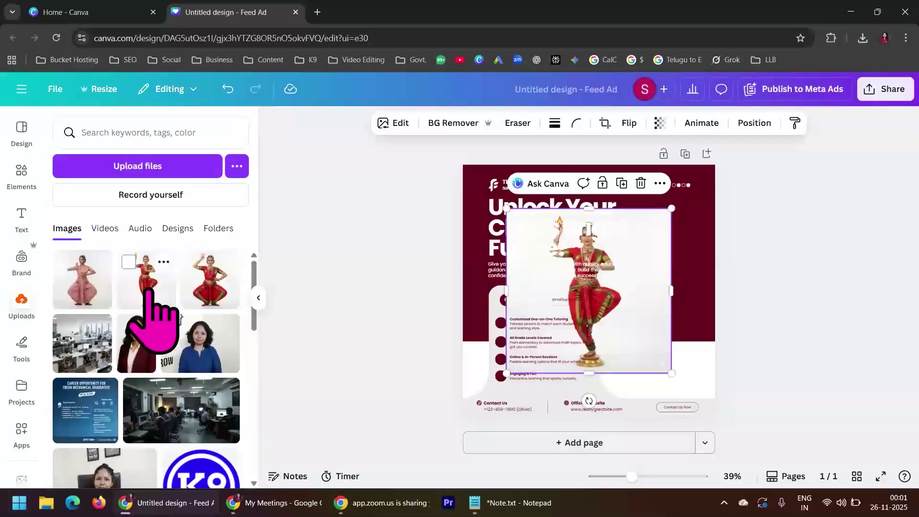
left_click_drag(660, 349, 723, 327)
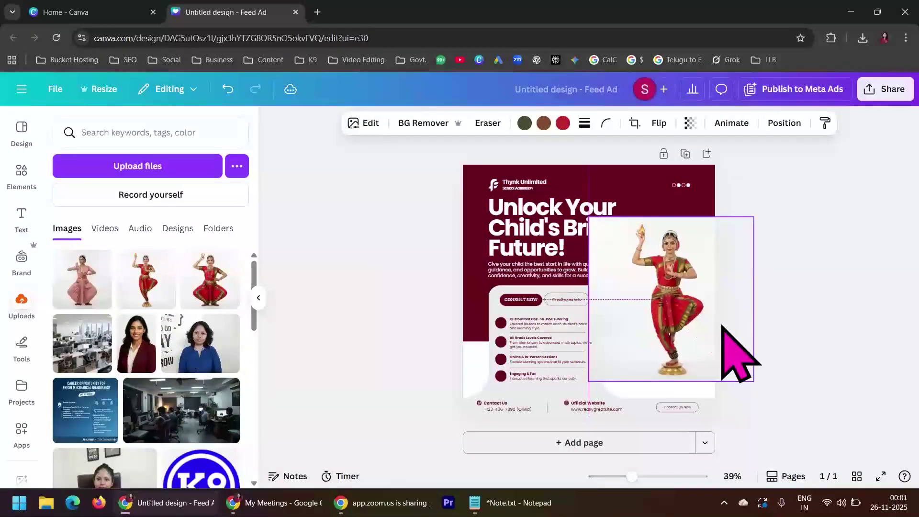
Remove the dancer image's background and crop its right side to the page edge.
left_click(423, 123)
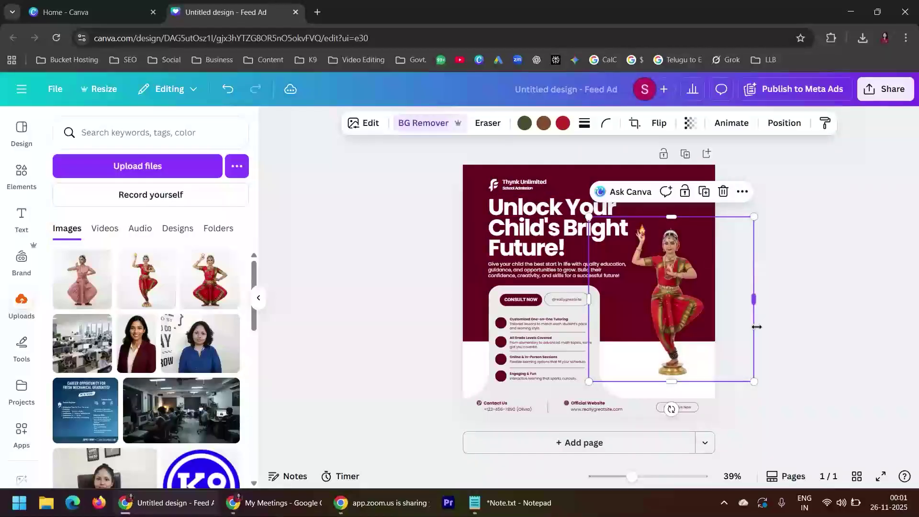
left_click_drag(756, 299, 715, 299)
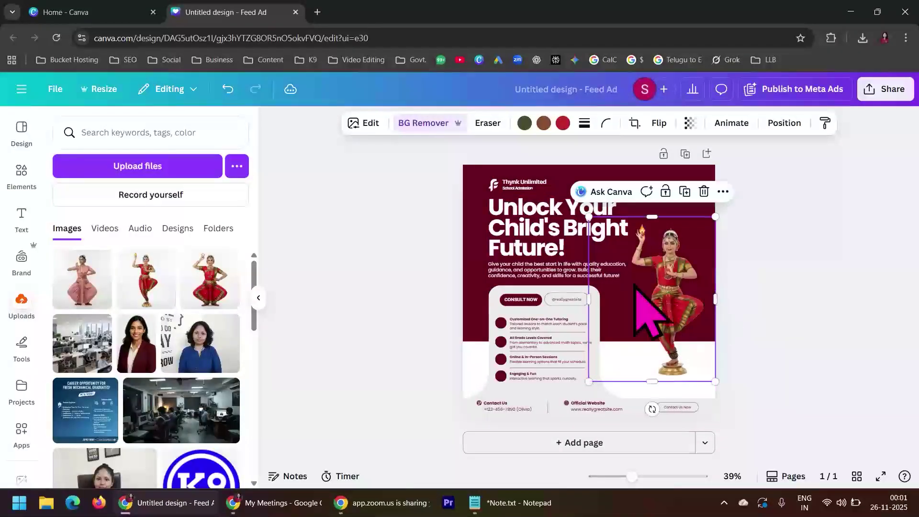
Crop the dancer image's left side close to the figure, enlarge the image and reposition it on the page's right side.
left_click_drag(591, 292, 627, 293)
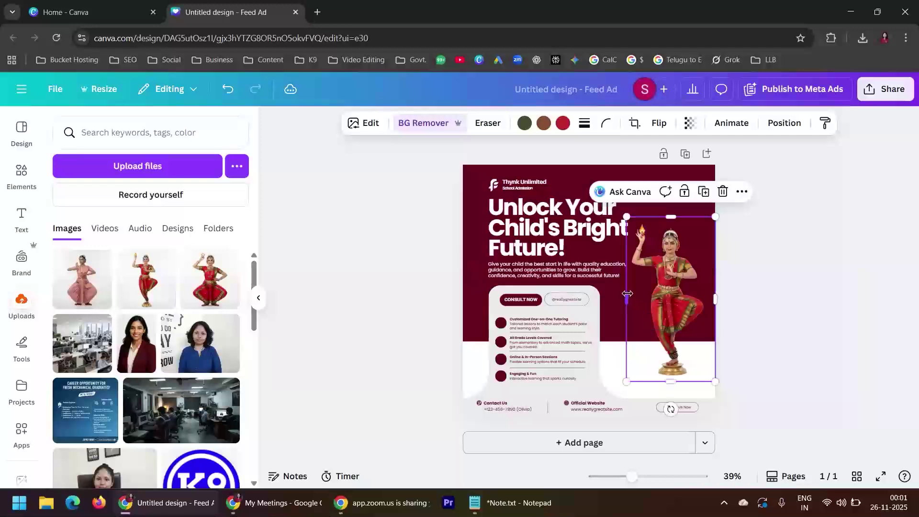
left_click(766, 307)
left_click(654, 255)
left_click_drag(626, 218, 613, 197)
left_click_drag(666, 267, 683, 295)
left_click(794, 247)
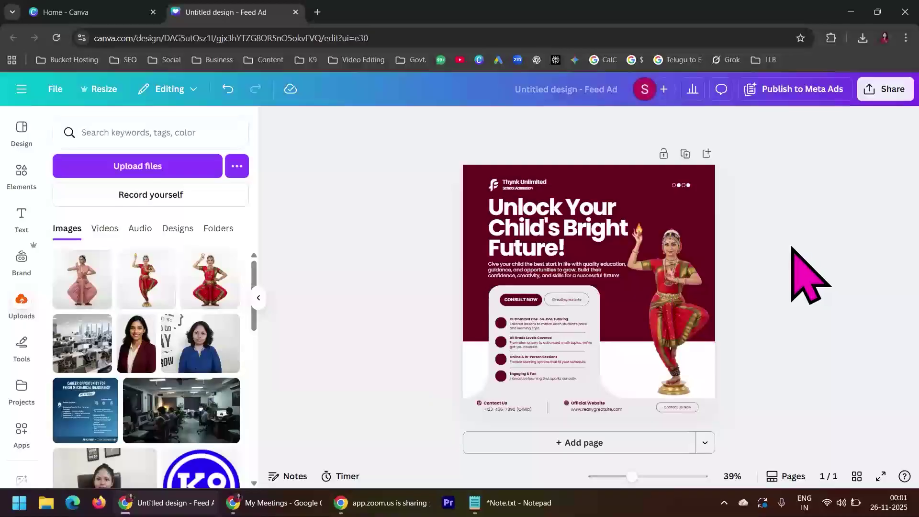
left_click(699, 329)
left_click(772, 274)
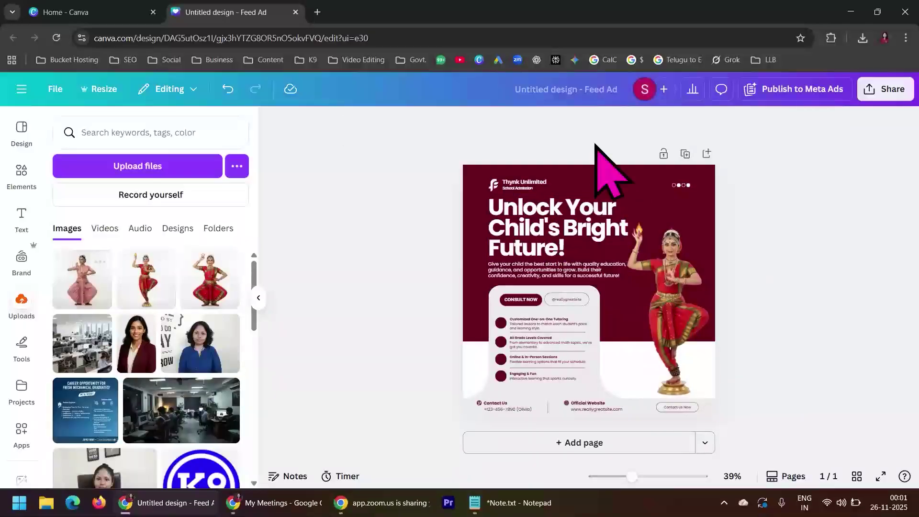
Duplicate the page and replace the copy's dancer with the uploaded image of the pink-costumed dancer, placed on the right side.
left_click(685, 155)
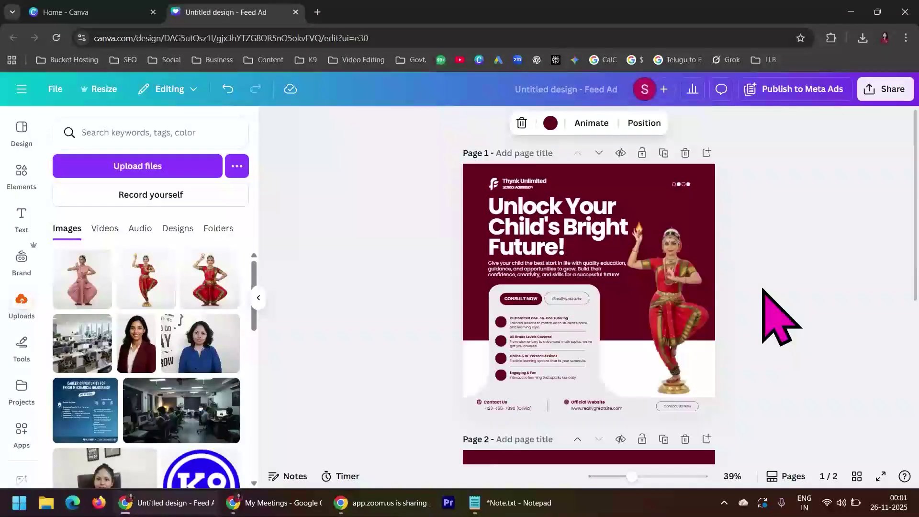
left_click(689, 337)
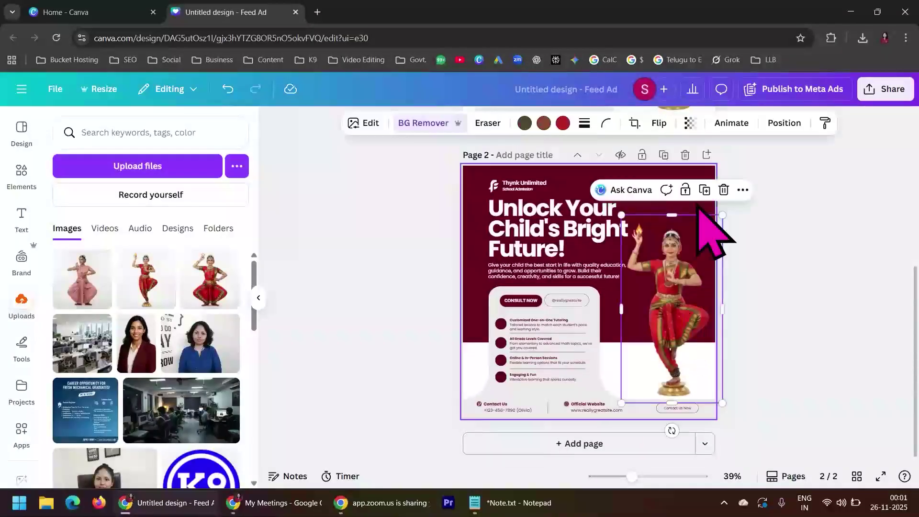
left_click(723, 189)
left_click(86, 299)
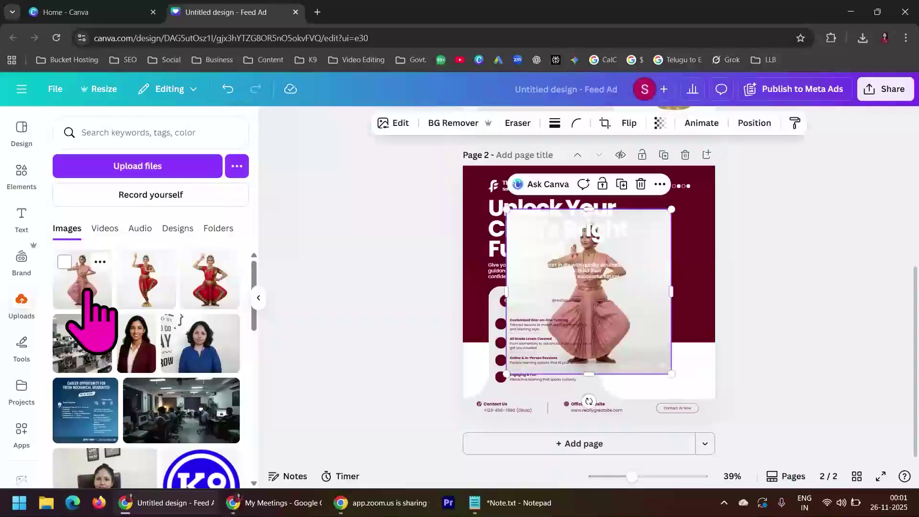
left_click_drag(635, 326, 698, 340)
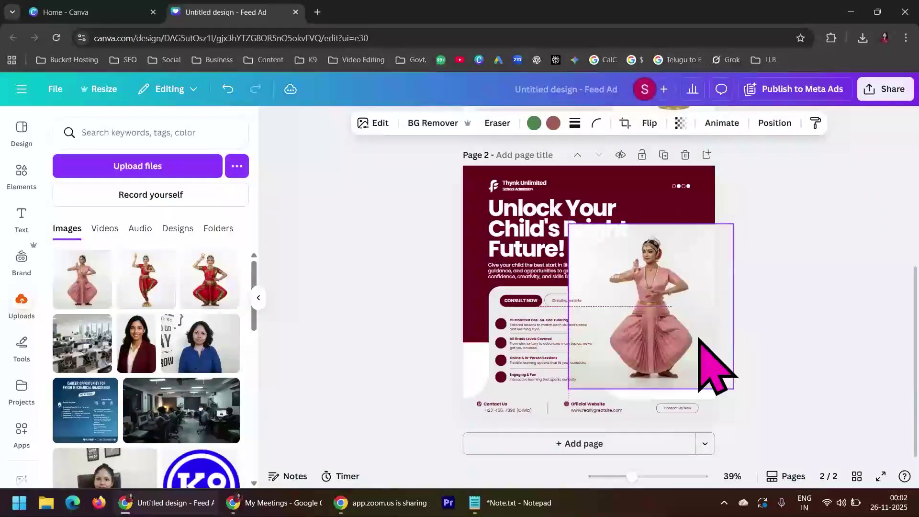
Remove the pink-costumed dancer image's background, crop both its sides and shift it slightly down and right on page 2.
left_click(432, 124)
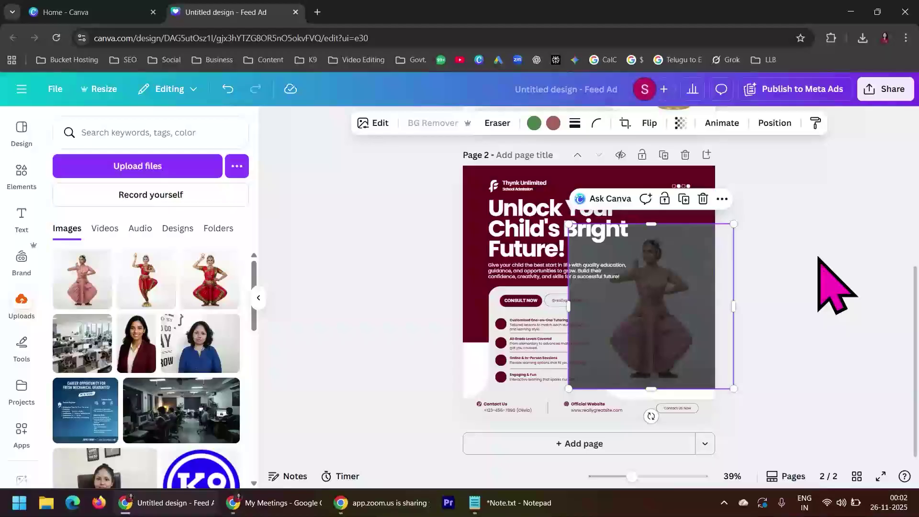
left_click_drag(729, 309, 698, 308)
left_click_drag(569, 304, 583, 305)
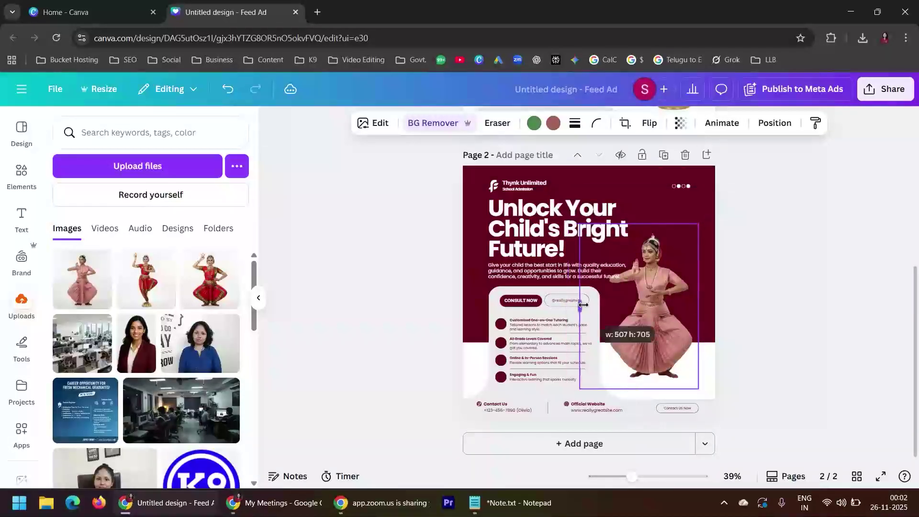
mouse_move(653, 321)
left_mouse_down()
mouse_move(670, 330)
mouse_move(664, 324)
left_mouse_up()
left_click(767, 270)
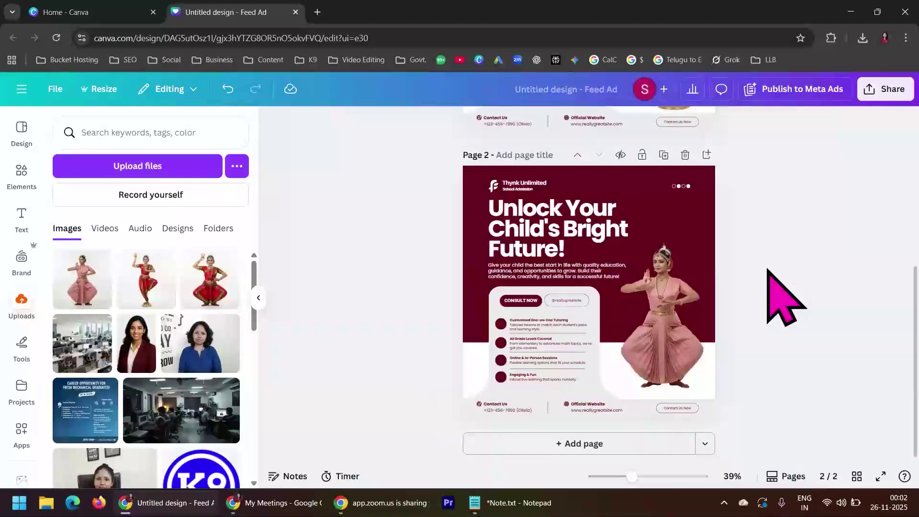
Enlarge the pink-costumed dancer on page 2 and reposition it to fill the right side.
scroll(762, 294, "up", 5)
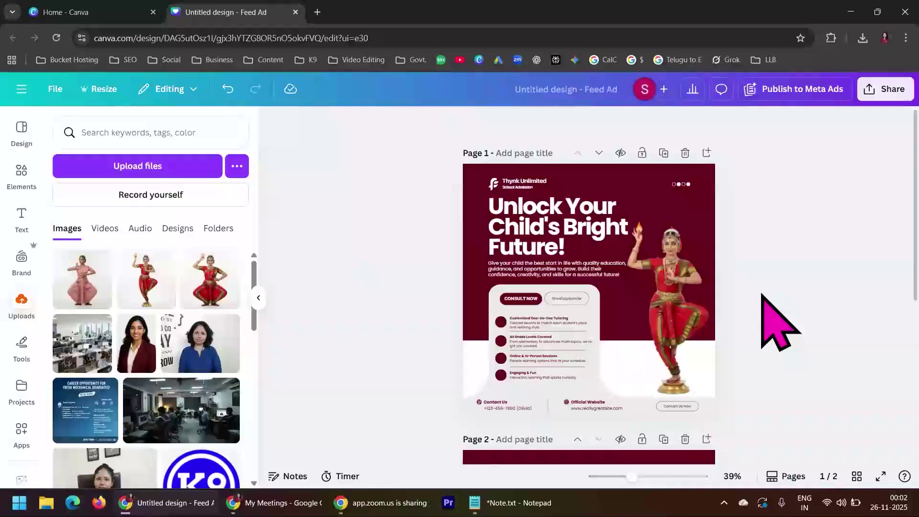
scroll(771, 318, "down", 5)
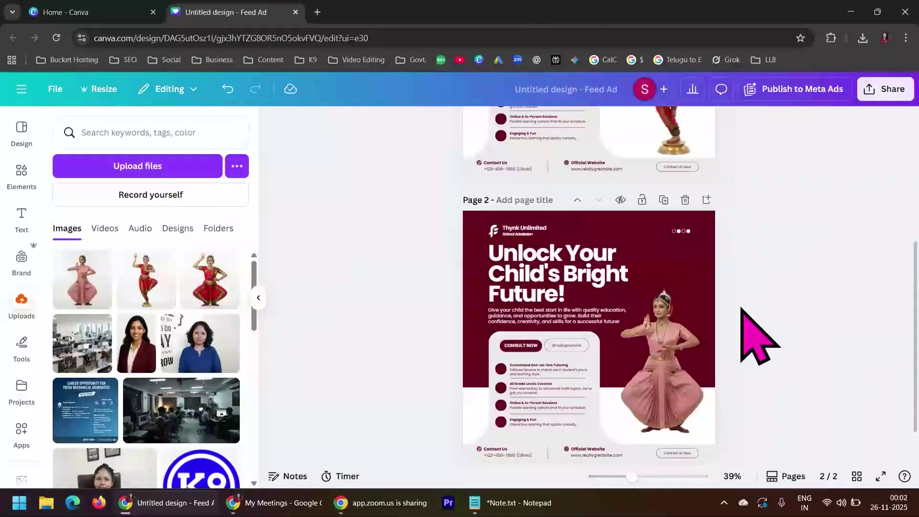
left_click(670, 378)
left_click_drag(611, 278, 590, 240)
left_click_drag(649, 349, 661, 356)
left_click(788, 300)
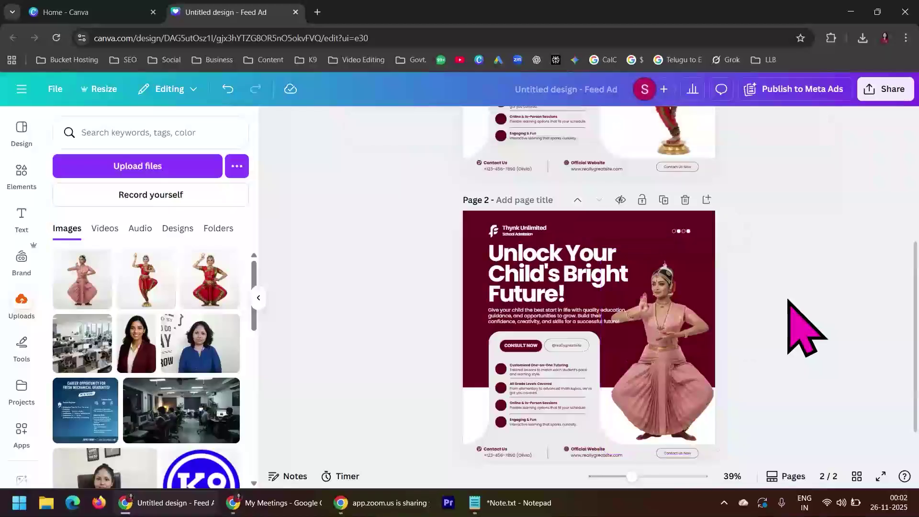
Enlarge the red-costumed dancer on page 1 and nudge it slightly right.
scroll(789, 303, "up", 5)
left_click(687, 324)
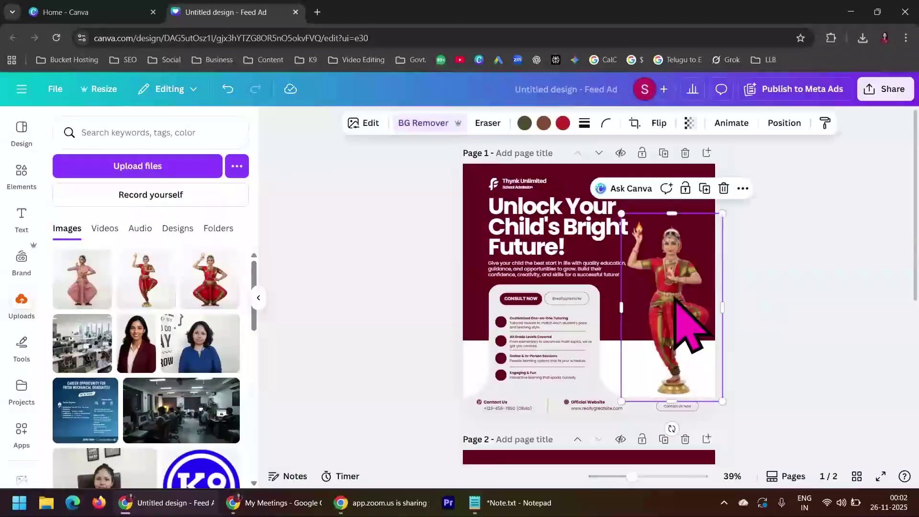
left_click_drag(621, 213, 600, 175)
left_click_drag(667, 255, 674, 255)
left_click(822, 273)
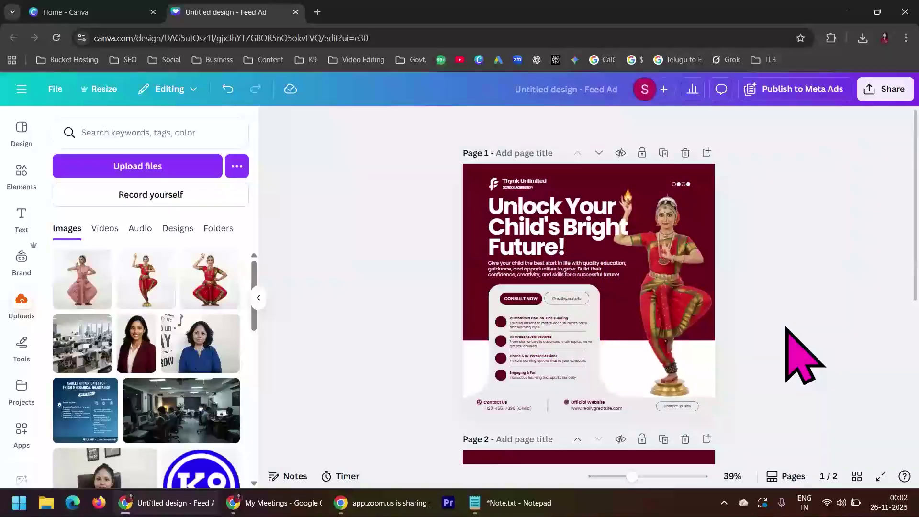
Switch to Note.txt in Notepad, enclose "Nataraja Dance Academy" in parentheses and copy the academy name without them.
scroll(785, 328, "down", 1)
scroll(802, 358, "down", 5)
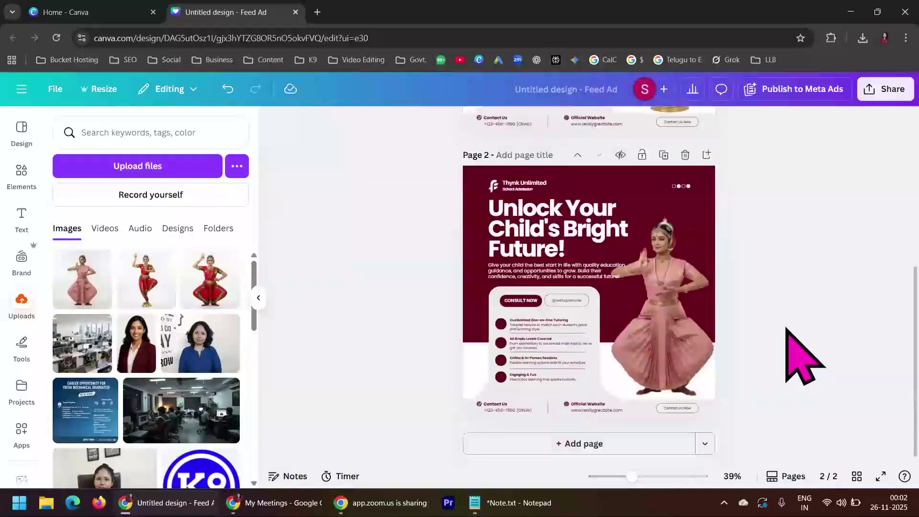
left_click(512, 502)
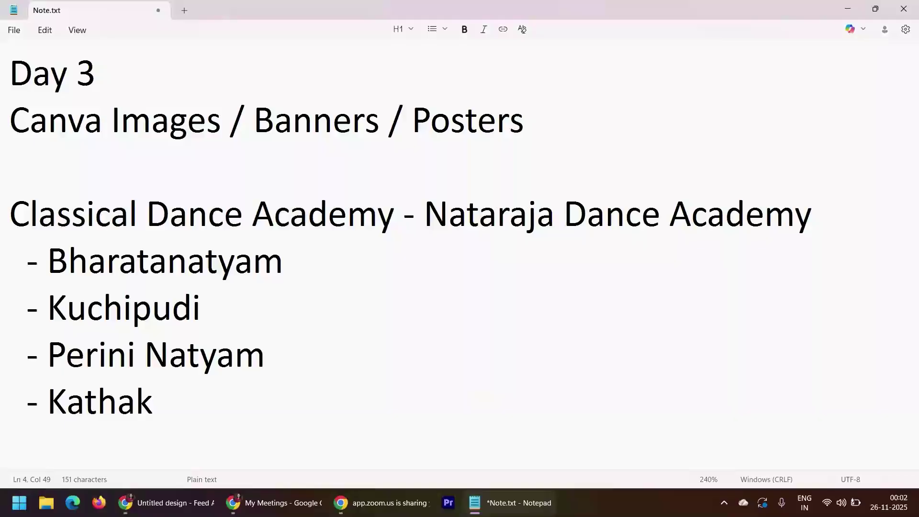
left_click(426, 213)
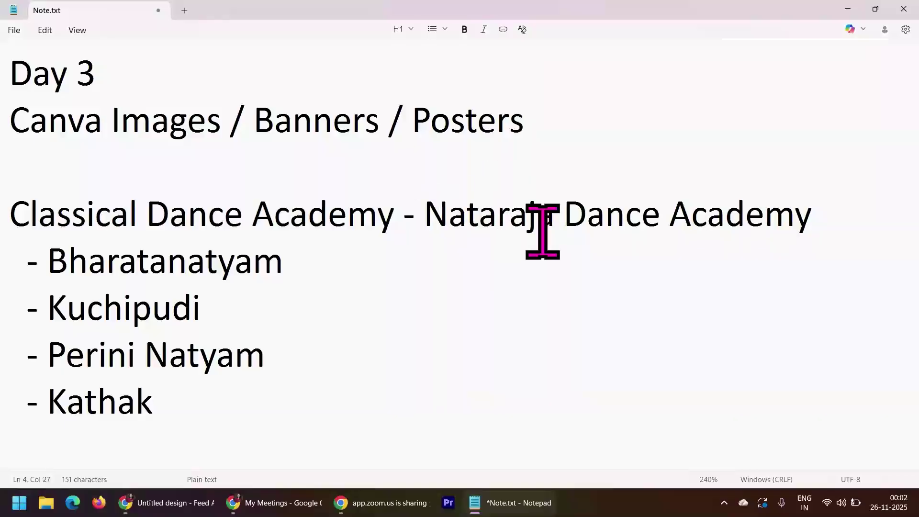
type("(")
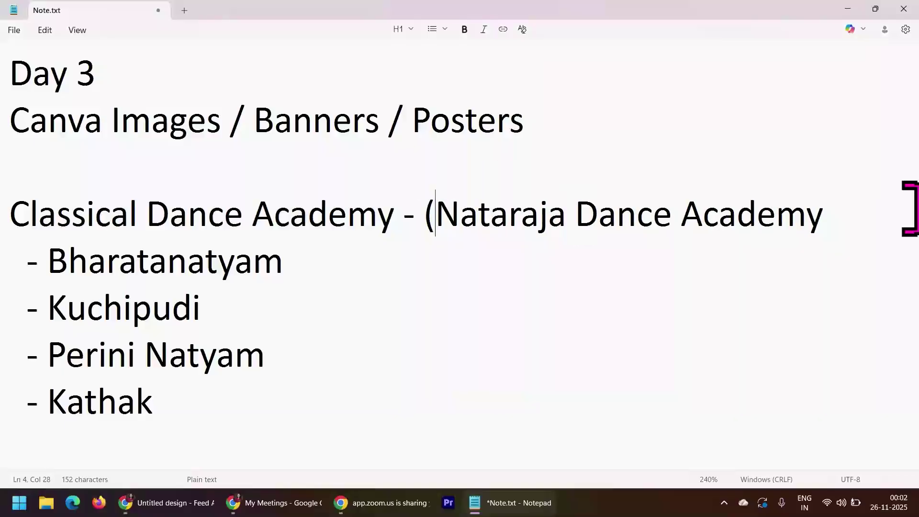
left_click(834, 210)
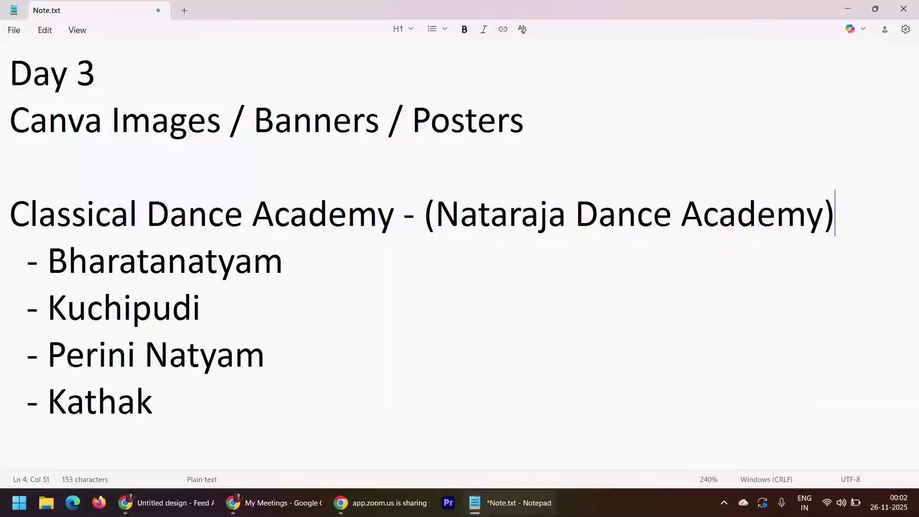
left_click_drag(437, 216, 814, 220)
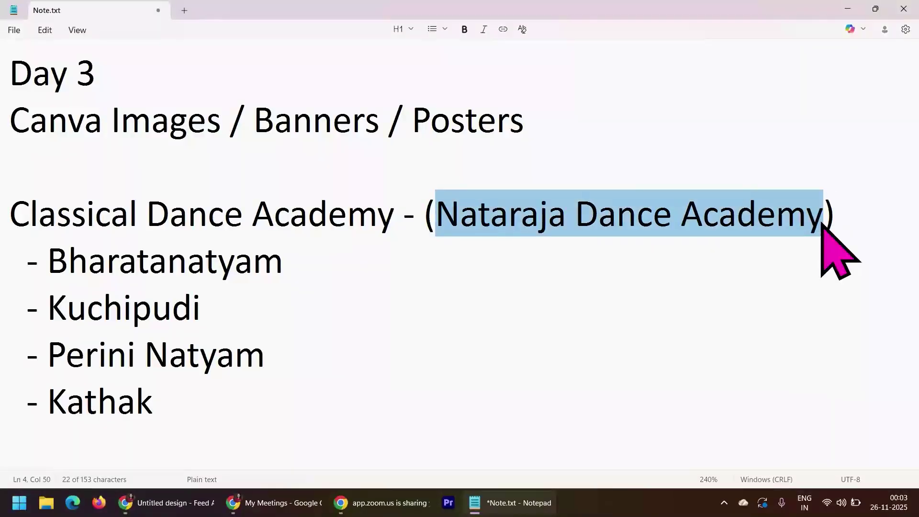
Return to the Canva design and replace page 1's headline with "Nataraja Dance Academy".
key("alt+Tab")
scroll(622, 296, "up", 5)
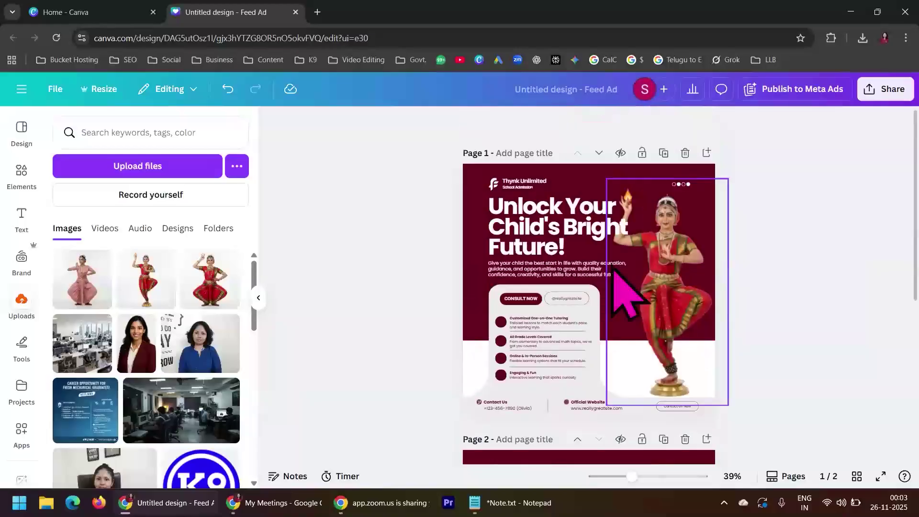
left_click(549, 221)
double_click(550, 221)
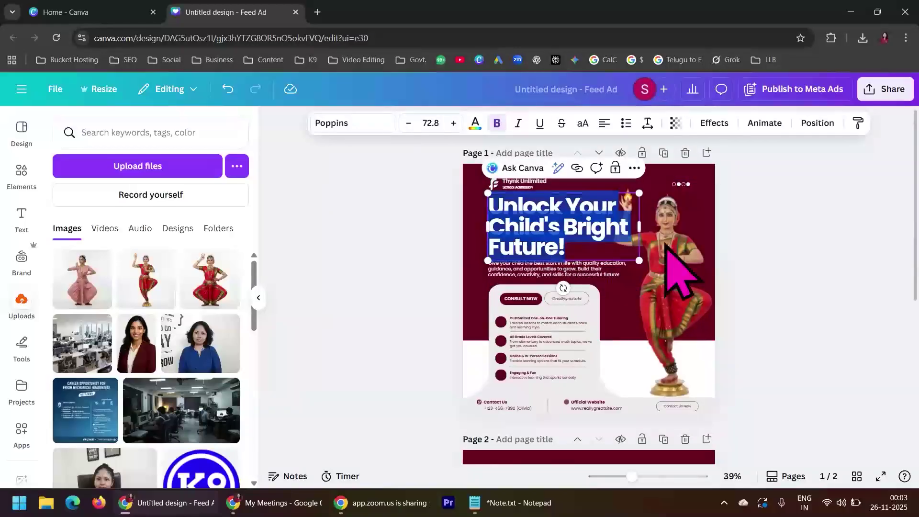
type("Nataraja Dance Academy")
left_click(768, 239)
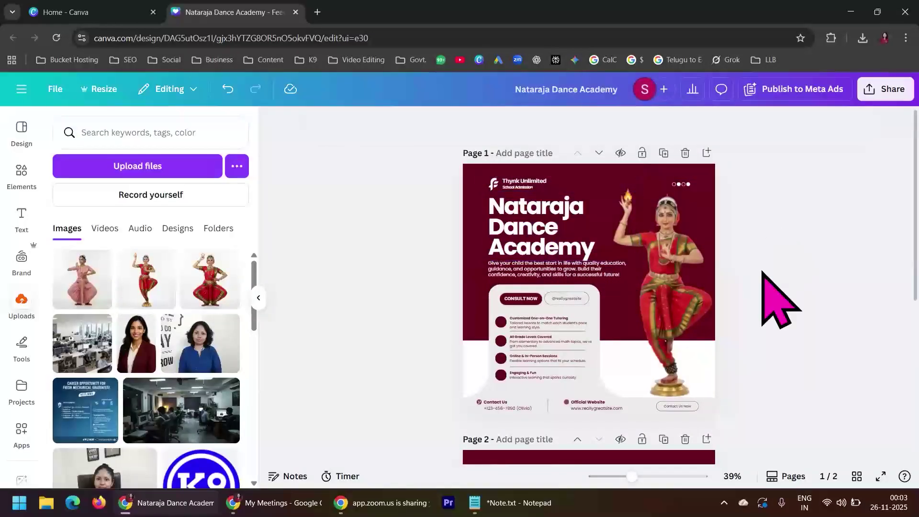
Replace the "Unlock Your Child's Bright Future!" headline on page 2 with "Nataraja Dance Academy".
scroll(775, 297, "down", 5)
double_click(605, 298)
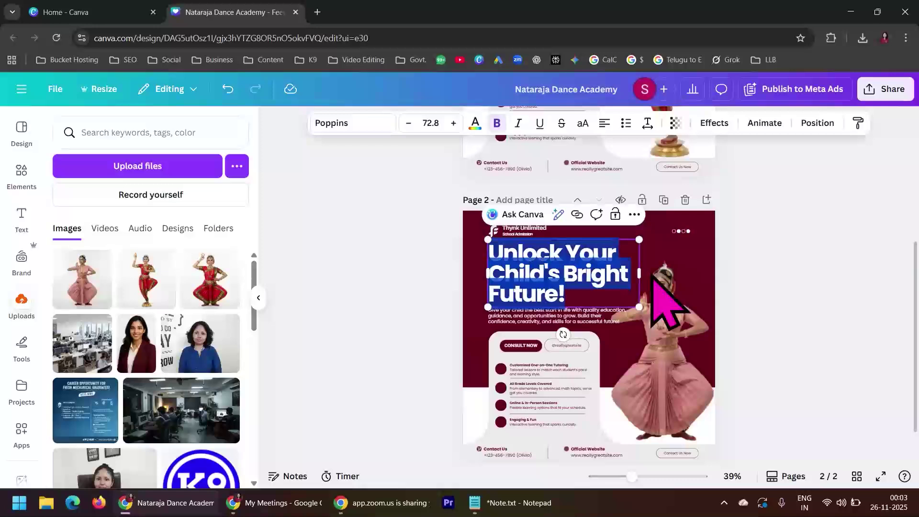
type("Nataraja Dance Academy")
left_click(785, 270)
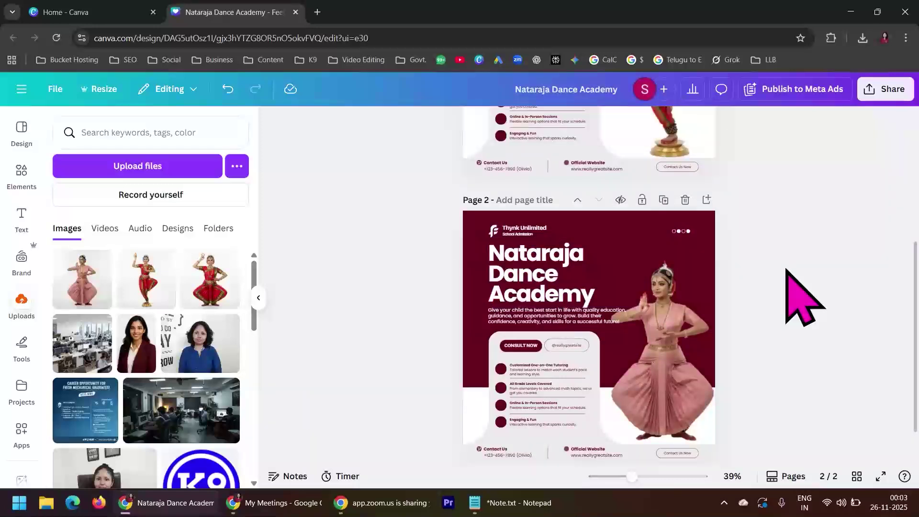
Delete the small description paragraph below the headline on both pages.
scroll(776, 297, "up", 5)
left_click(560, 273)
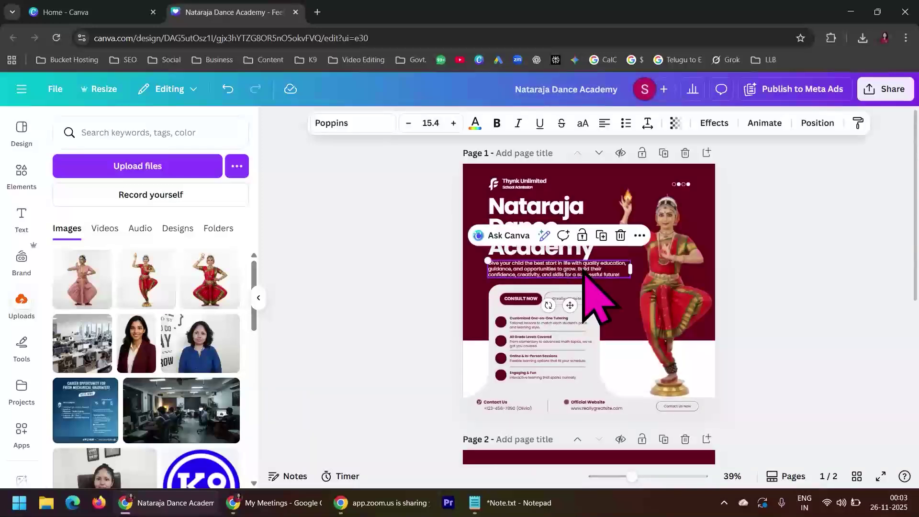
key("Escape")
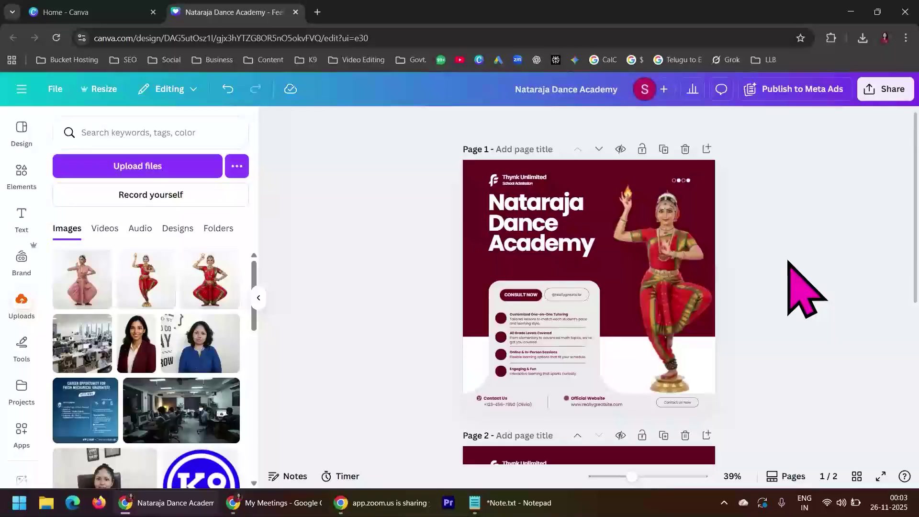
scroll(804, 287, "down", 5)
left_click(605, 272)
key("Delete")
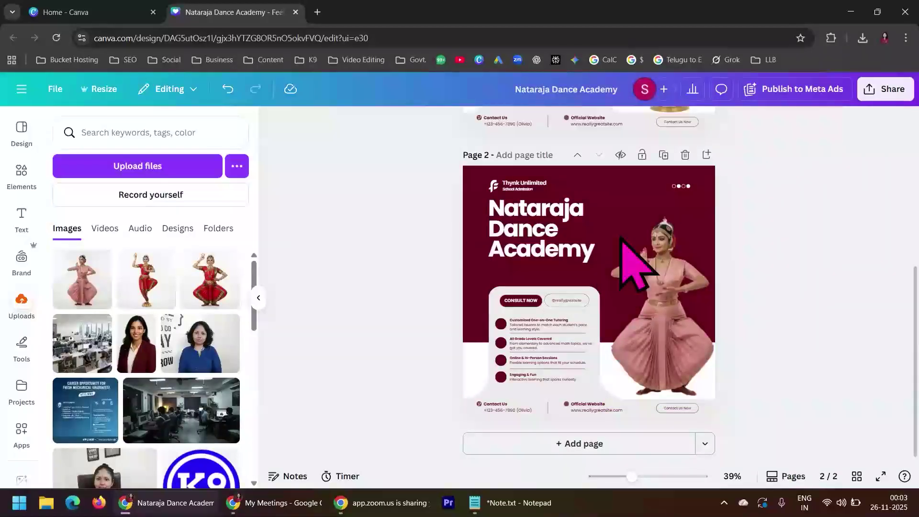
Delete the "Thynk Unlimited" name, the "School Admission" line and the logo mark above page 1's headline.
scroll(769, 339, "up", 5)
left_click(520, 186)
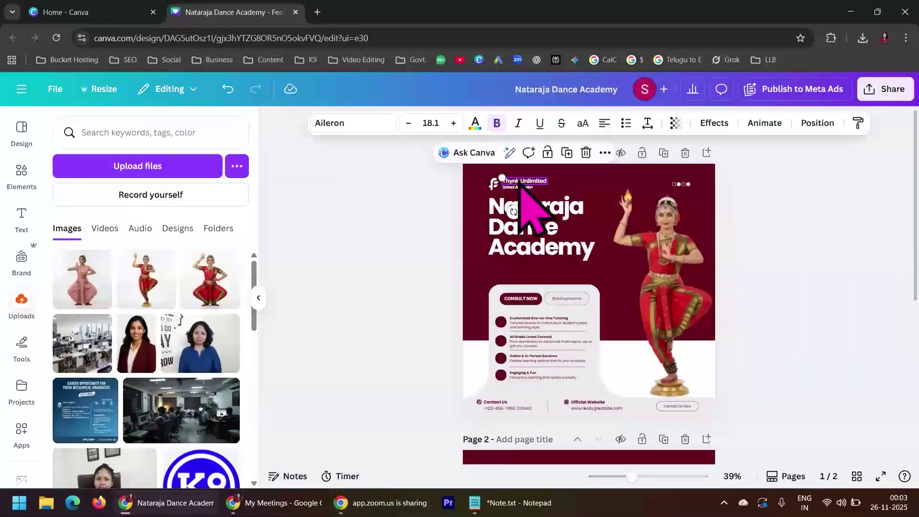
left_click(586, 152)
left_click(527, 206)
left_click(519, 188)
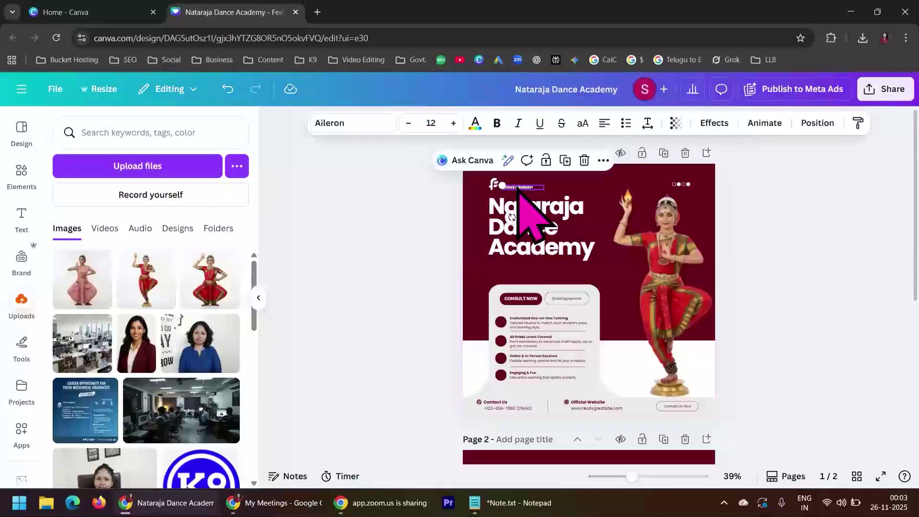
left_click(583, 160)
left_click(497, 185)
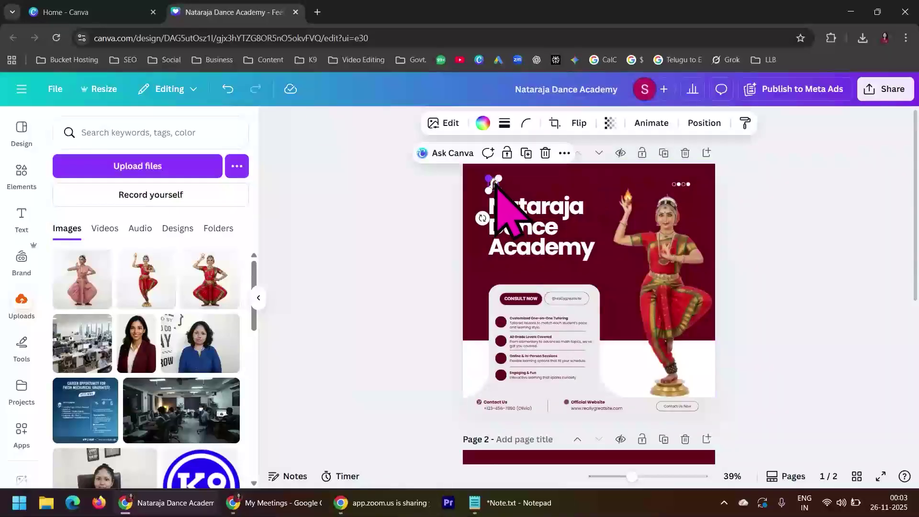
left_click(544, 153)
Move page 1's headline up into the space where the logo was.
left_click(543, 248)
left_click_drag(543, 250, 531, 210)
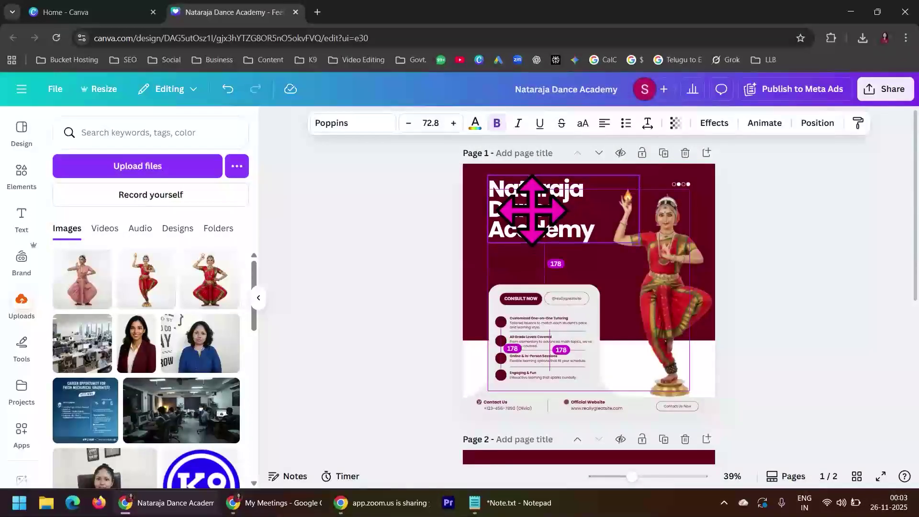
key("Escape")
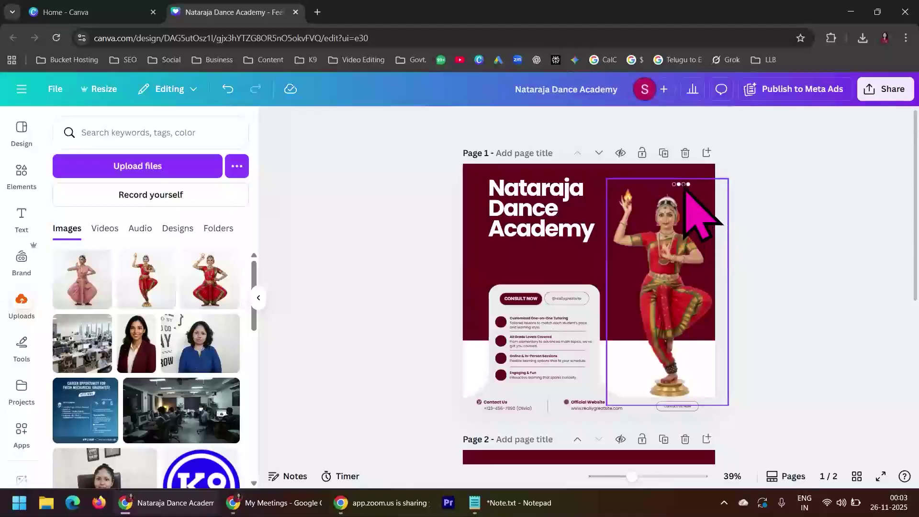
Move page 1's dancer aside, delete the small row of dots behind it, and put the dancer back beside the headline.
left_click(697, 224)
mouse_move(689, 189)
left_mouse_down()
mouse_move(713, 211)
mouse_move(689, 191)
left_mouse_up()
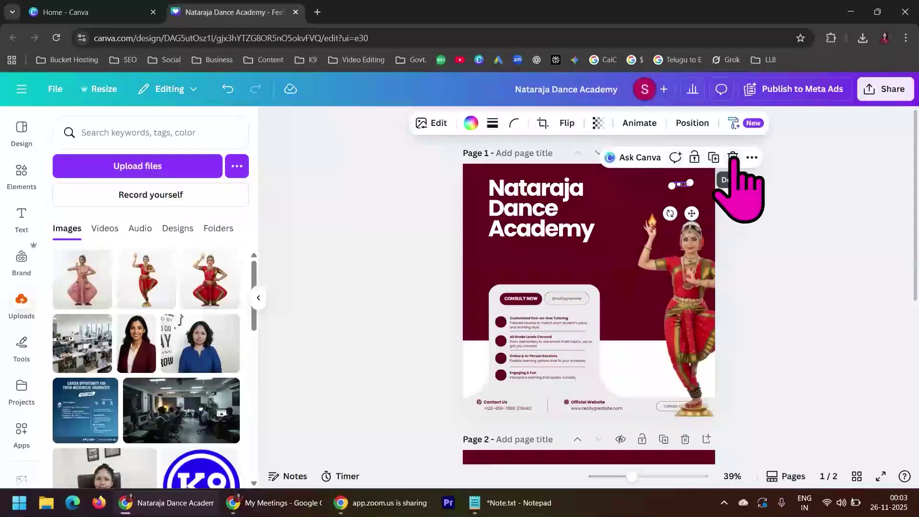
left_click_drag(691, 295, 661, 269)
left_click(800, 297)
Delete the small row of dots near page 2's upper right corner and reposition the dancer slightly lower.
scroll(804, 296, "down", 5)
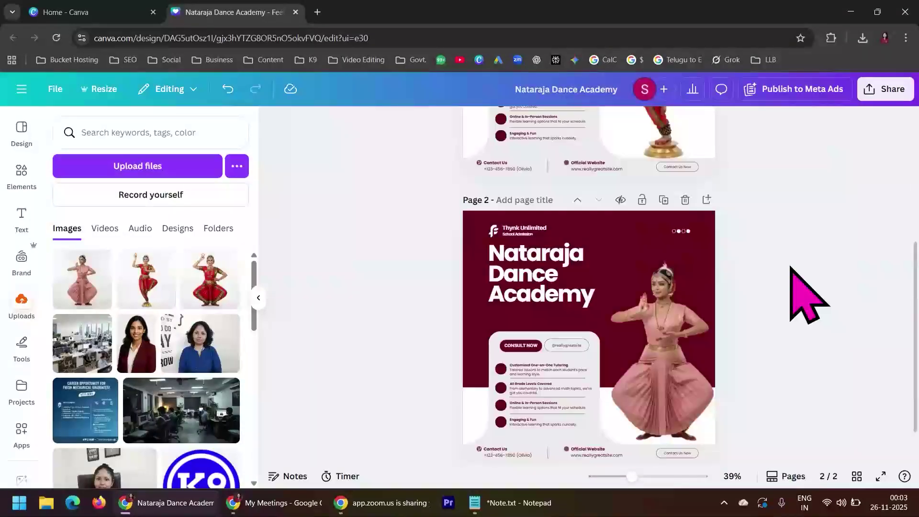
left_click(681, 232)
left_click(728, 204)
left_click_drag(663, 305, 665, 324)
left_click(799, 297)
Delete page 2's "Thynk Unlimited" name, "School Admission" line and logo mark, and move the headline up into their space.
left_click(533, 229)
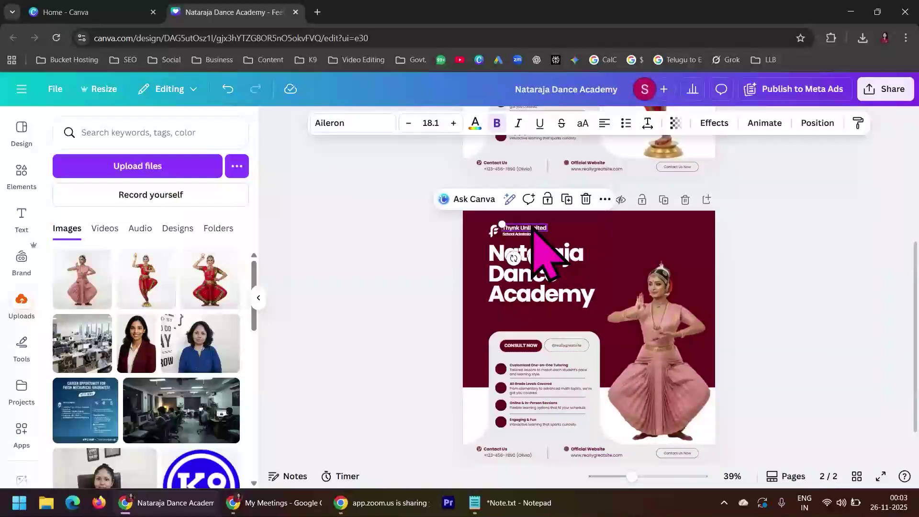
left_click(586, 199)
left_click(521, 234)
left_click(584, 206)
left_click(494, 231)
left_click(546, 206)
left_click_drag(547, 279, 549, 263)
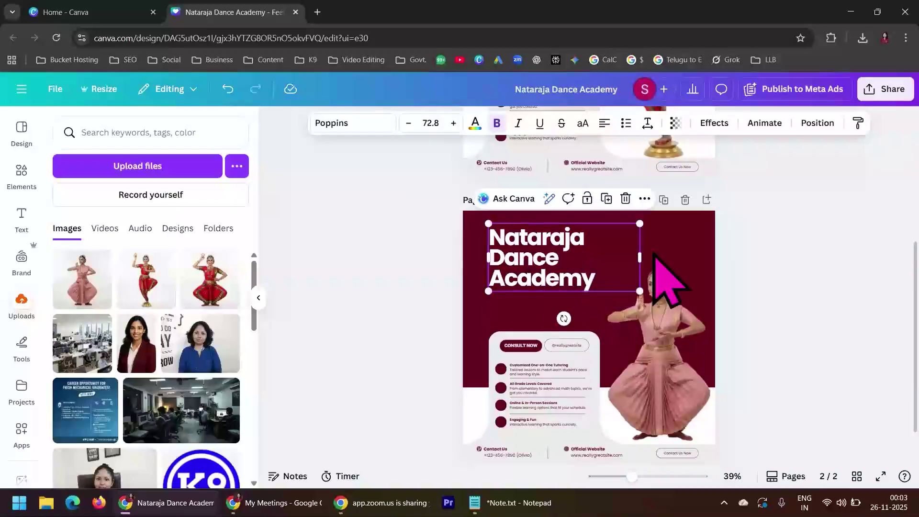
left_click(774, 252)
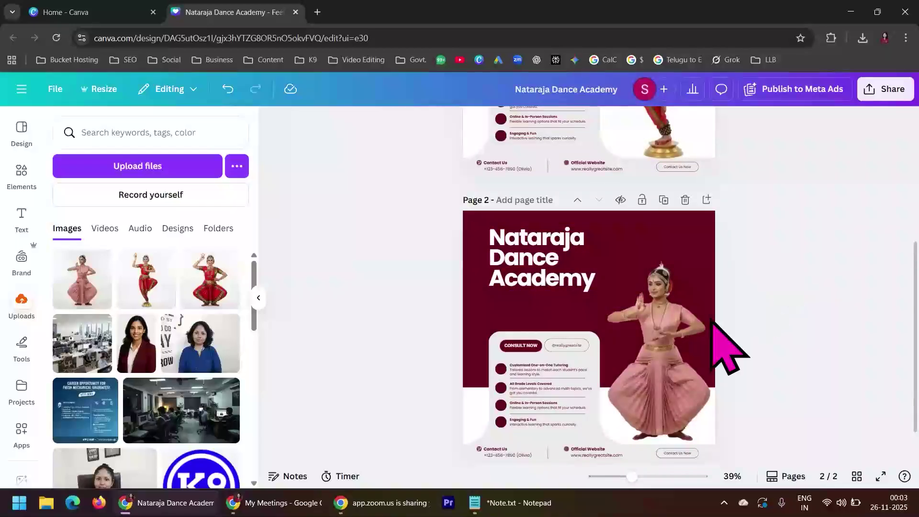
Enlarge page 2's dancer image slightly and compare it with the dancer on page 1.
left_click(627, 264)
left_click_drag(595, 249, 592, 243)
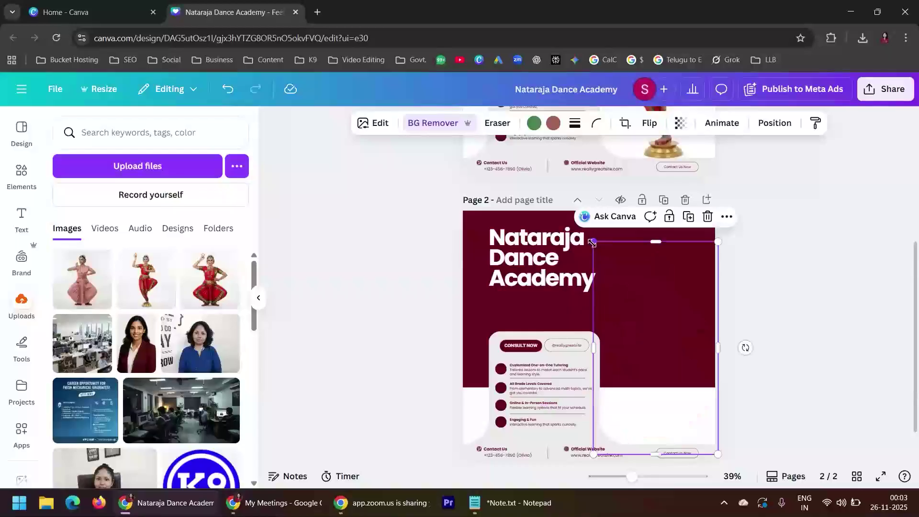
left_click(771, 342)
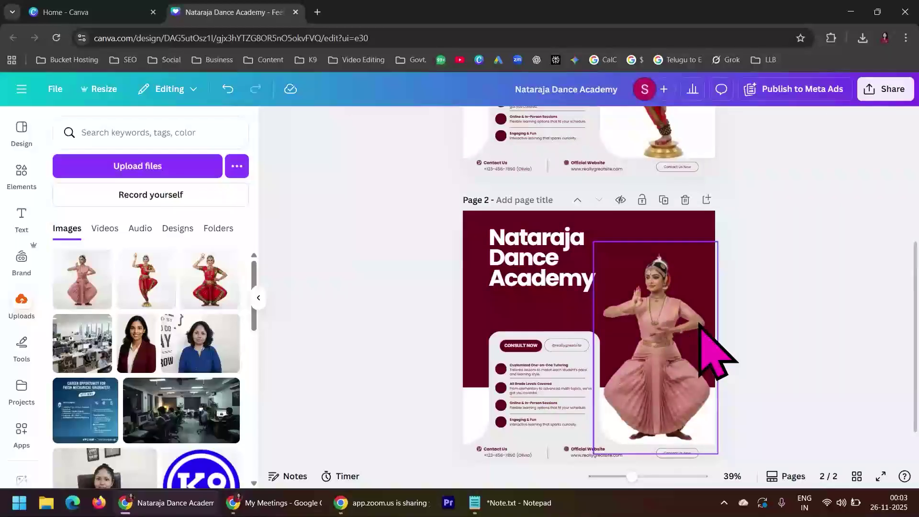
scroll(765, 380, "up", 5)
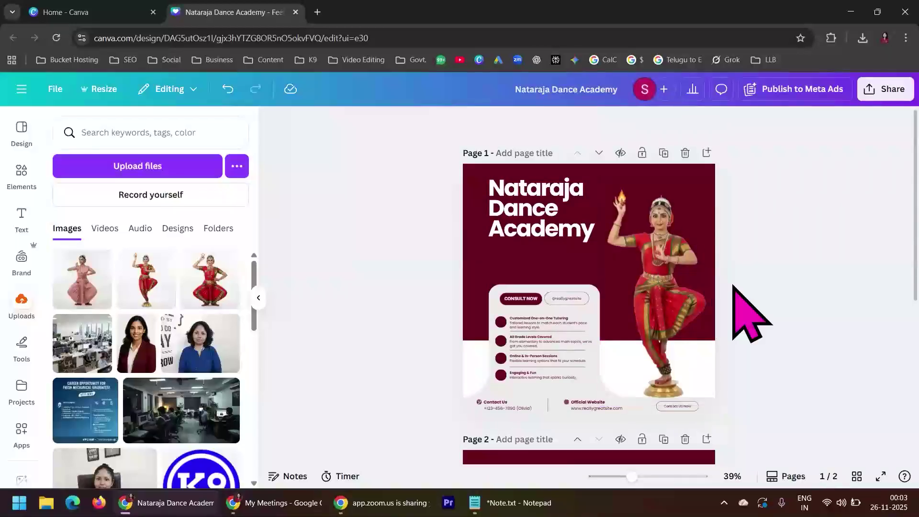
scroll(733, 287, "down", 5)
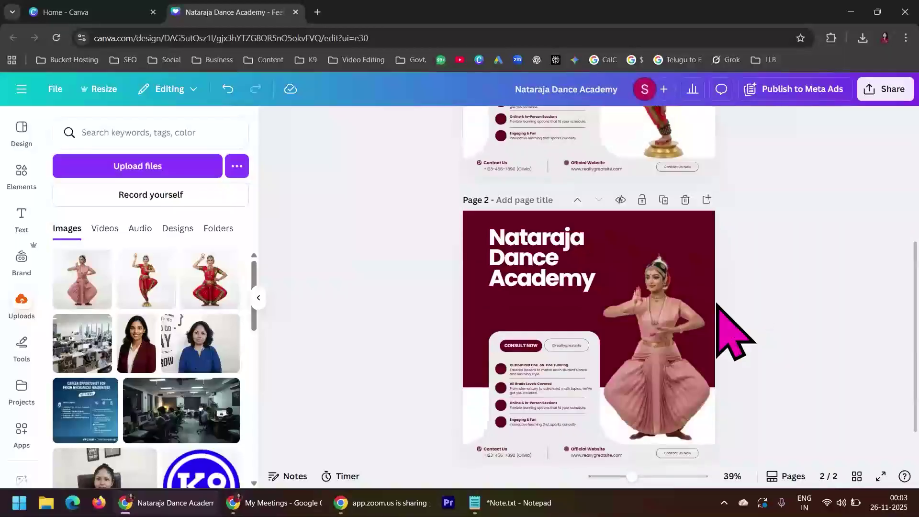
Adjust page 2's dancer image to brightness 23, contrast 30, highlights 14 and shadows 28.
left_click(684, 343)
left_click(377, 124)
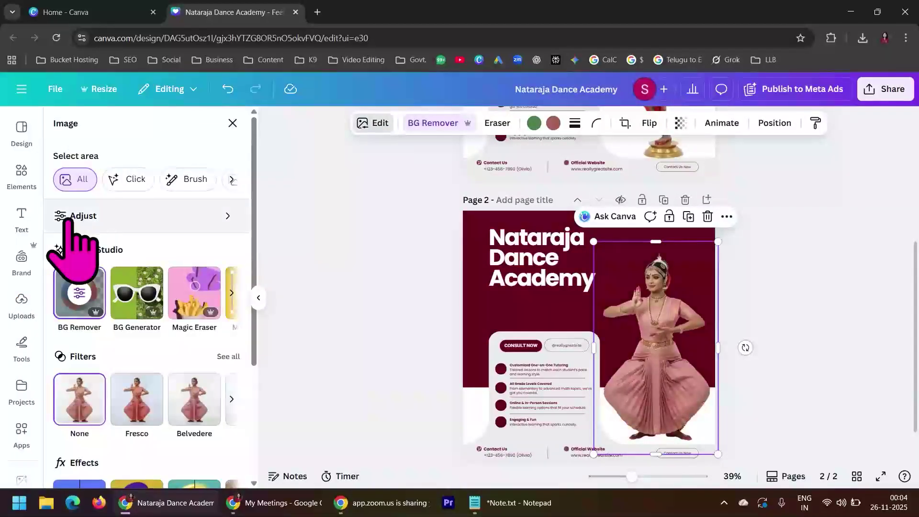
left_click(125, 215)
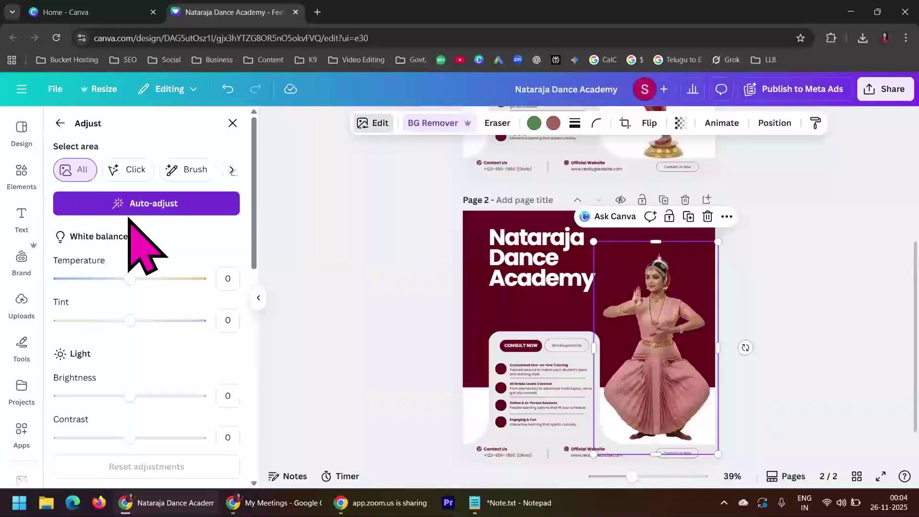
scroll(177, 363, "down", 3)
scroll(175, 350, "down", 2)
left_click_drag(129, 217, 146, 217)
left_click_drag(131, 259, 157, 257)
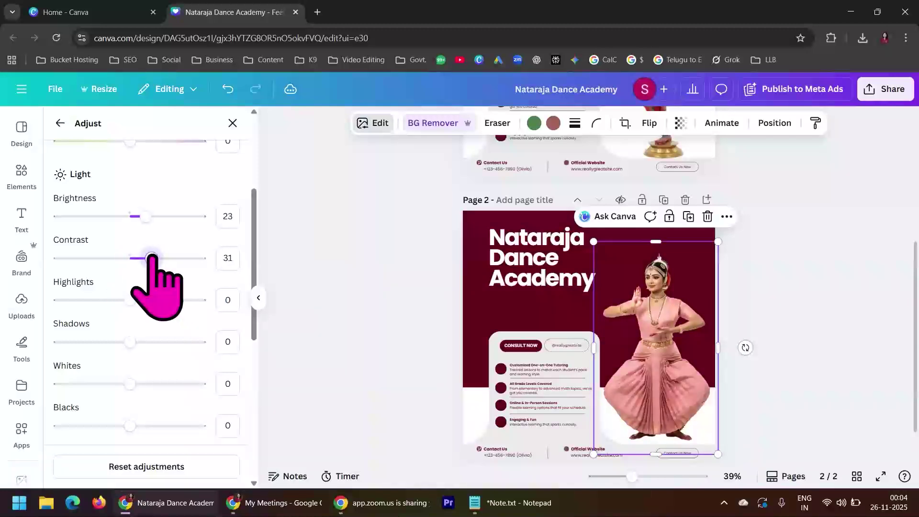
mouse_move(129, 300)
left_mouse_down()
mouse_move(148, 300)
mouse_move(129, 300)
mouse_move(140, 300)
left_mouse_up()
mouse_move(130, 341)
left_mouse_down()
mouse_move(163, 341)
mouse_move(98, 341)
mouse_move(167, 342)
mouse_move(147, 342)
left_mouse_up()
mouse_move(131, 383)
left_mouse_down()
mouse_move(158, 383)
mouse_move(130, 383)
left_mouse_up()
Set the blacks of page 2's dancer image to 35, and its vibrance and saturation to 13 each.
scroll(130, 383, "down", 3)
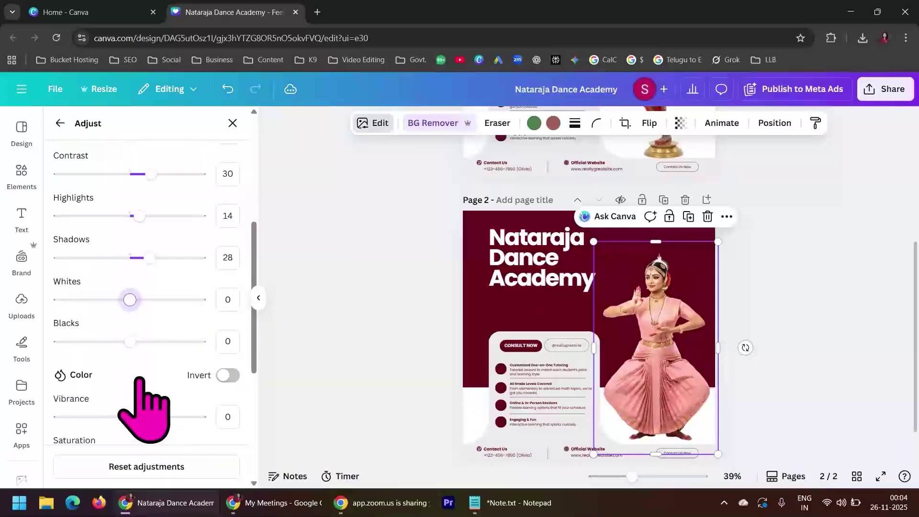
left_click_drag(160, 306, 132, 306)
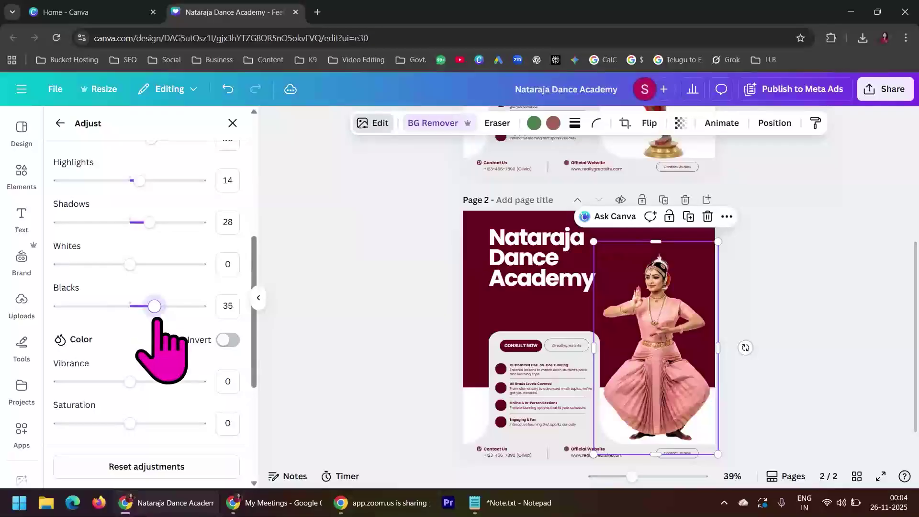
scroll(163, 366, "down", 3)
mouse_move(130, 262)
left_mouse_down()
mouse_move(153, 261)
mouse_move(143, 261)
left_mouse_up()
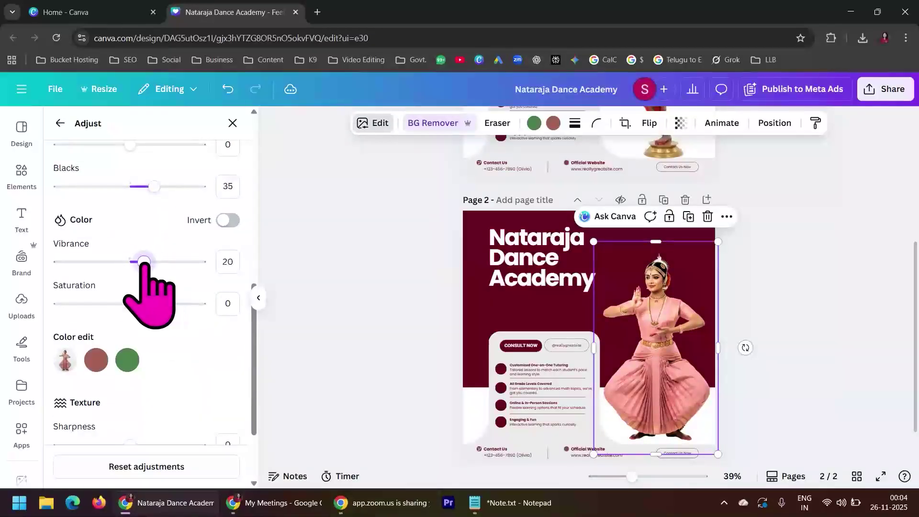
mouse_move(130, 303)
left_mouse_down()
mouse_move(160, 304)
mouse_move(139, 303)
left_mouse_up()
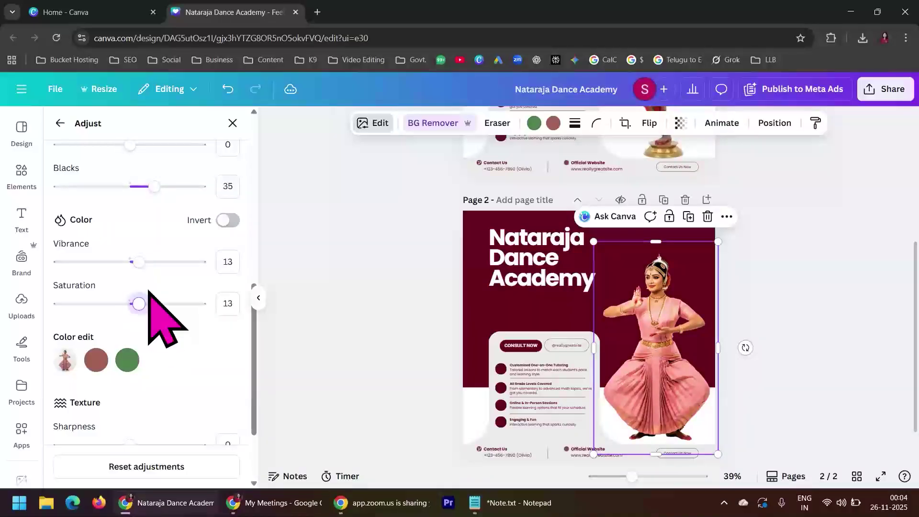
scroll(185, 364, "down", 2)
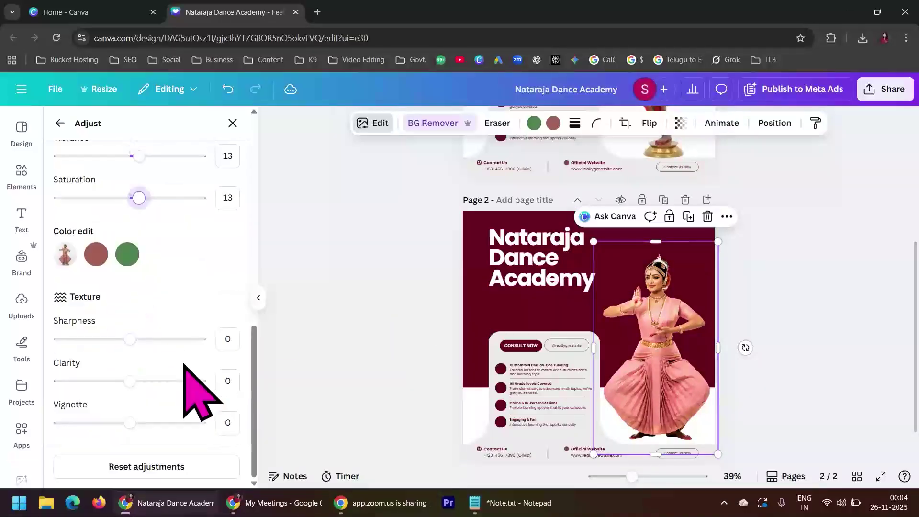
left_click(807, 292)
left_click(815, 322)
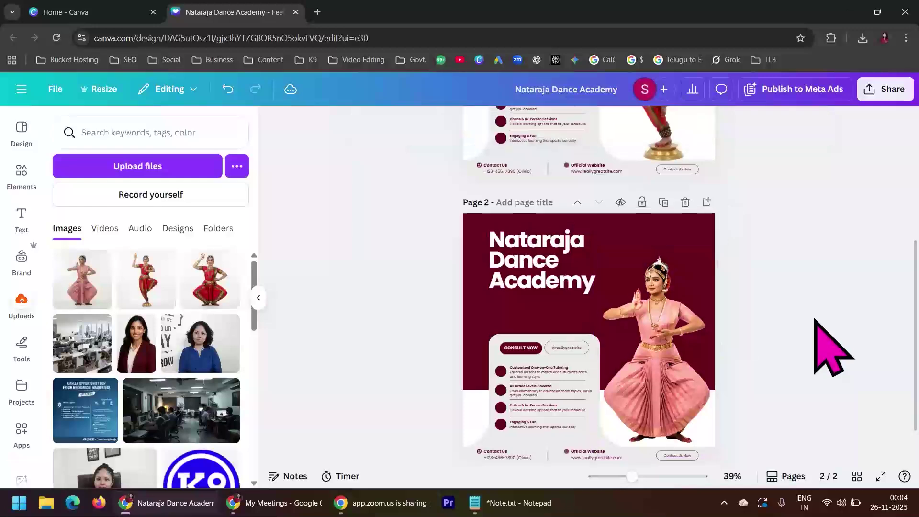
Adjust page 1's dancer image to brightness 10, contrast 22, highlights 23, shadows 25 and whites 8.
scroll(831, 349, "up", 5)
scroll(831, 349, "down", 5)
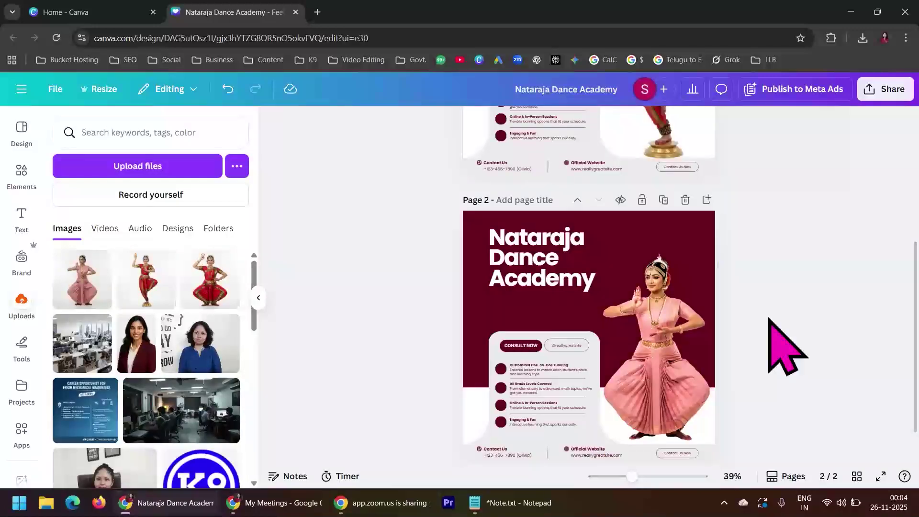
scroll(784, 344, "up", 5)
left_click(676, 316)
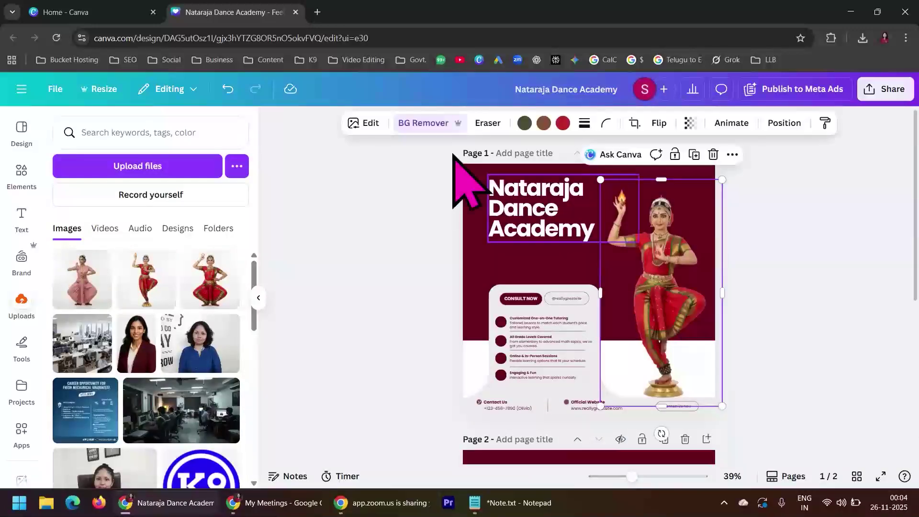
left_click(364, 123)
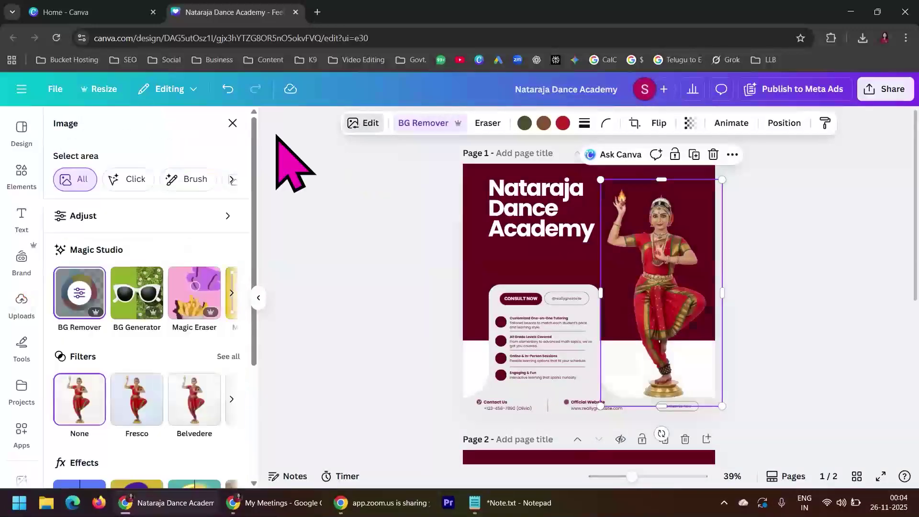
left_click(102, 215)
scroll(181, 378, "down", 4)
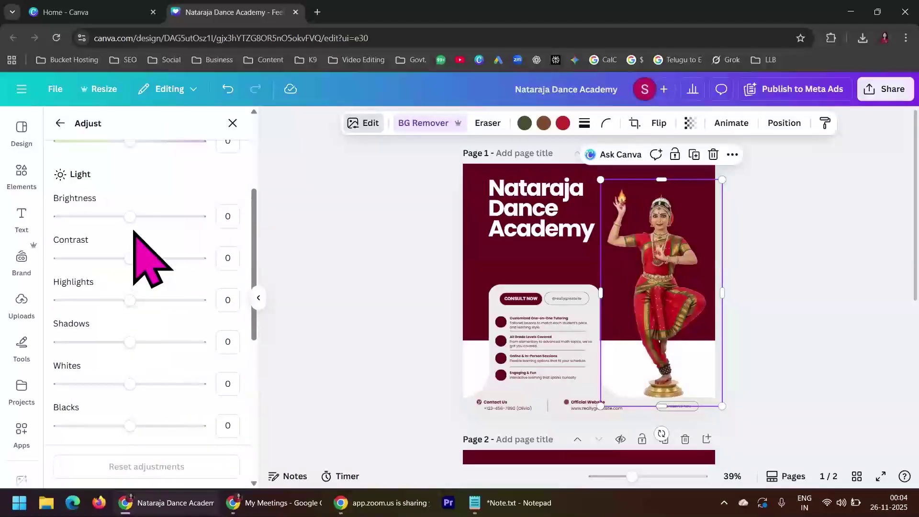
left_click_drag(130, 216, 136, 217)
left_click_drag(130, 259, 145, 258)
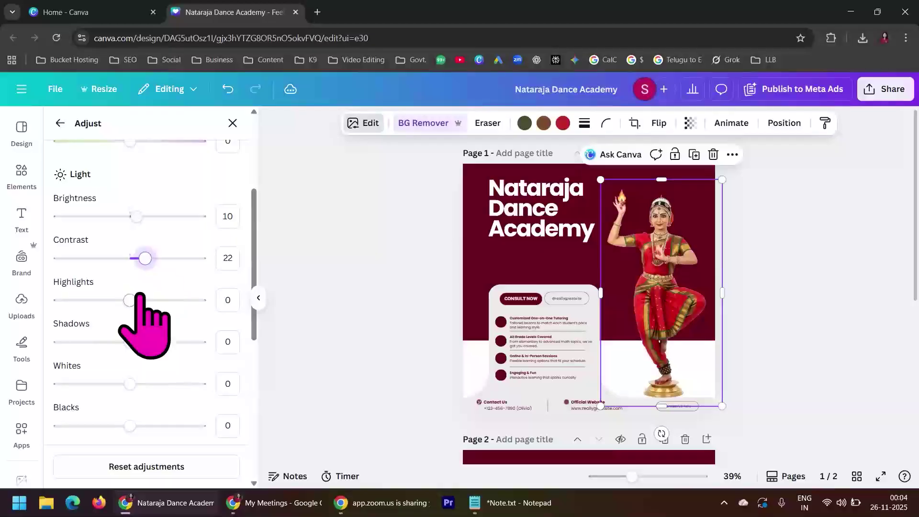
left_click_drag(130, 300, 145, 300)
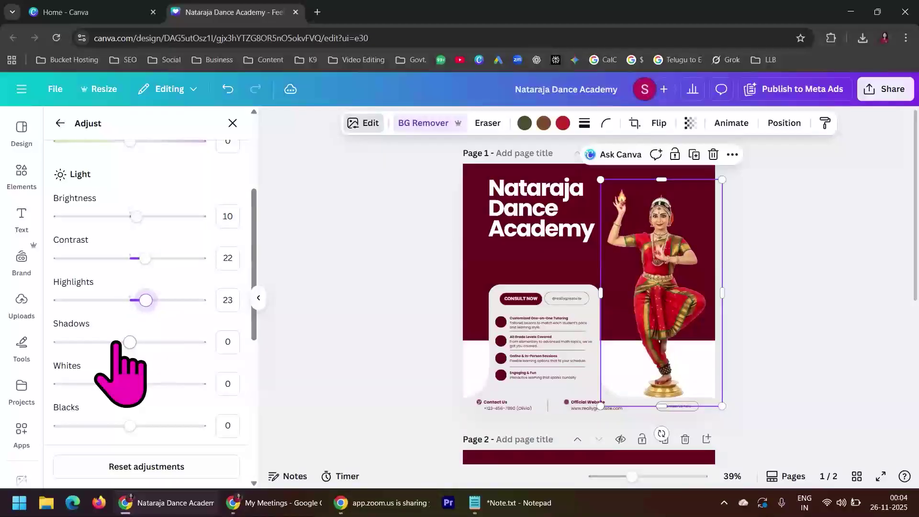
left_click_drag(130, 342, 149, 341)
mouse_move(129, 384)
left_mouse_down()
mouse_move(175, 384)
mouse_move(135, 384)
left_mouse_up()
Set the blacks of page 1's dancer image to 33, its vibrance to 15 and its saturation to 17.
scroll(151, 367, "down", 1)
scroll(143, 373, "down", 3)
left_click_drag(130, 305, 134, 306)
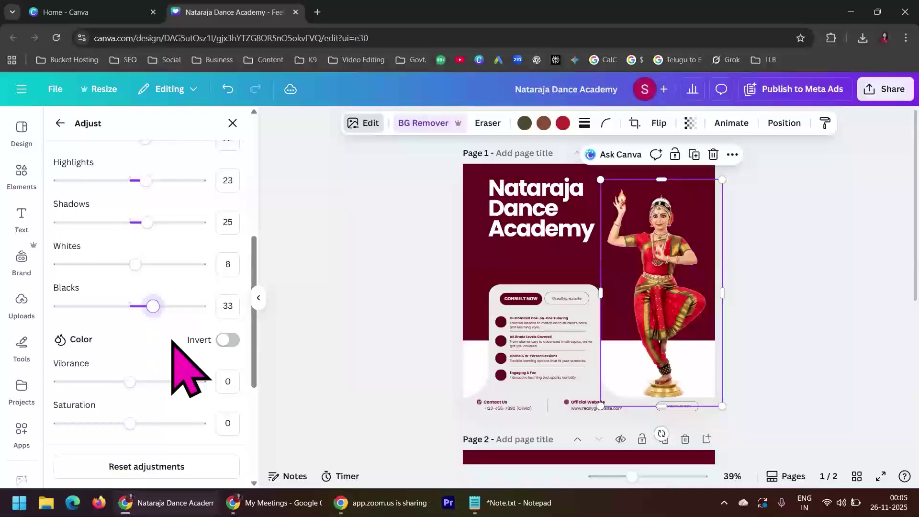
scroll(170, 347, "down", 3)
mouse_move(129, 262)
left_mouse_down()
mouse_move(147, 262)
mouse_move(125, 262)
mouse_move(140, 262)
left_mouse_up()
left_click_drag(130, 304, 142, 304)
Set the clarity of page 1's dancer image to 7, leaving sharpness and vignette at 0.
scroll(142, 302, "down", 1)
scroll(142, 306, "down", 2)
left_click_drag(129, 339, 132, 339)
mouse_move(132, 380)
left_mouse_down()
mouse_move(147, 381)
mouse_move(134, 381)
left_mouse_up()
mouse_move(131, 423)
left_mouse_down()
mouse_move(152, 423)
mouse_move(131, 422)
left_mouse_up()
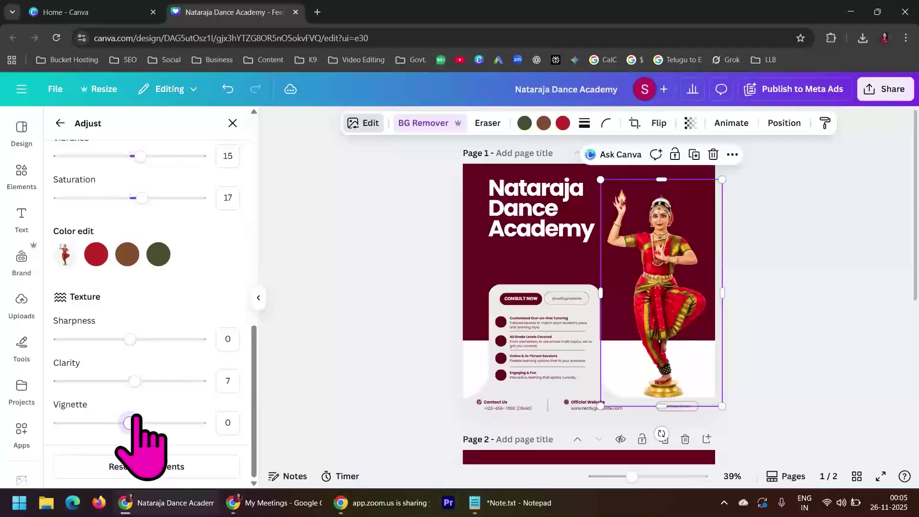
left_click(787, 251)
left_click(787, 251)
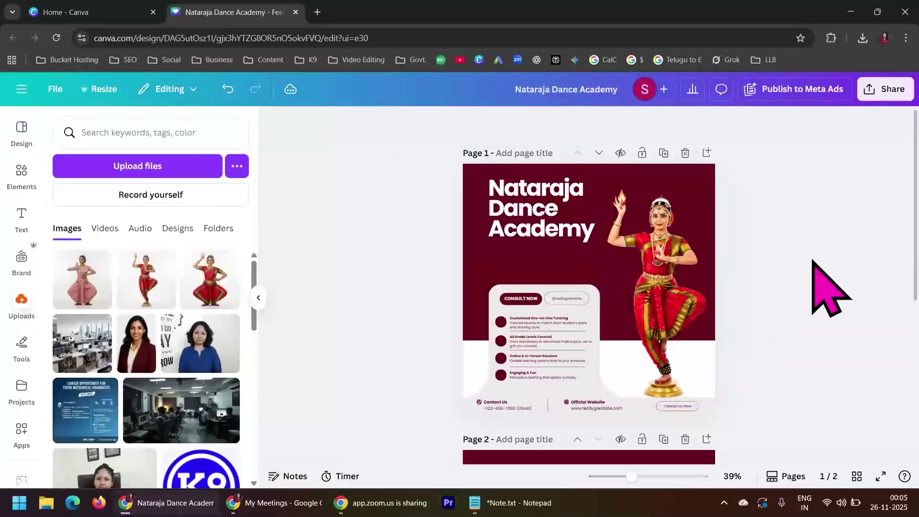
Apply the Drop shadow effect to page 1's dancer image.
left_click(659, 282)
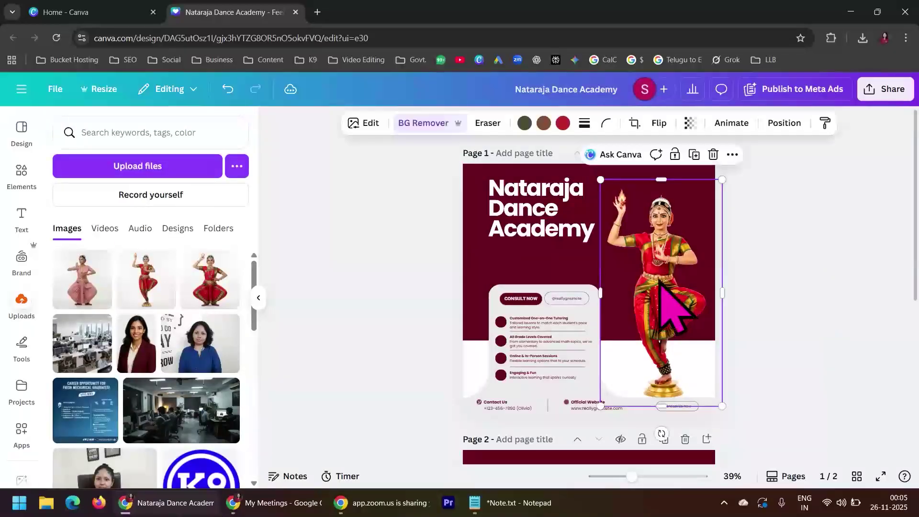
left_click(366, 129)
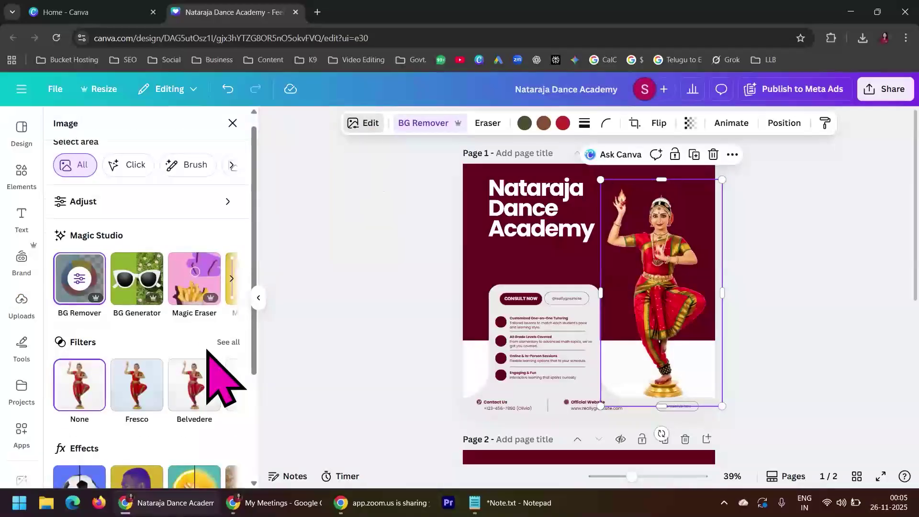
scroll(216, 379, "down", 3)
left_click(78, 356)
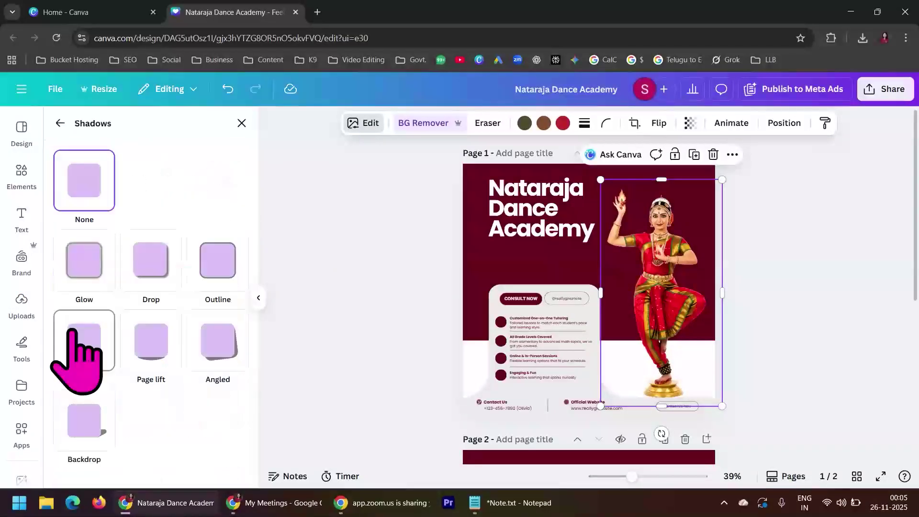
left_click(158, 263)
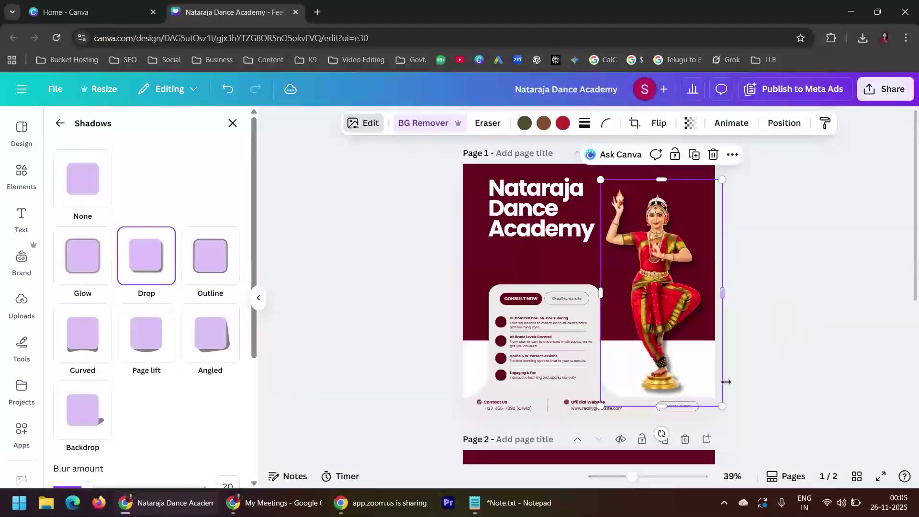
Enlarge page 1's dancer image slightly and crop the right side of its frame to the page edge.
mouse_move(722, 407)
left_mouse_down()
mouse_move(731, 416)
mouse_move(726, 407)
left_mouse_up()
mouse_move(723, 294)
left_mouse_down()
mouse_move(715, 295)
mouse_move(723, 288)
left_mouse_up()
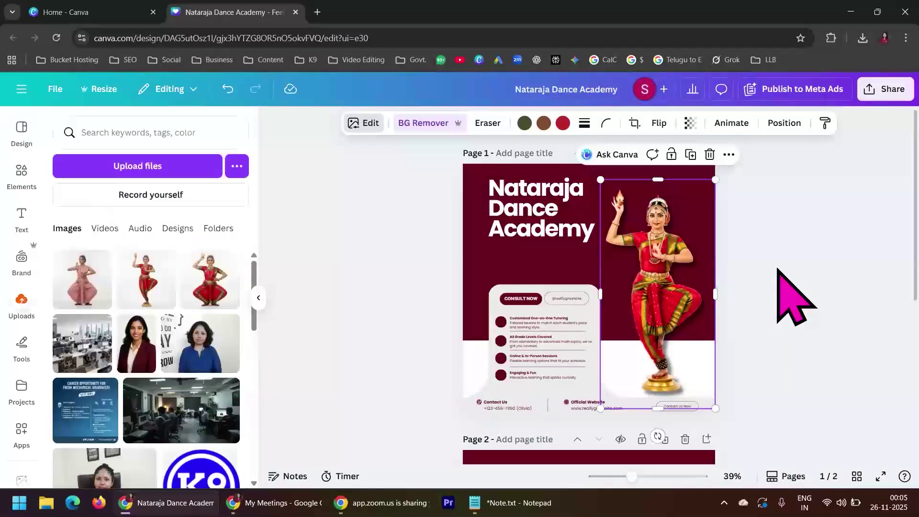
left_click(778, 270)
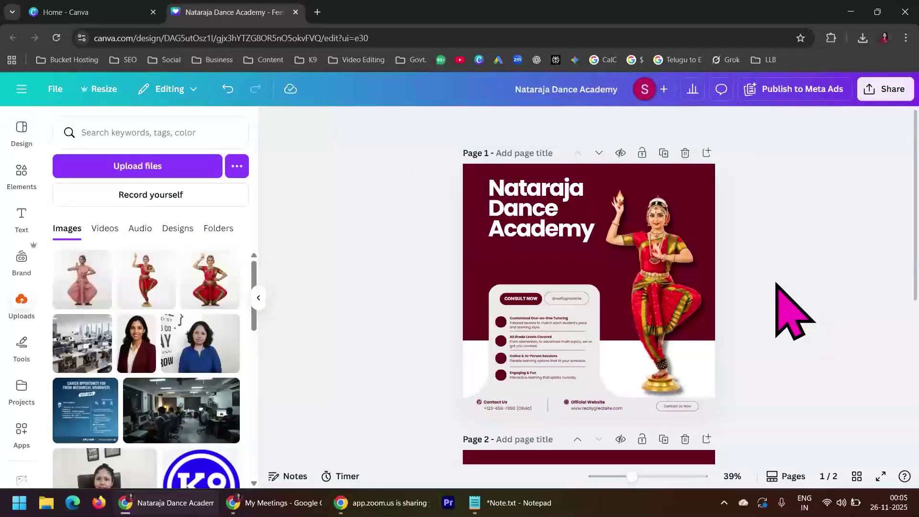
Apply the Drop shadow effect to page 2's dancer image and enlarge the image slightly.
scroll(789, 335, "down", 5)
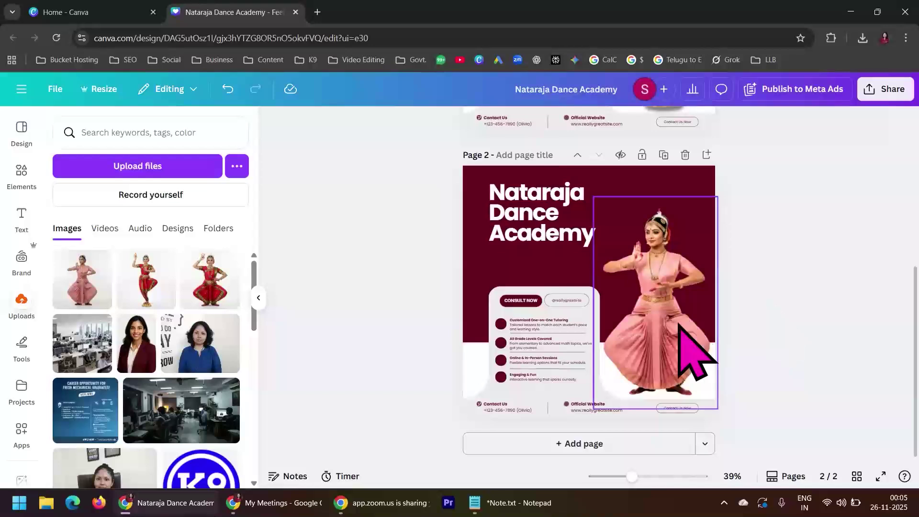
left_click(679, 324)
left_click(372, 126)
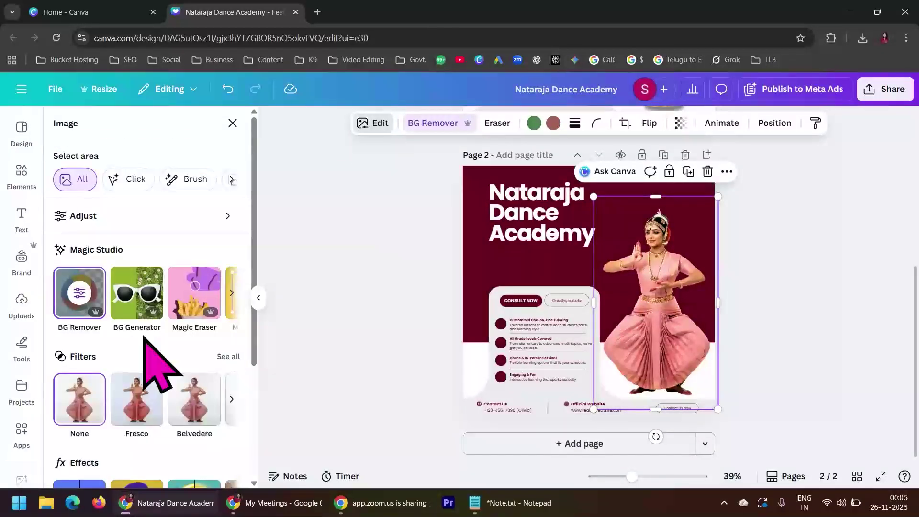
scroll(142, 364, "down", 4)
left_click(73, 339)
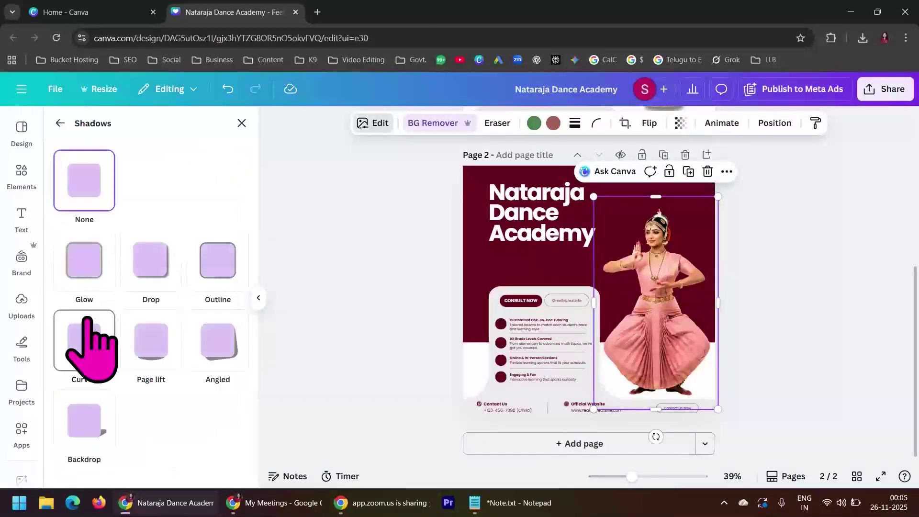
left_click(153, 272)
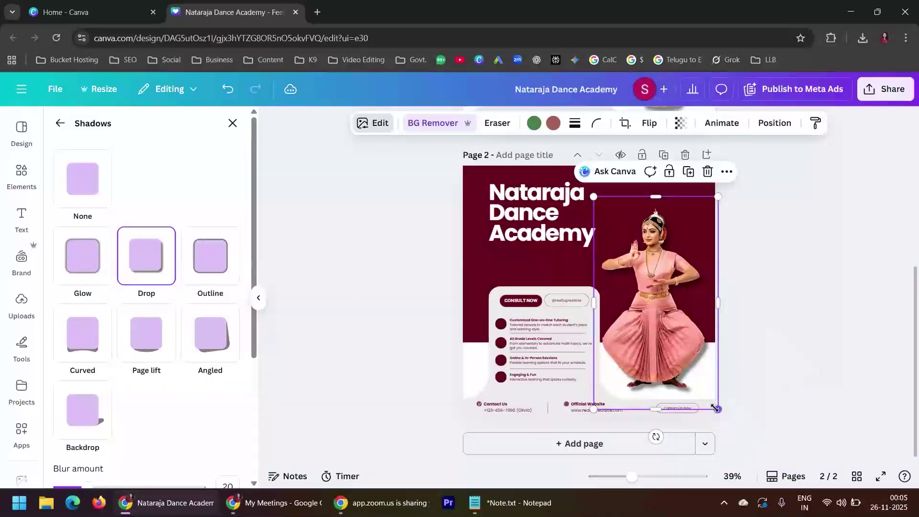
left_click_drag(716, 409, 721, 416)
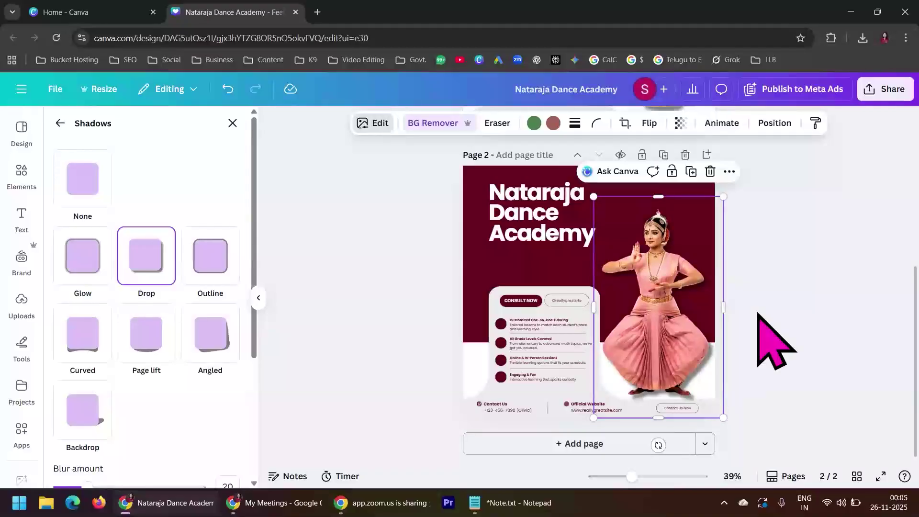
left_click(781, 257)
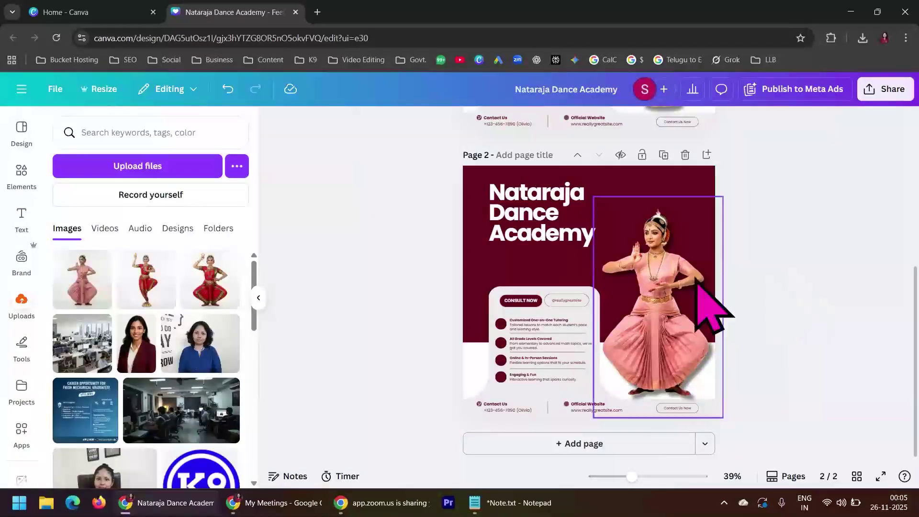
Move the Nataraja Dance Academy title slightly lower on both page 1 and page 2.
scroll(847, 328, "up", 5)
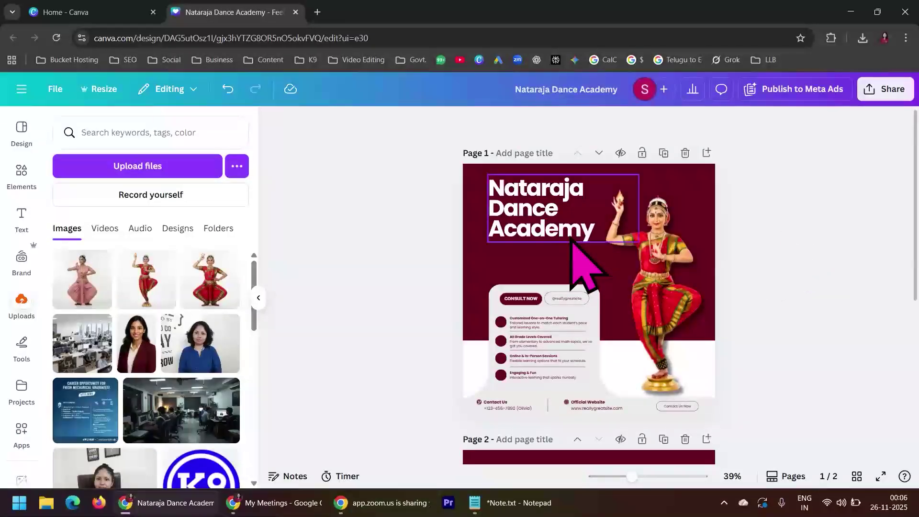
left_click_drag(572, 242, 571, 249)
scroll(829, 238, "down", 4)
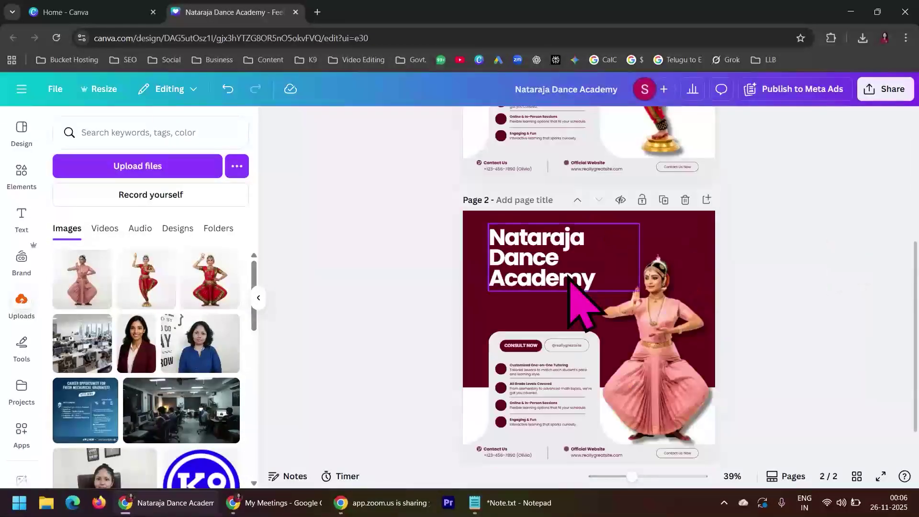
left_click_drag(524, 280, 525, 285)
left_click(812, 276)
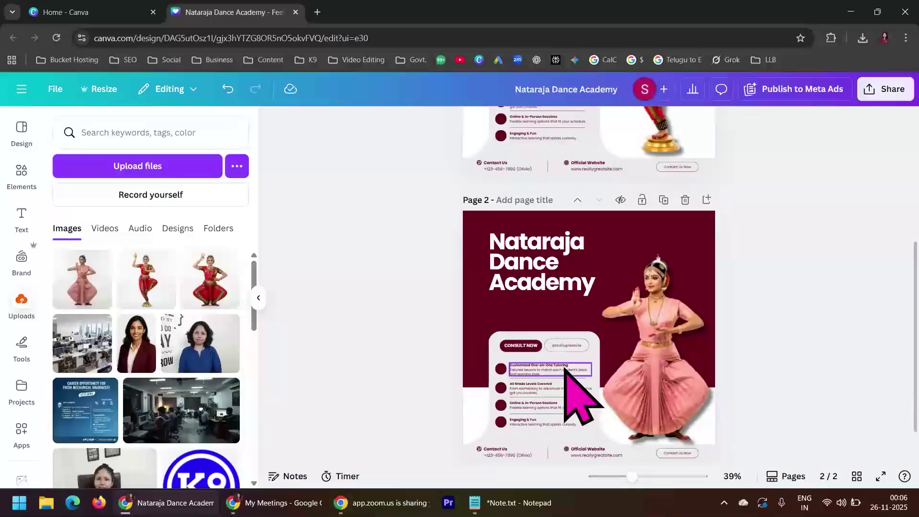
Stretch the grey rounded panel on page 2 upward to just below the title.
left_click(503, 353)
left_click_drag(544, 331, 545, 306)
left_click(800, 282)
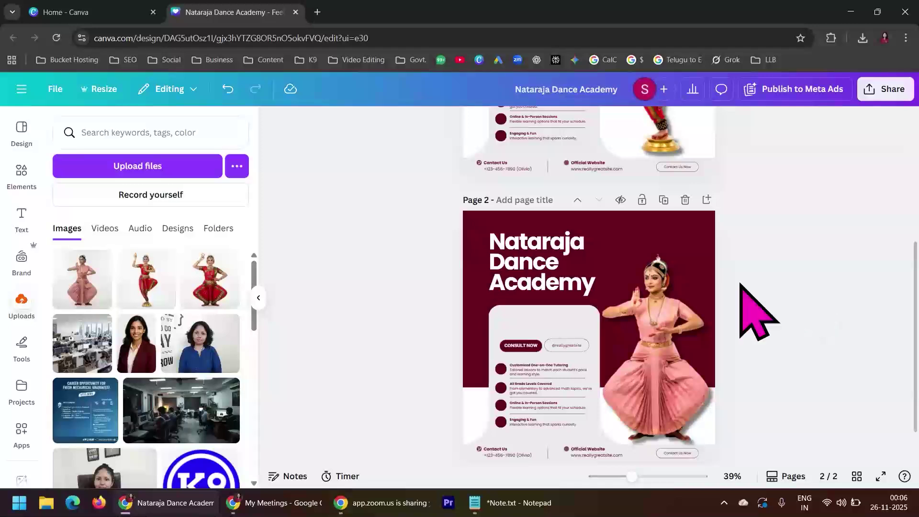
left_click(516, 346)
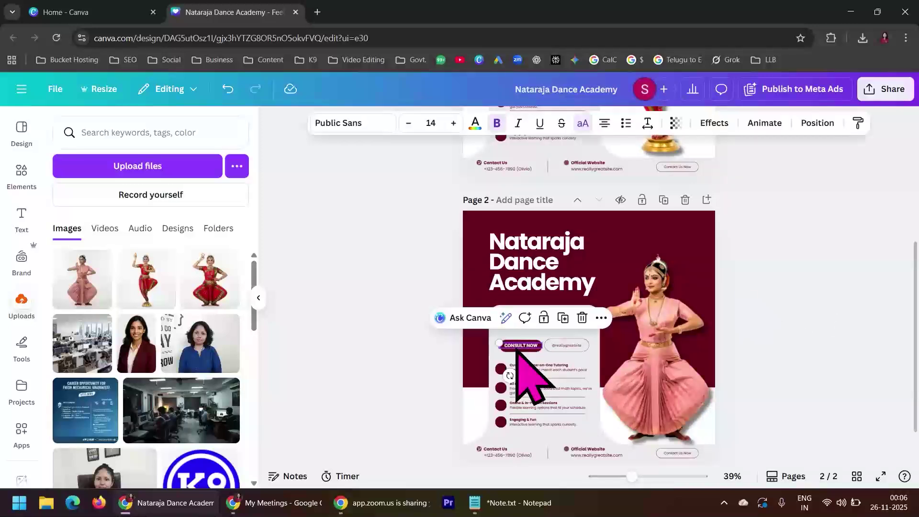
left_click(582, 317)
left_click(561, 346)
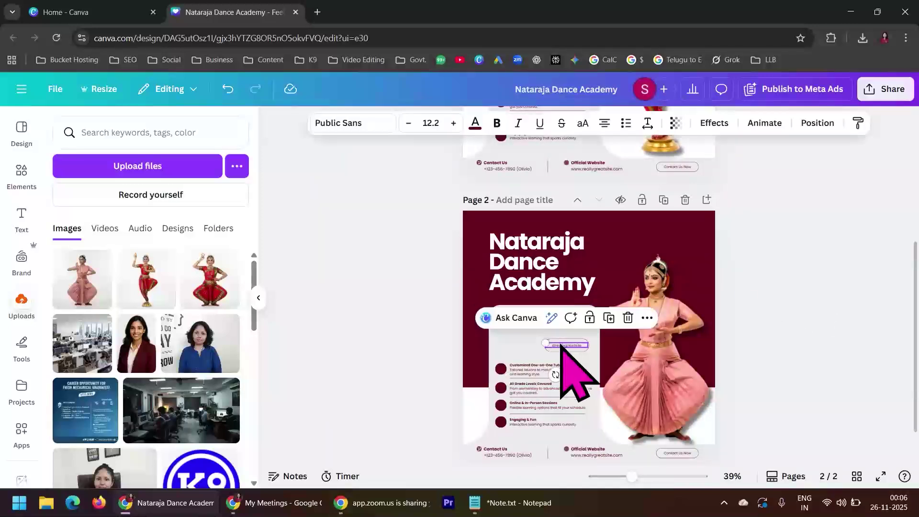
left_click(627, 317)
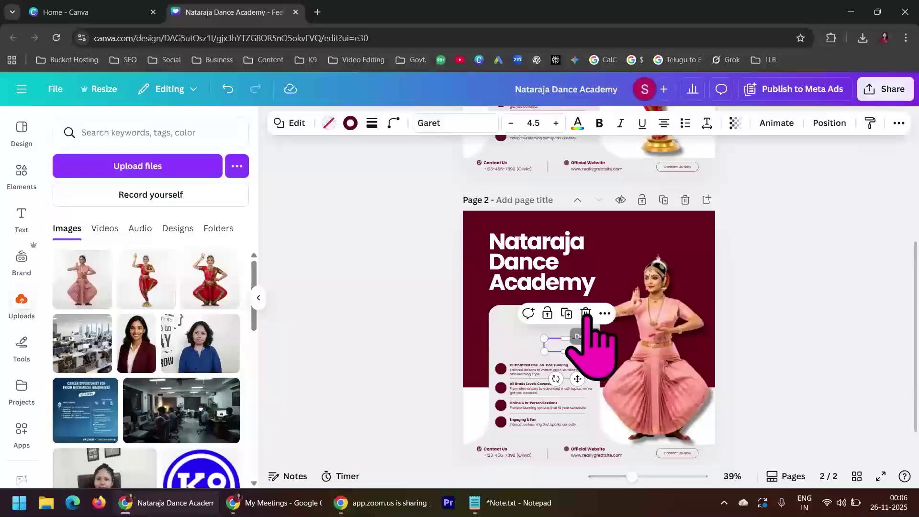
left_click(776, 312)
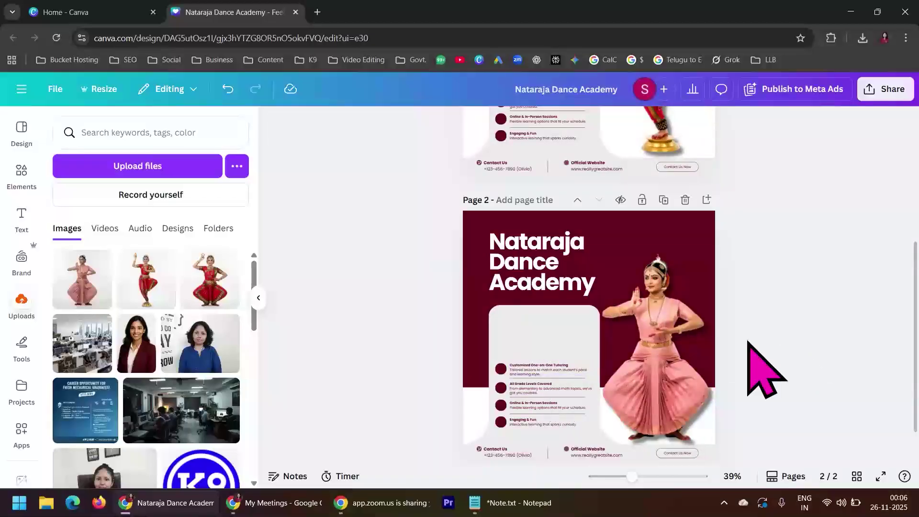
In the Notepad notes, shorten the academy line to "Nataraja Dance Academy" and add the line "Dance Forms Teached" below it.
left_click(471, 500)
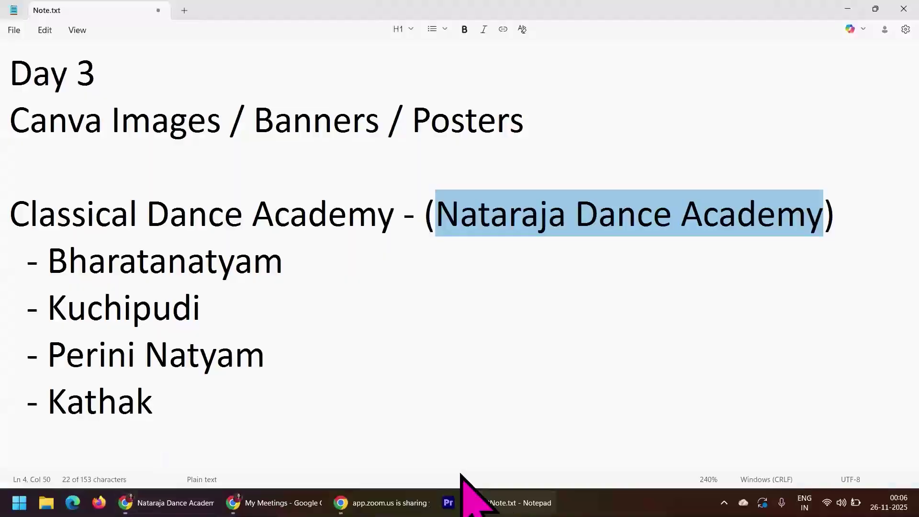
left_click(51, 263)
left_click_drag(31, 213, 371, 206)
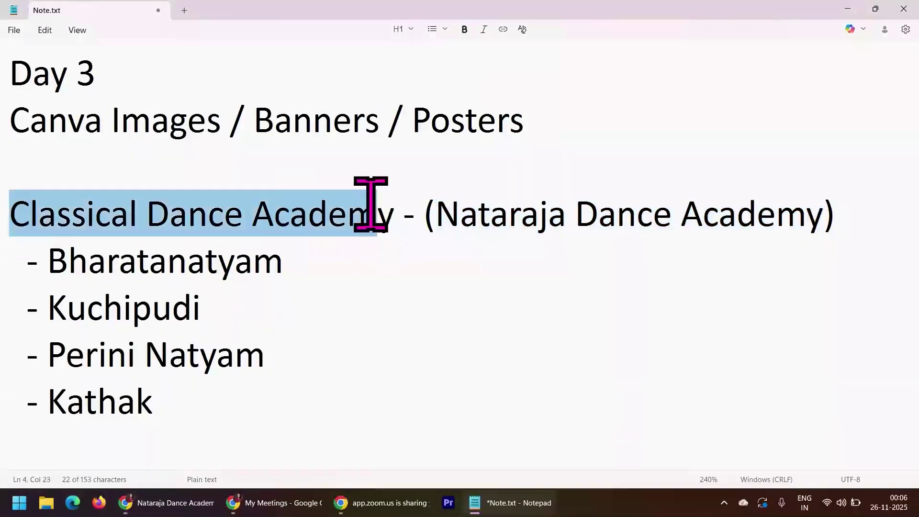
left_click(368, 336)
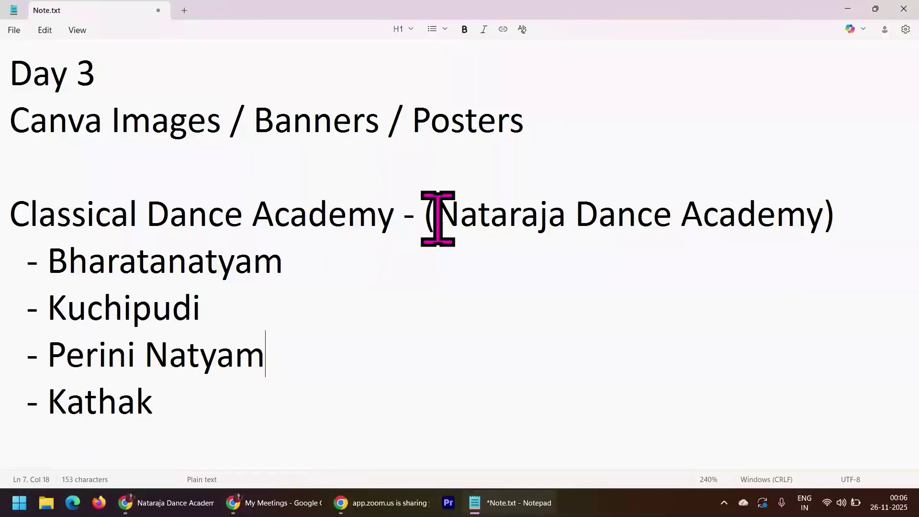
left_click_drag(437, 219, 9, 201)
key("BackSpace")
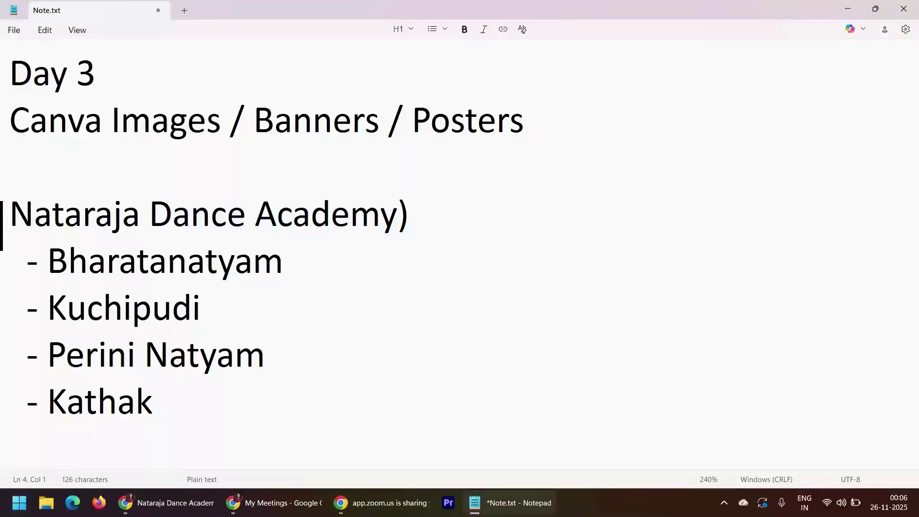
left_click_drag(400, 206, 432, 218)
key("Return")
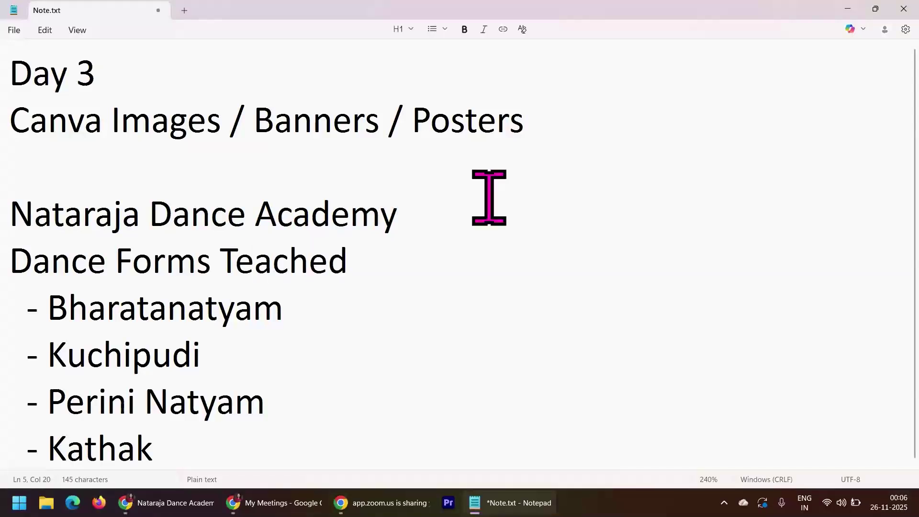
Copy "Dance Forms Teached" from the notes into page 2 of the Canva design as a heading at the top of the grey panel.
left_click_drag(361, 256, 9, 263)
key("ctrl+c")
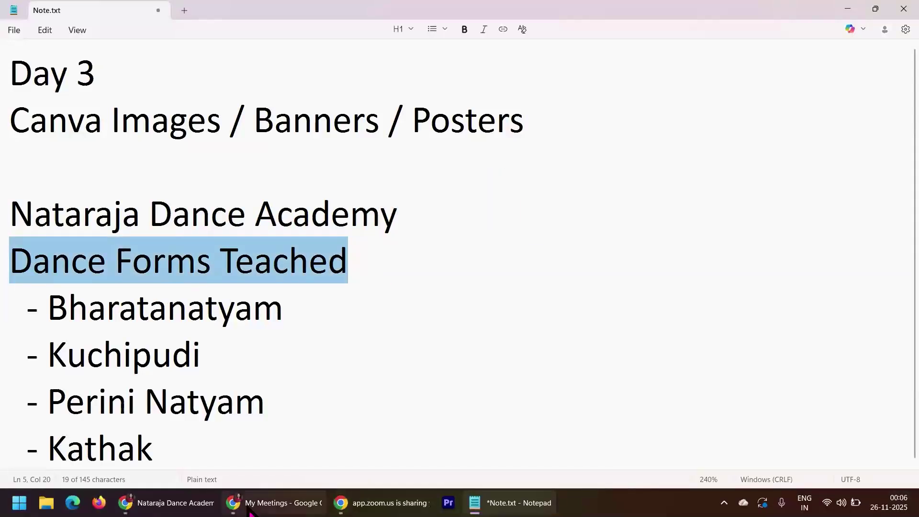
left_click(172, 502)
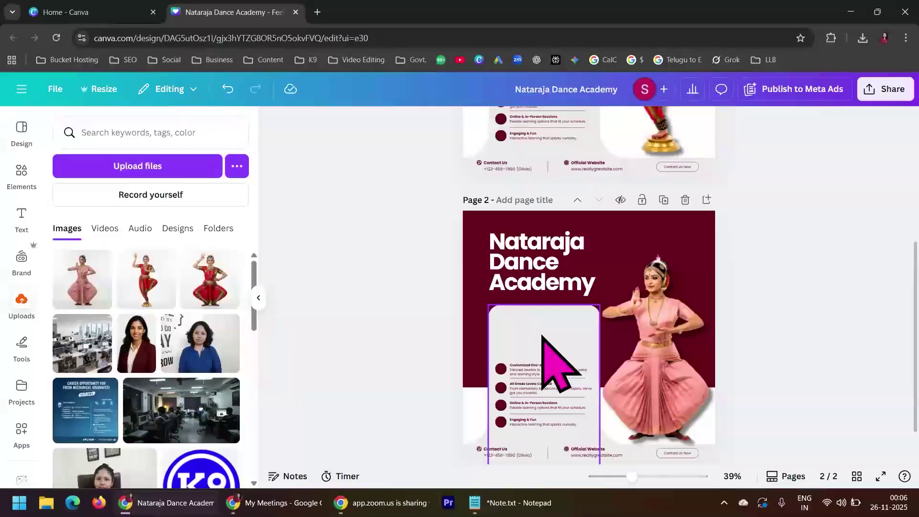
key("ctrl+v")
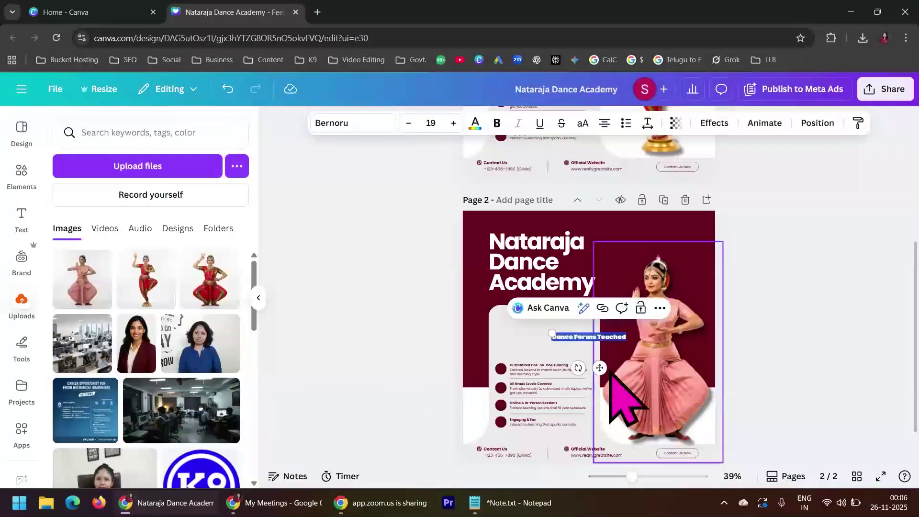
left_click(725, 330)
left_click_drag(579, 335, 530, 318)
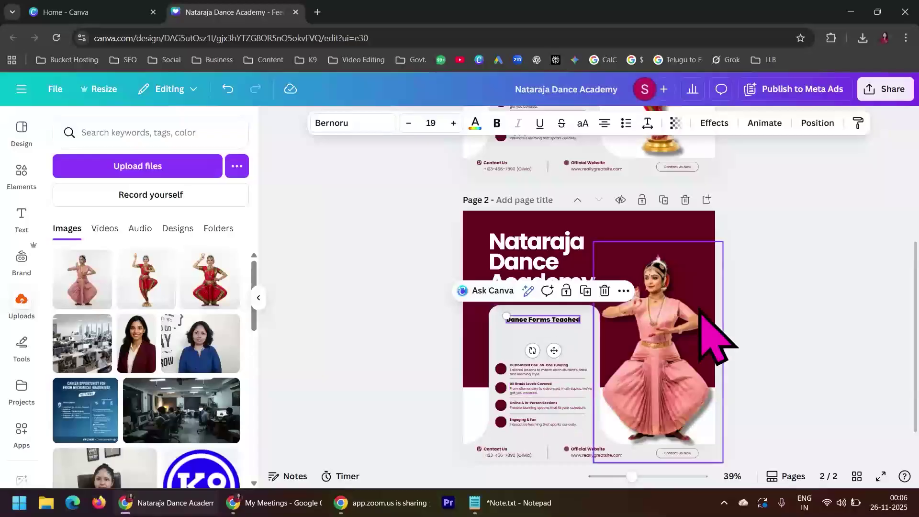
Colour the "Dance Forms Teached" heading with the document's dark maroon and set its font to League Spartan.
left_click(475, 126)
left_click(118, 210)
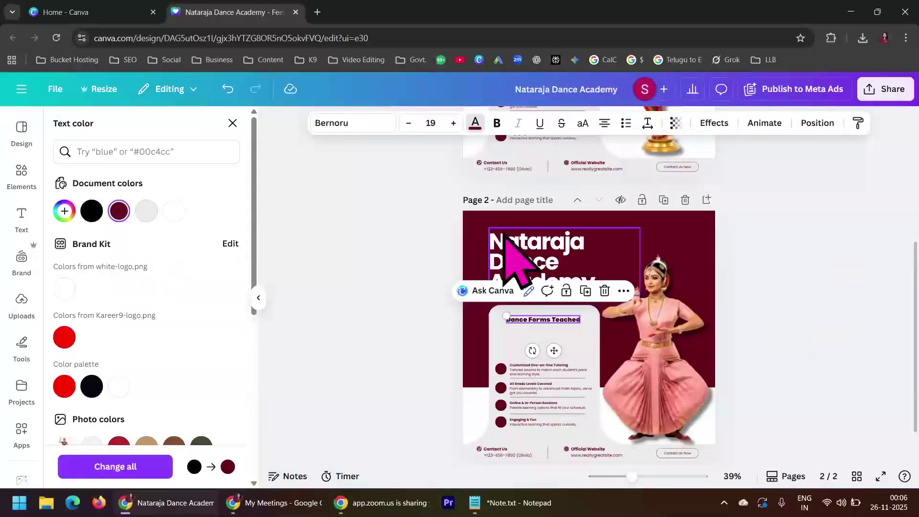
left_click(338, 125)
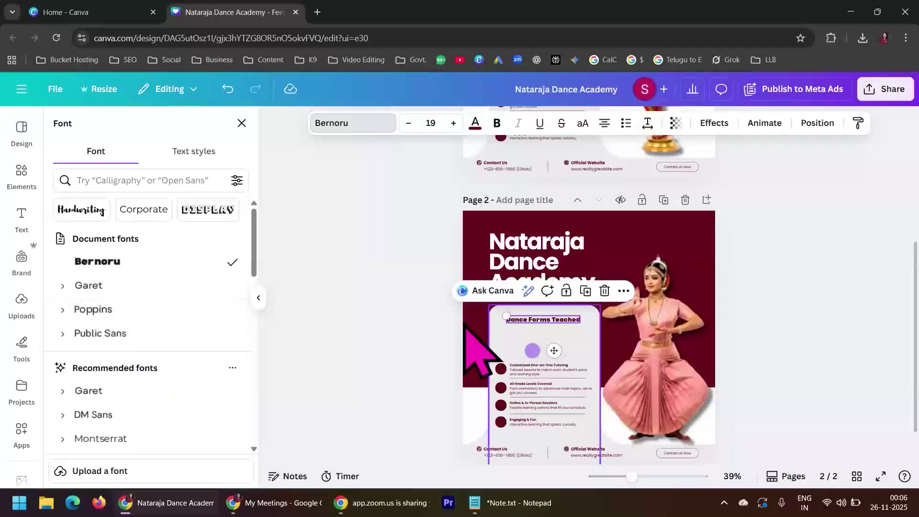
left_click(136, 334)
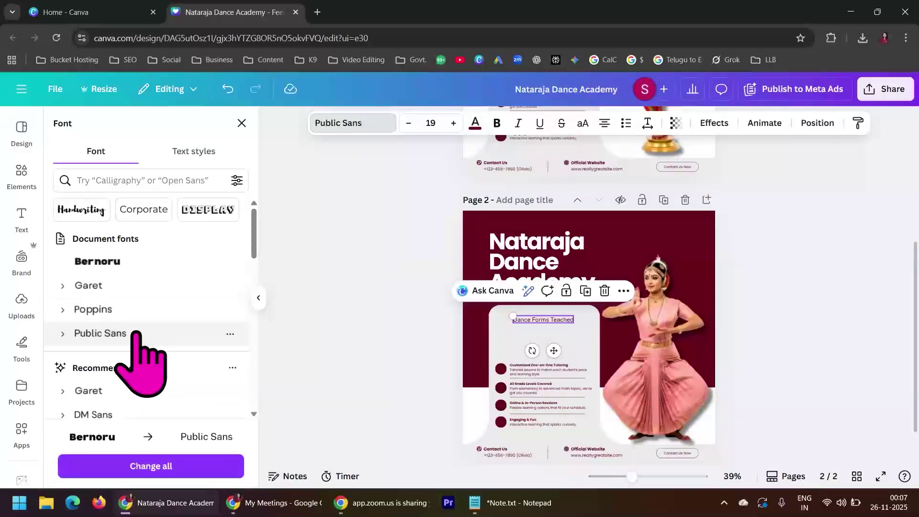
scroll(154, 380, "down", 3)
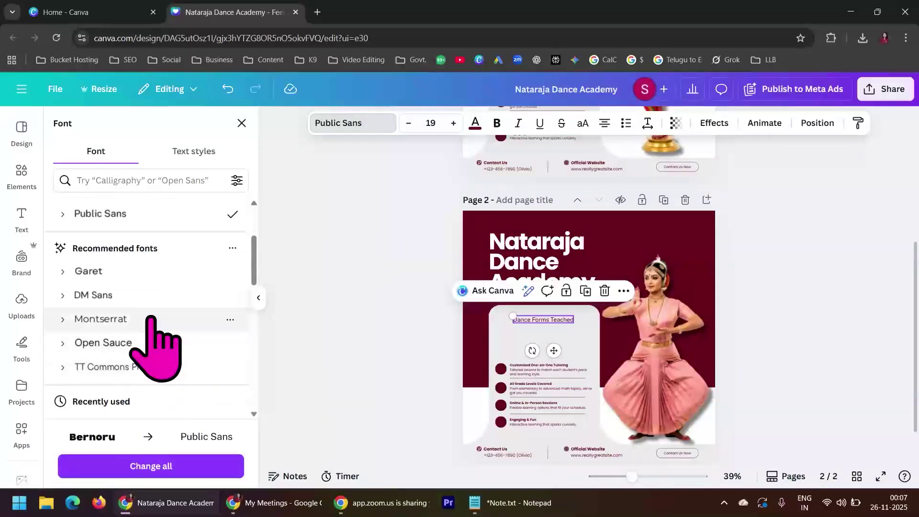
scroll(152, 335, "down", 4)
left_click(156, 245)
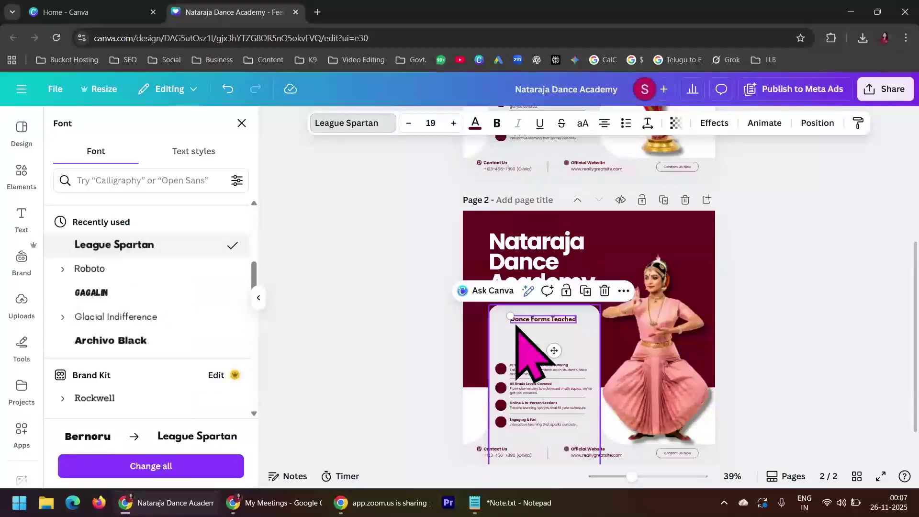
Enlarge the "Dance Forms Teached" heading to size 23.5 and position it near the top of the grey panel.
left_click_drag(501, 312, 495, 308)
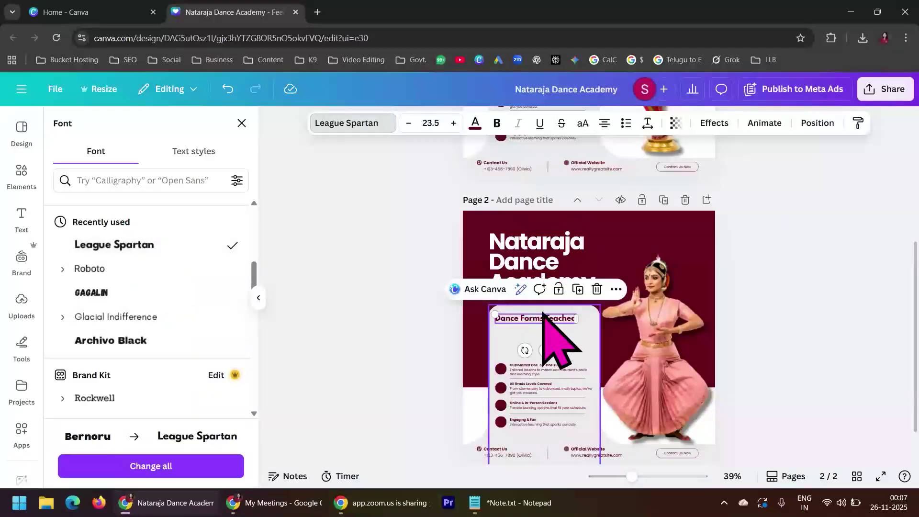
left_click_drag(553, 357, 545, 317)
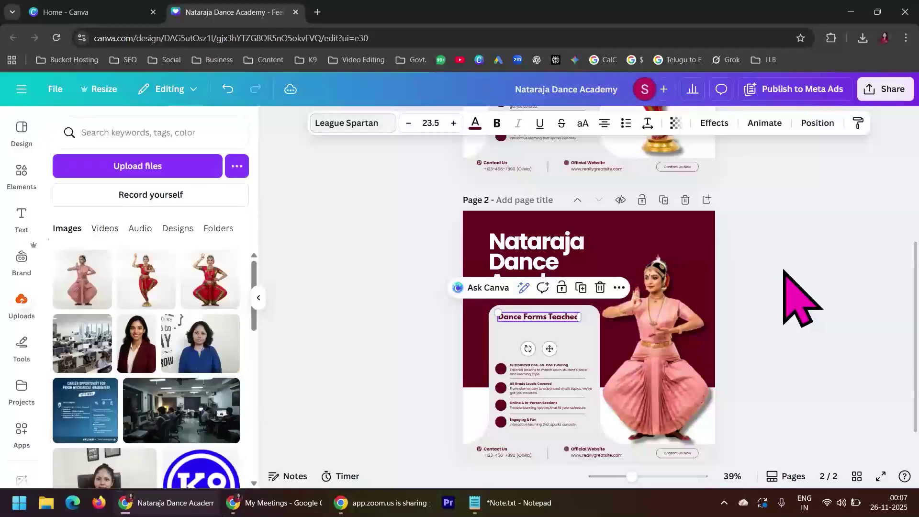
left_click(787, 262)
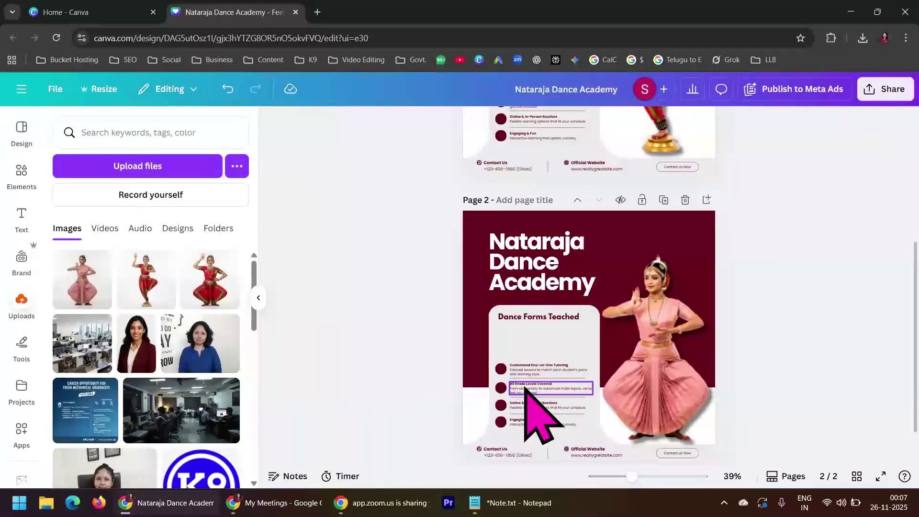
Move the "Customized One-on-One Tutoring" text and its bullet circle up to just below page 2's "Dance Forms Teached" heading.
left_click_drag(439, 347, 608, 428)
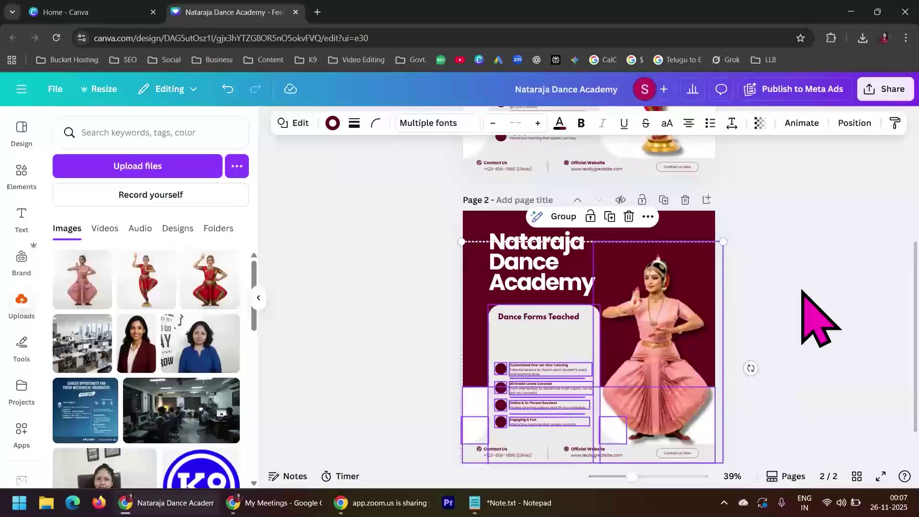
left_click(806, 308)
left_click(522, 371)
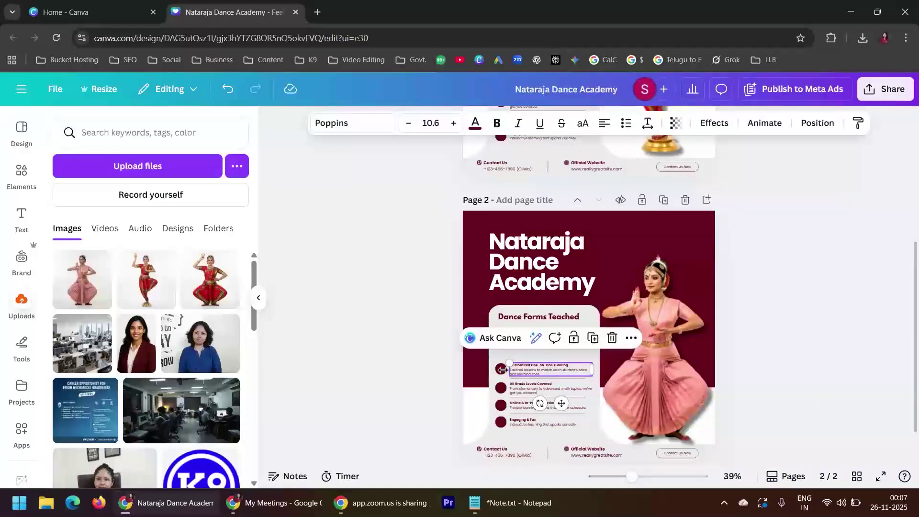
left_click(500, 369)
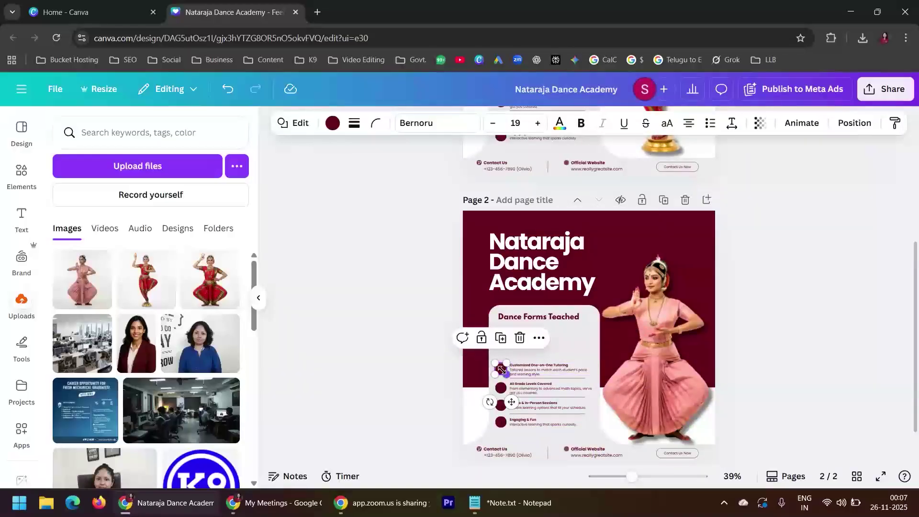
left_click(534, 376, "shift")
left_click_drag(536, 375, 535, 335)
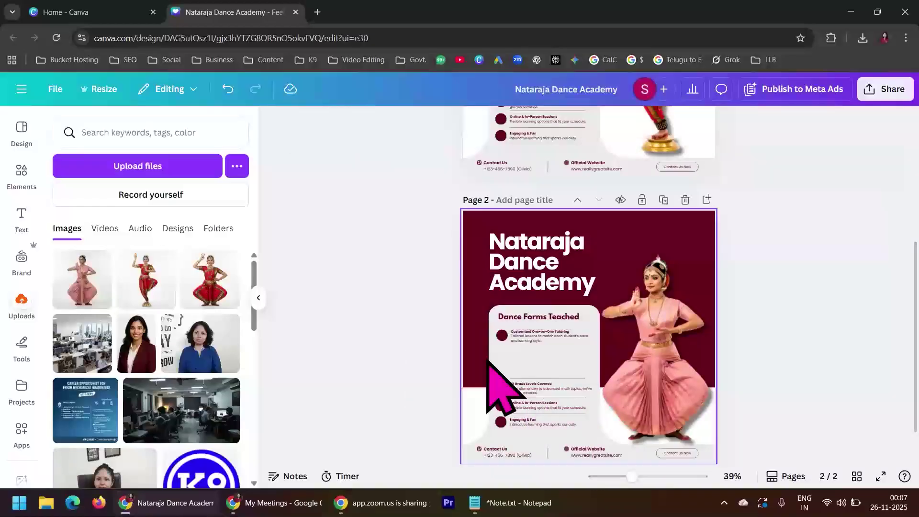
Move a divider line up beneath page 2's first list entry and replace that entry's text with "- Bharatanatyam" from the notes at size 26.6.
left_click_drag(528, 400, 519, 348)
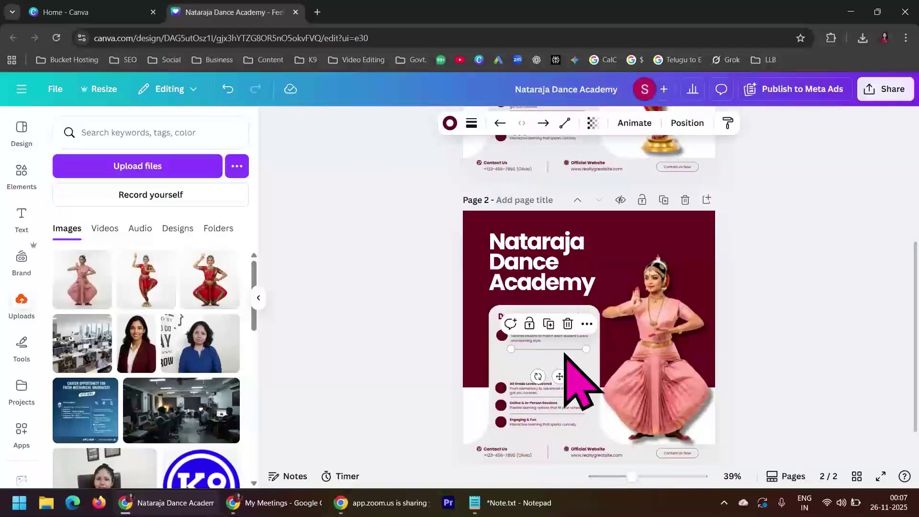
left_click(749, 365)
left_click(518, 341)
left_click(512, 502)
left_click_drag(51, 314, 8, 308)
key("ctrl+c")
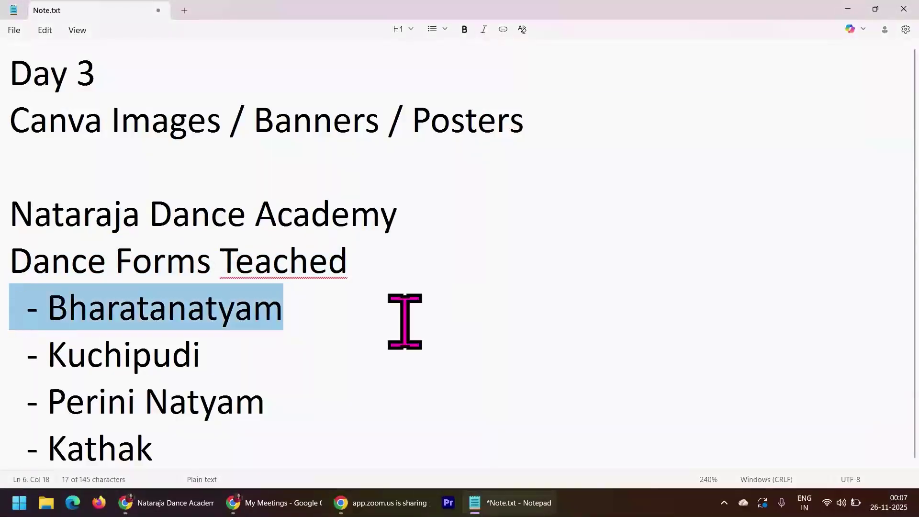
key("alt+Tab")
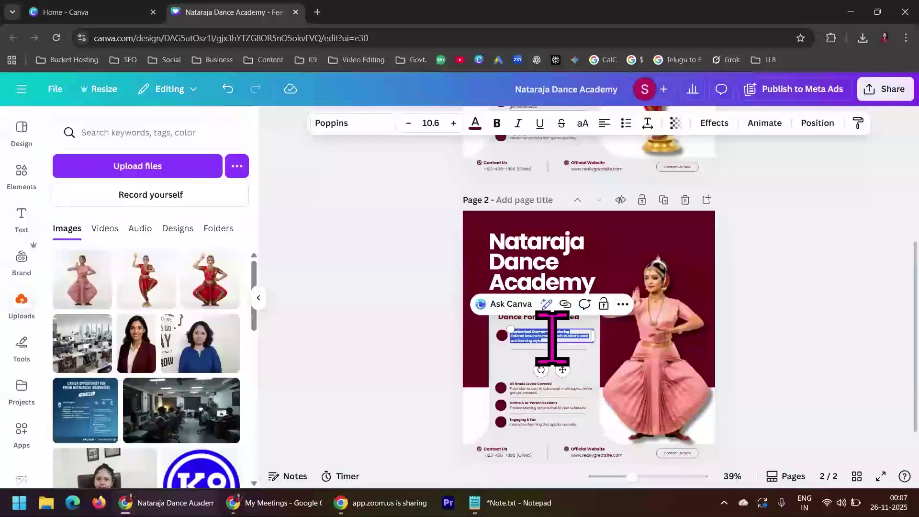
key("ctrl+v")
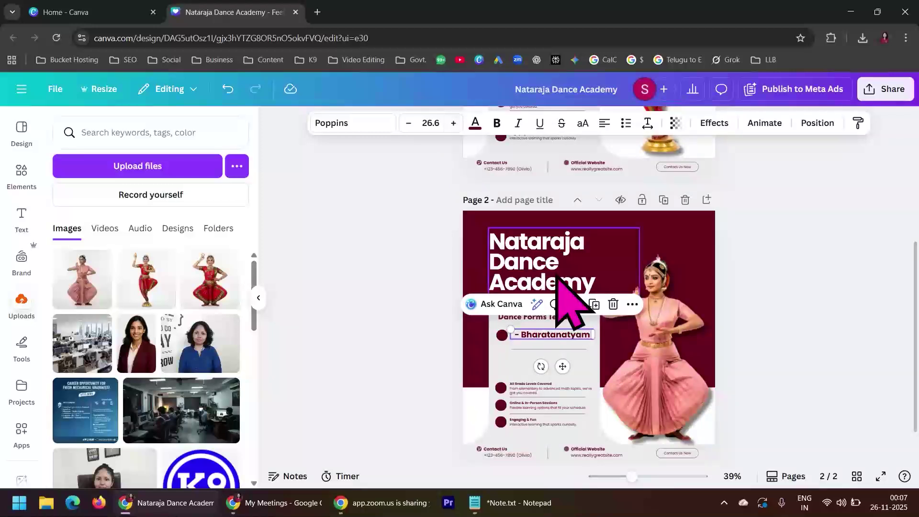
Remove the leading dash from the "Bharatanatyam" list entry on page 2.
double_click(527, 335)
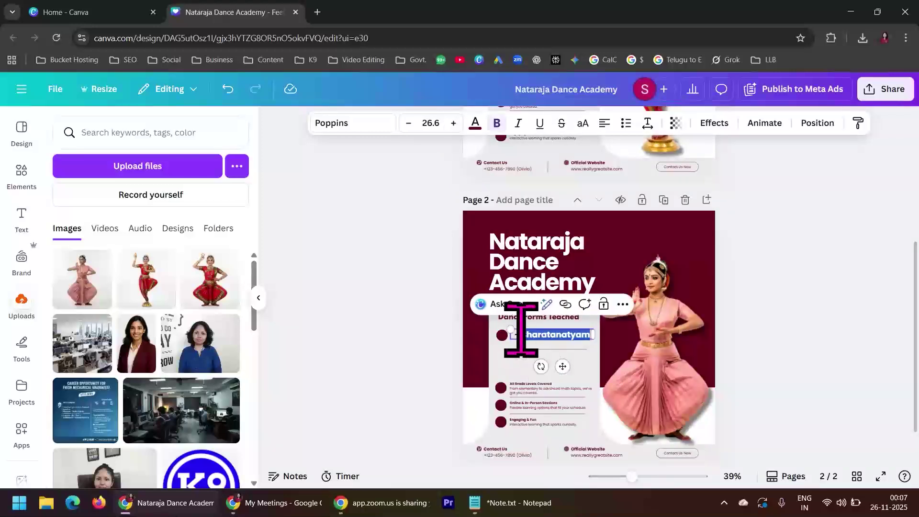
left_click(526, 333)
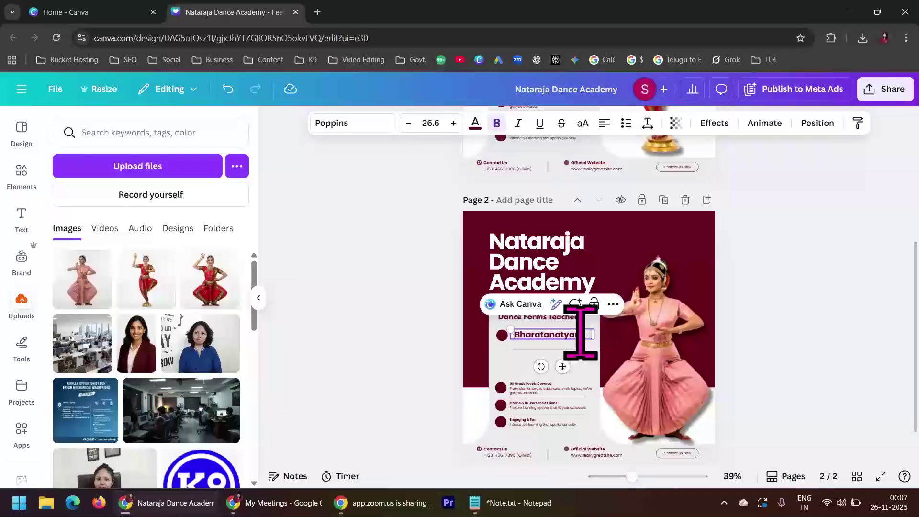
left_click(747, 328)
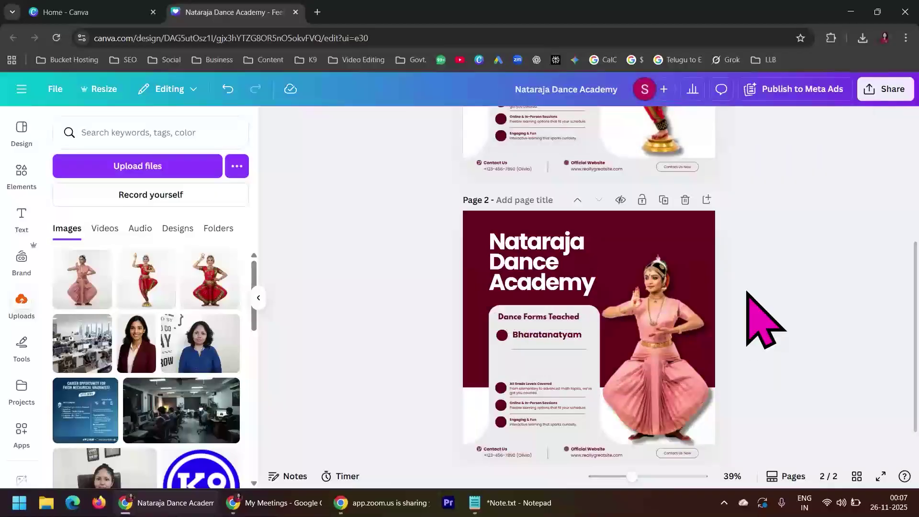
Delete page 2's "All Grade Levels Covered", "Online & In-Person Sessions" and "Engaging & Fun" text blocks.
left_click(522, 392)
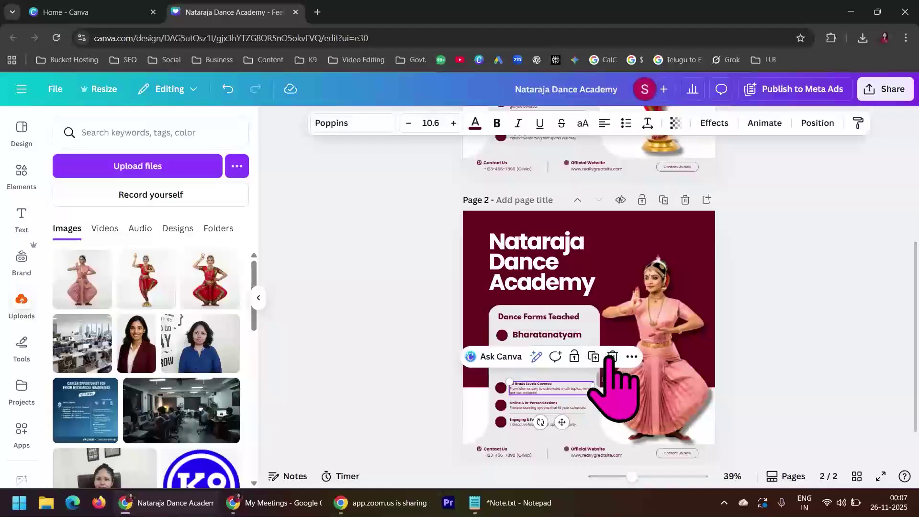
left_click(524, 406)
left_click(611, 376)
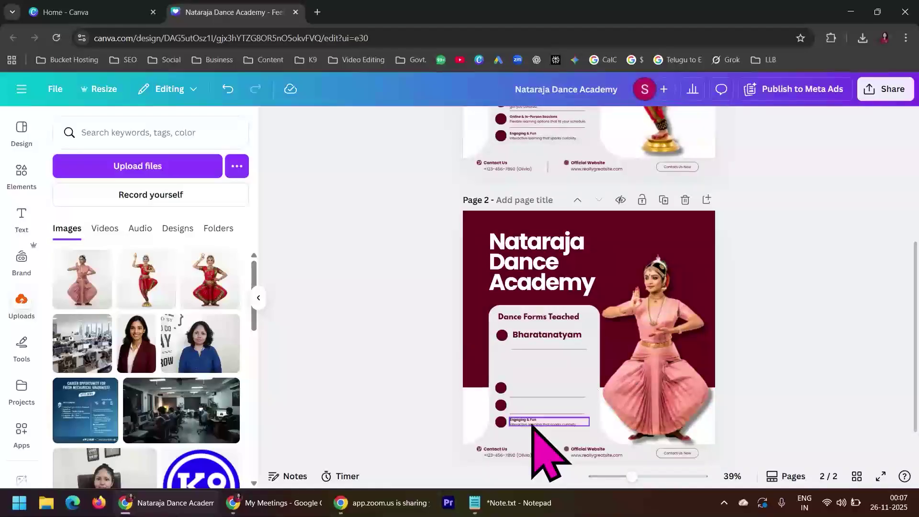
left_click(612, 393)
Move the second bullet circle up below the first and place three duplicates of the "Bharatanatyam" text down the grey panel.
left_click_drag(503, 389, 501, 363)
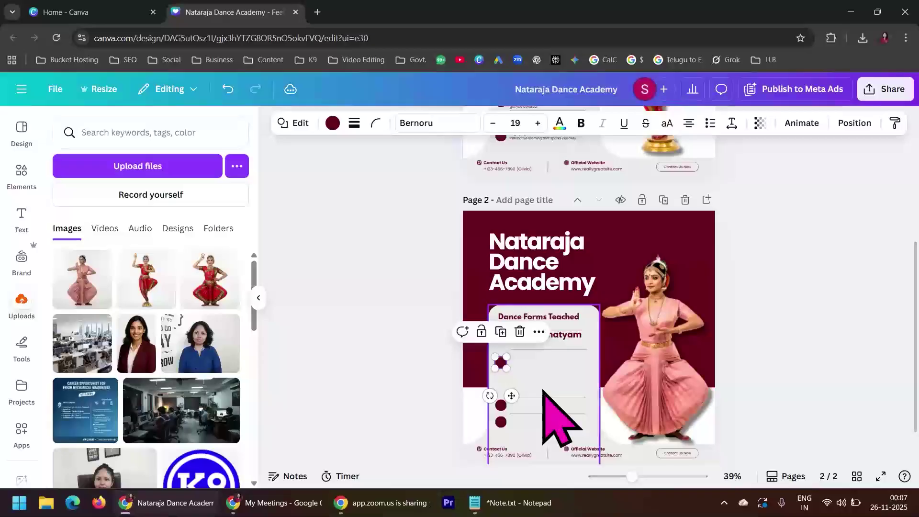
left_click(792, 331)
left_click(575, 334)
key("ctrl+d")
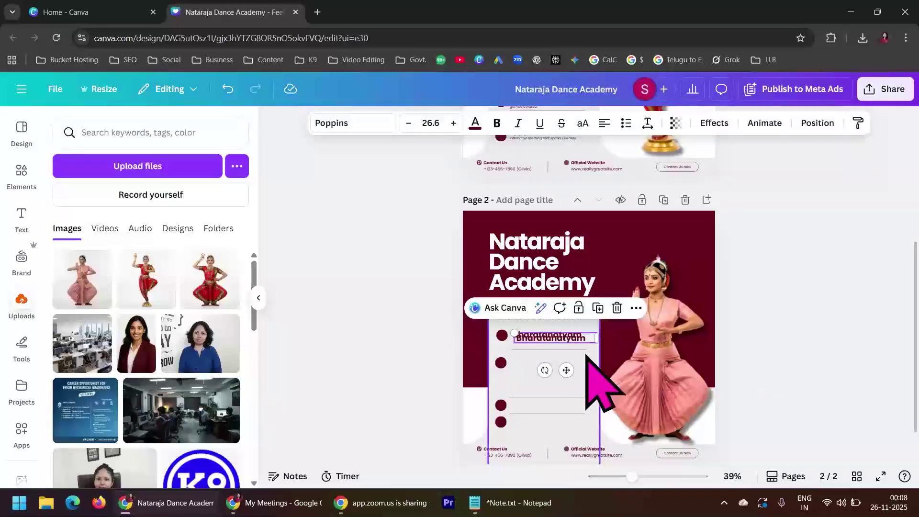
left_click_drag(580, 346, 574, 412)
key("Escape")
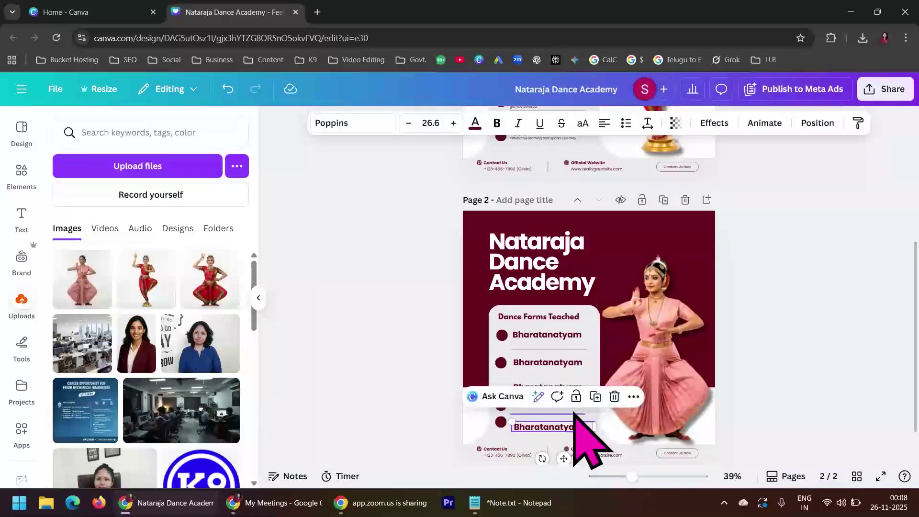
Reposition a divider, the two lower bullet circles and the last text copy to form four evenly spaced list rows.
left_click(566, 374)
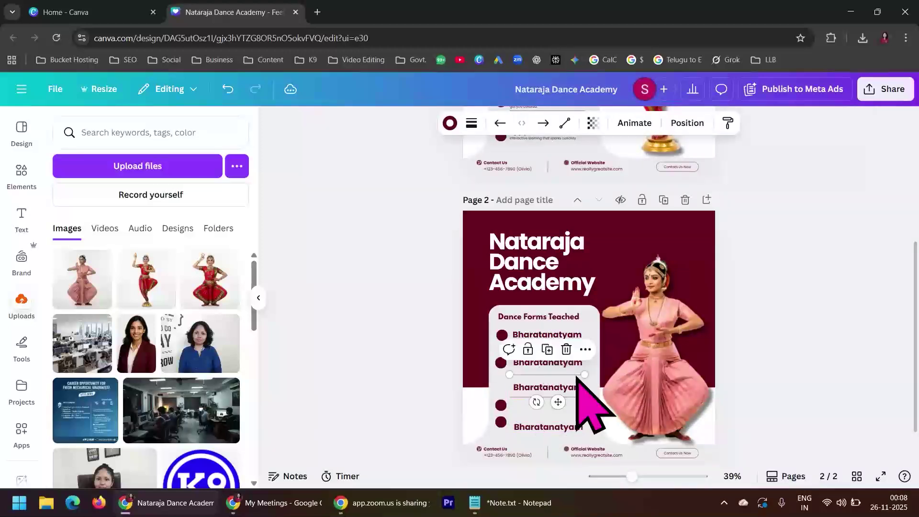
left_click(748, 373)
left_click_drag(500, 405, 500, 387)
left_click(786, 346)
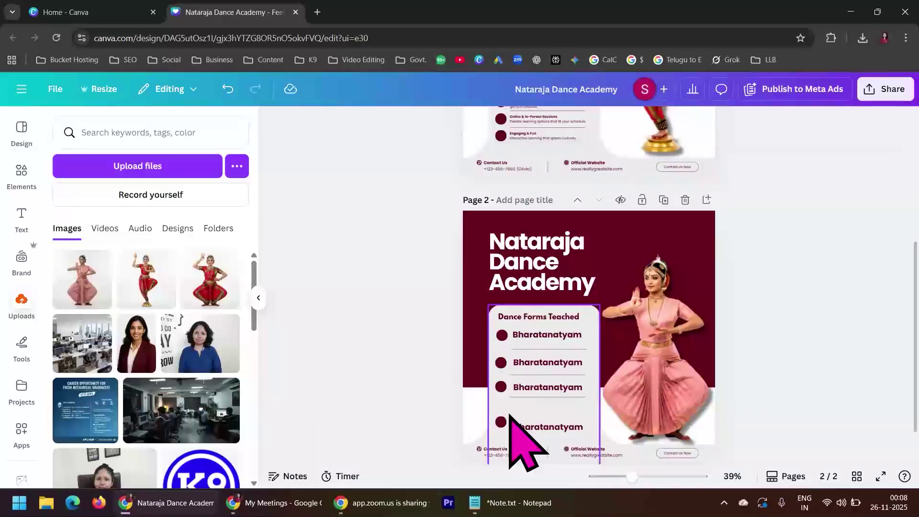
left_click_drag(501, 422, 499, 409)
left_click_drag(545, 427, 545, 410)
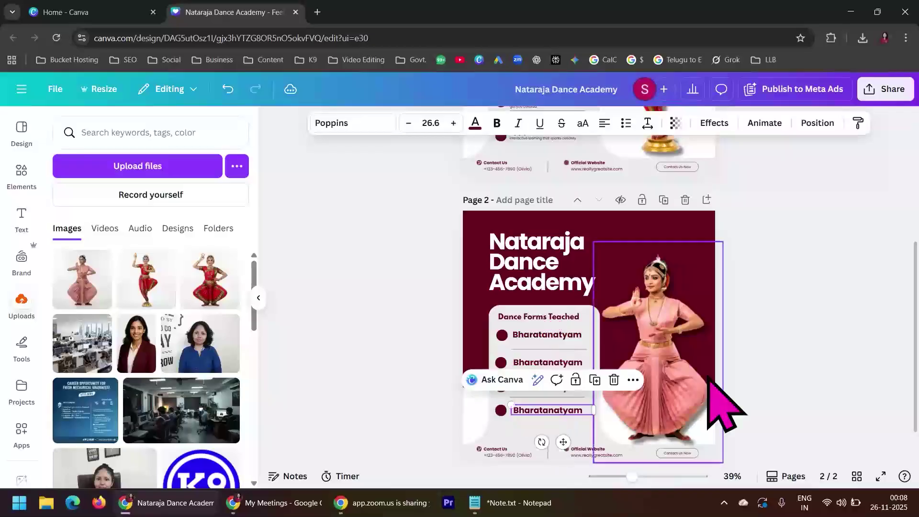
left_click(808, 330)
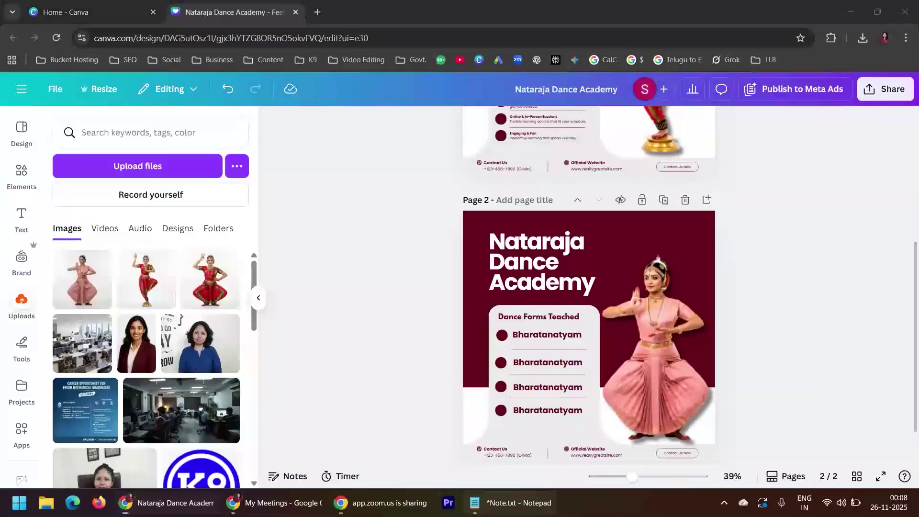
Replace the second list entry on page 2 with "Kuchipudi" copied from the notes.
left_click(545, 502)
left_click_drag(50, 354, 211, 352)
key("ctrl+c")
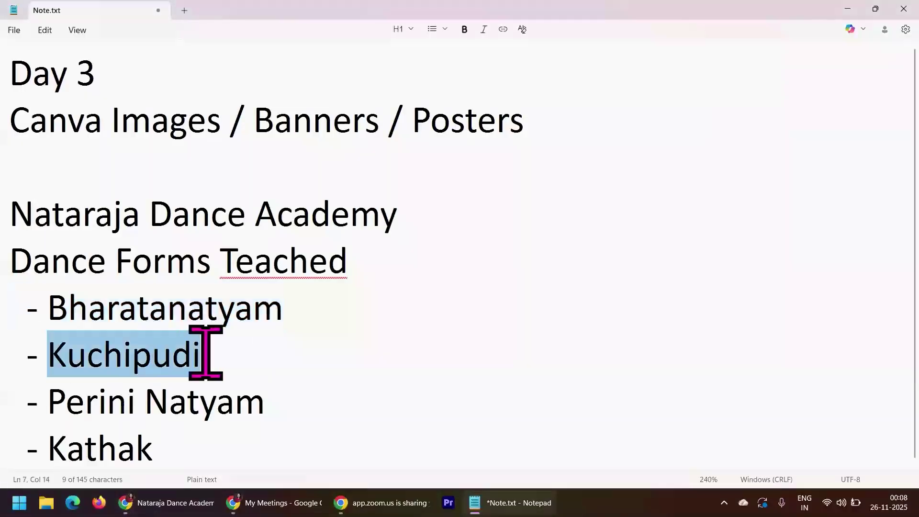
key("alt+Tab")
double_click(529, 361)
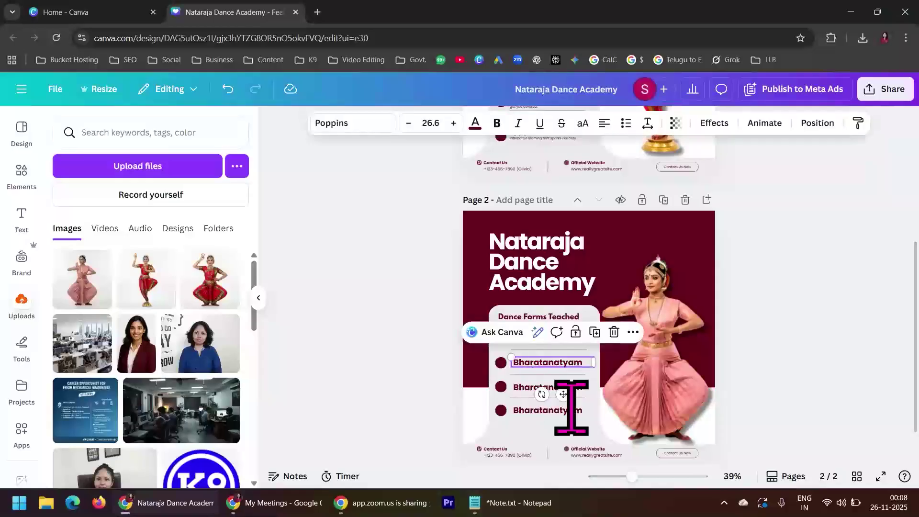
key("ctrl+v")
left_click(760, 334)
Replace the third list entry on page 2 with "Perini Natyam" copied from the notes.
key("alt+Tab")
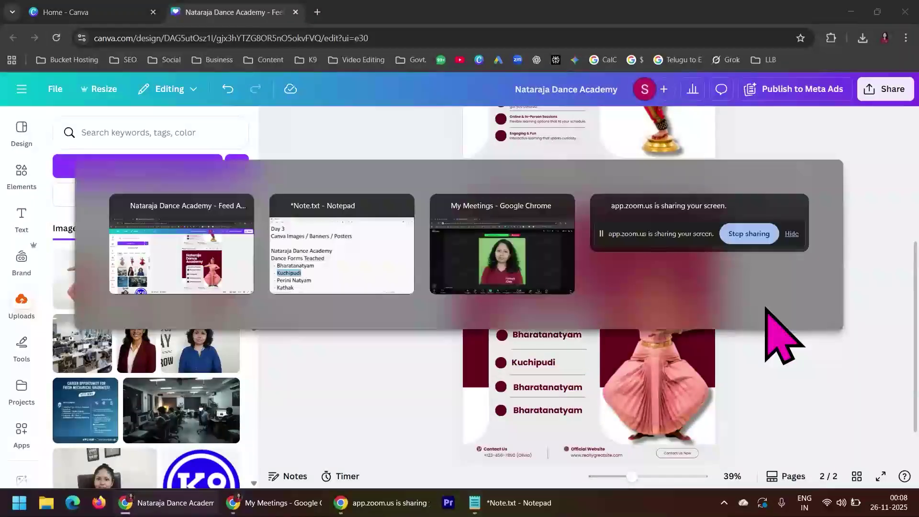
left_click(51, 399)
left_click_drag(50, 399, 275, 397)
key("ctrl+c")
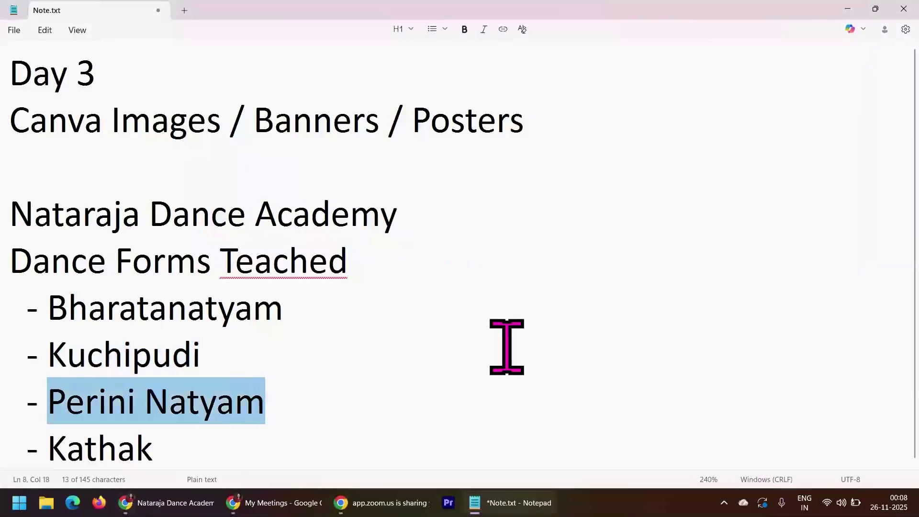
key("alt+Tab")
double_click(529, 382)
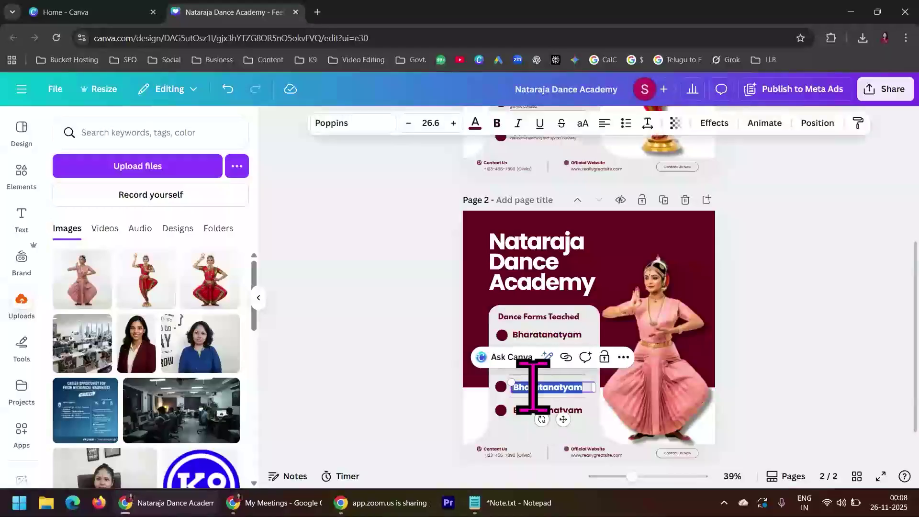
key("ctrl+v")
left_click(797, 373)
Replace the fourth list entry on page 2 with "Kathak" copied from the notes.
key("alt+Tab")
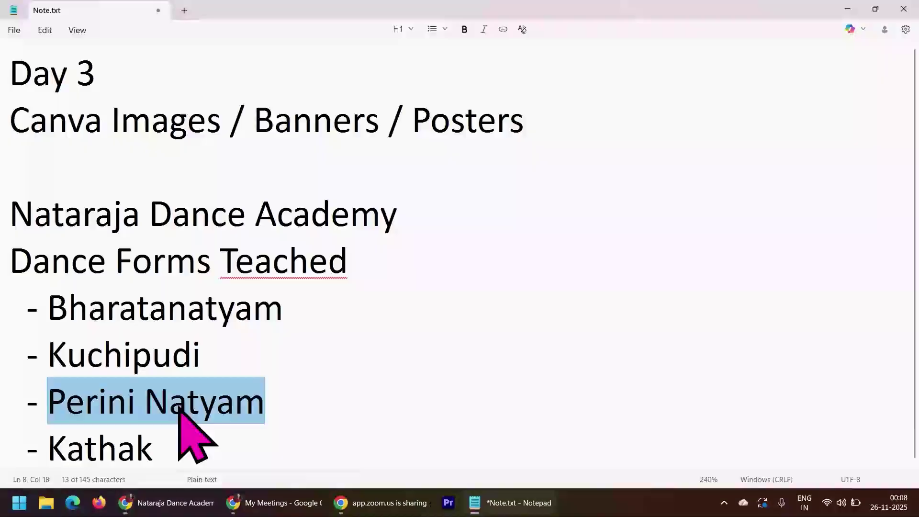
left_click(93, 443)
double_click(93, 440)
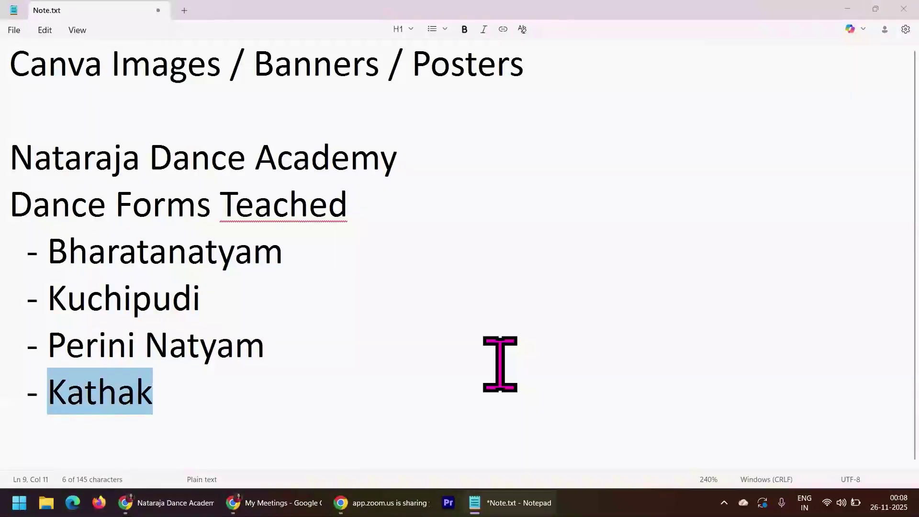
key("ctrl+c")
key("alt+Tab")
double_click(548, 410)
key("ctrl+v")
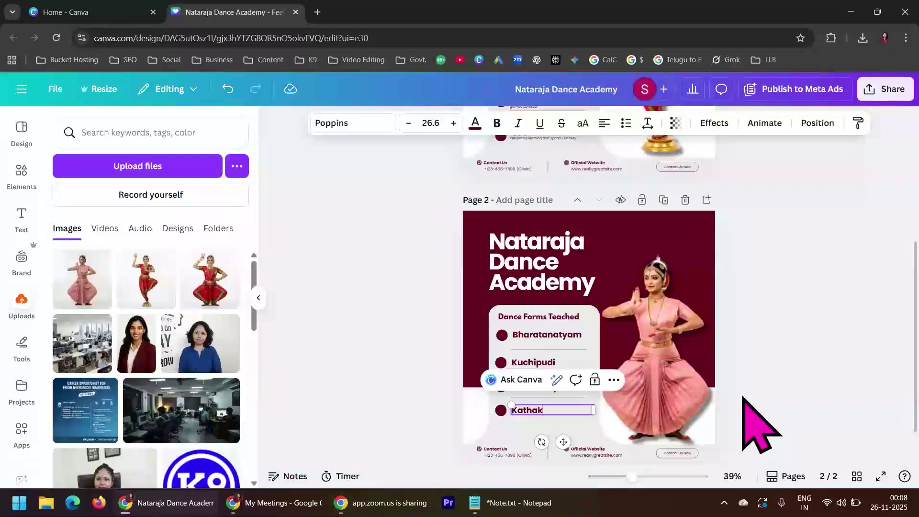
left_click(747, 327)
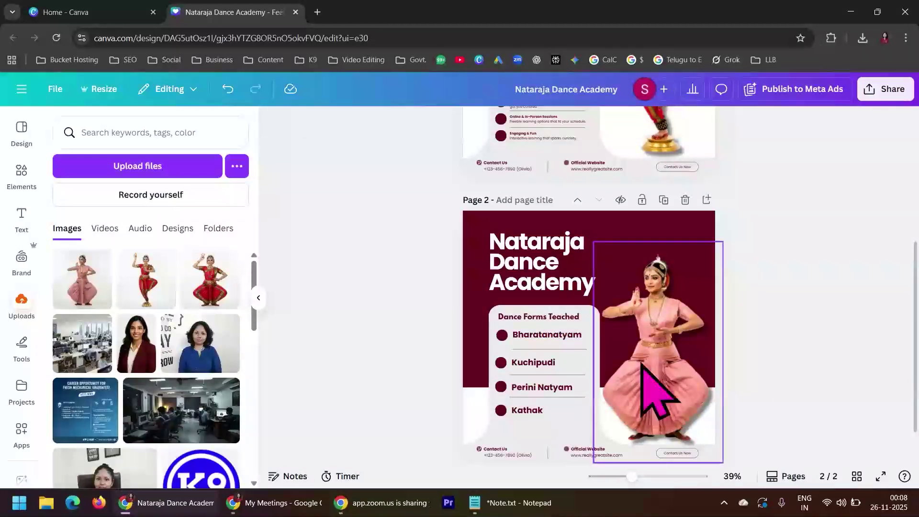
Duplicate a divider line and place the copy beneath the "Kathak" entry.
left_click(563, 376)
left_click_drag(558, 401, 559, 450)
left_click(783, 359)
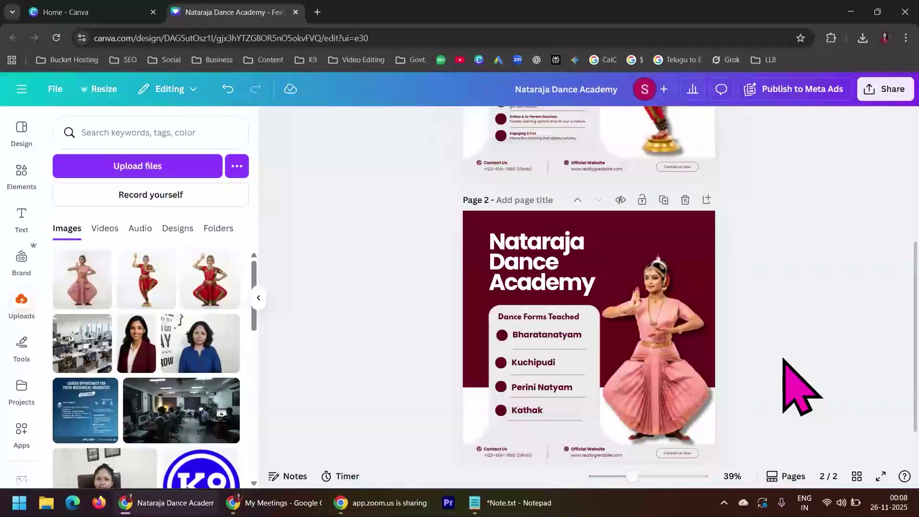
Select all four dance-form entries with their bullet circles and dividers and shift them slightly down, away from the heading.
left_click(501, 335)
left_click(528, 335, "shift")
left_click(501, 362, "shift")
left_click(528, 364, "shift")
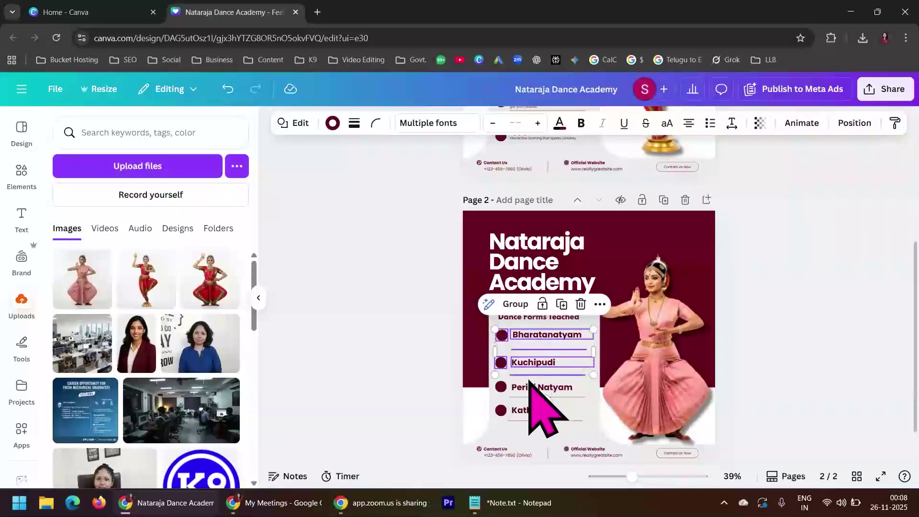
left_click(531, 387, "shift")
left_click(500, 387, "shift")
left_click(501, 410, "shift")
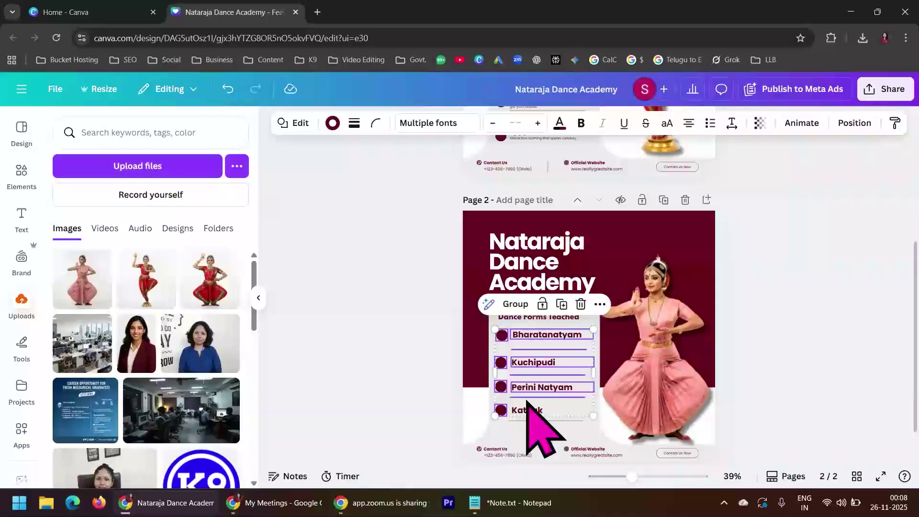
left_click(828, 395)
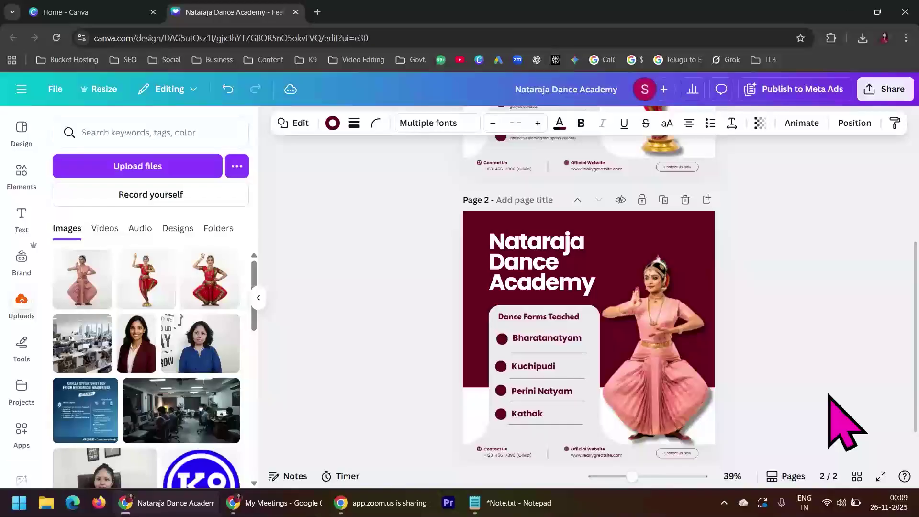
left_click(820, 319)
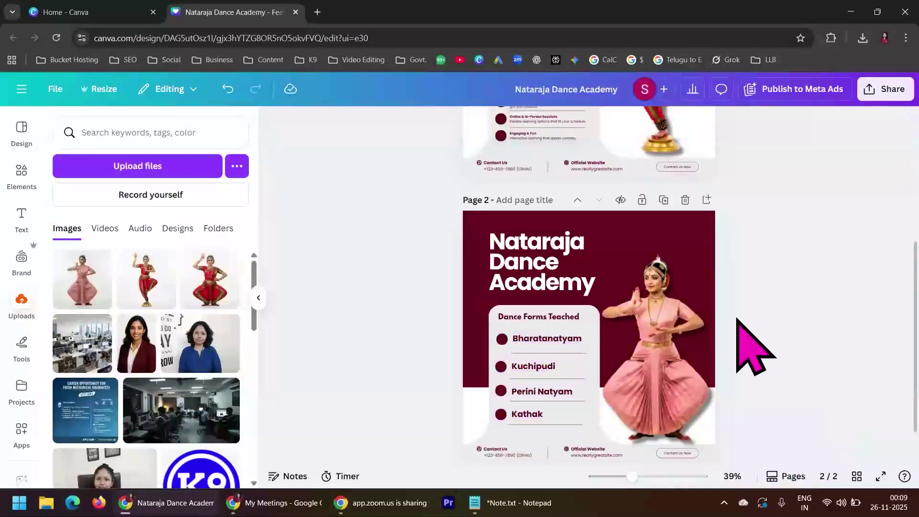
Enlarge the "Dance Forms Teached" heading to nearly the grey panel's width and centre it above the list.
left_click(555, 318)
left_click_drag(496, 311, 538, 318)
left_click(806, 291)
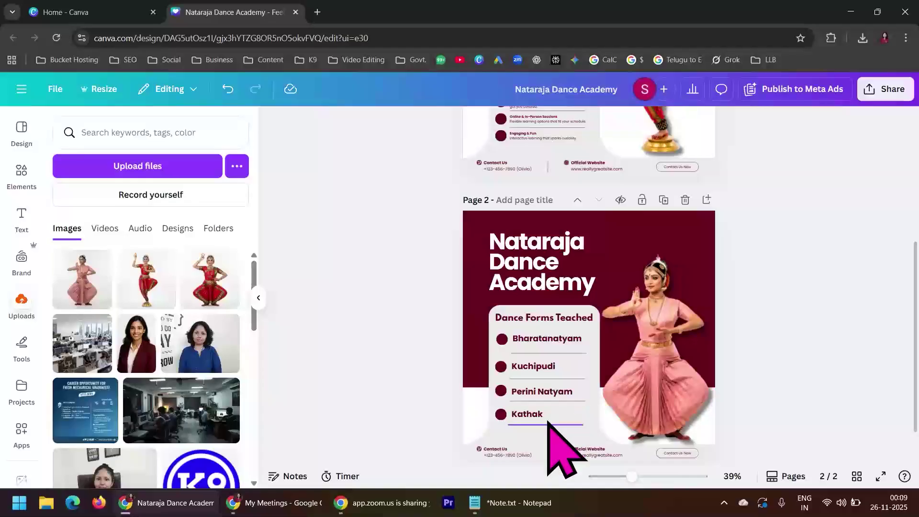
Enlarge page 2's "Contact Us" label to size 24.4 and move it slightly up above the phone number.
left_click(494, 450)
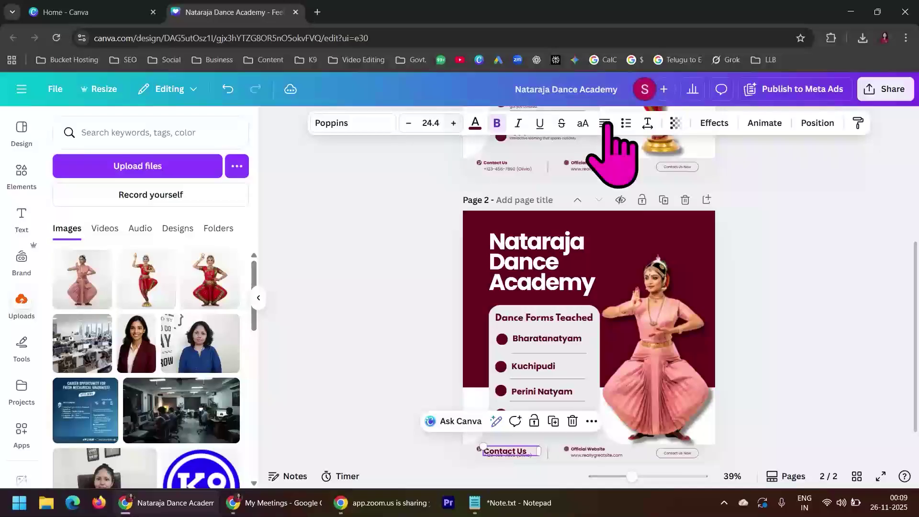
left_click(759, 380)
left_click_drag(516, 452, 509, 437)
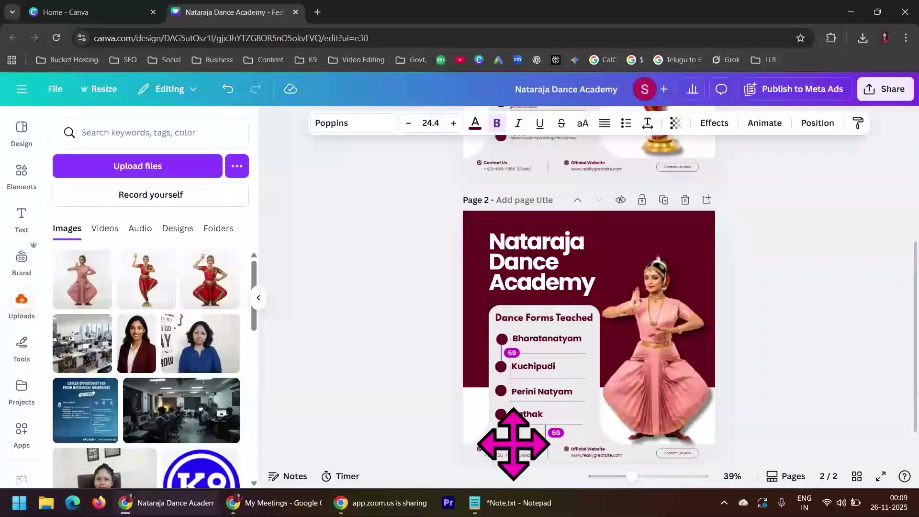
left_click(790, 380)
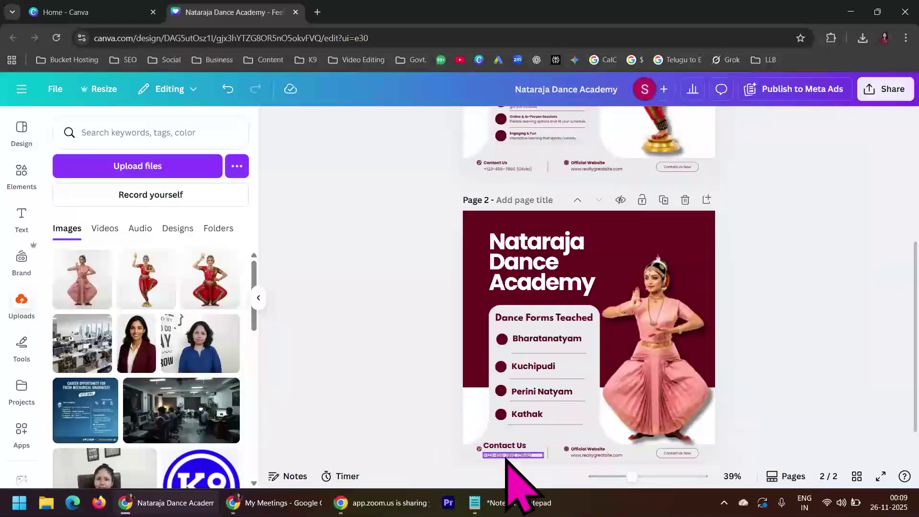
Replace the placeholder phone number under page 2's "Contact Us" label with the academy's contact number.
left_click(506, 455)
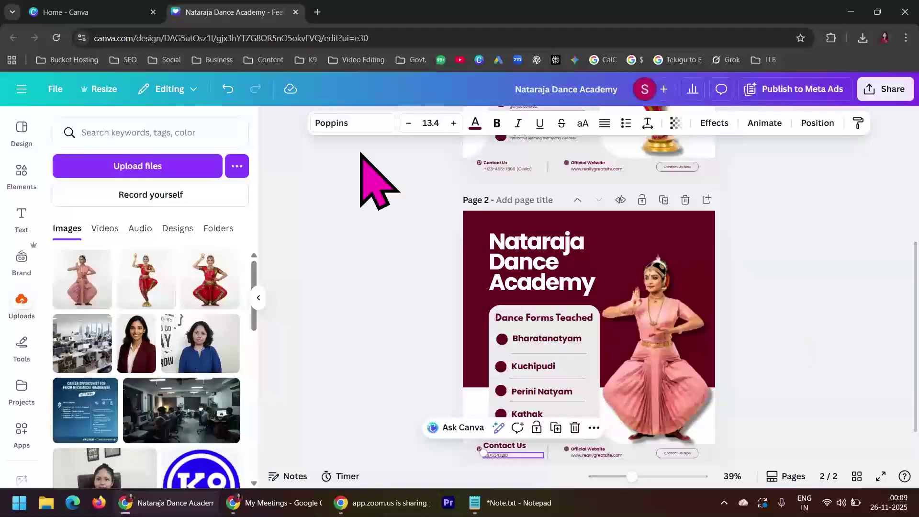
Enlarge page 2's phone number to size 28.4 and move the "Contact Us" label slightly up above it.
left_click(453, 123)
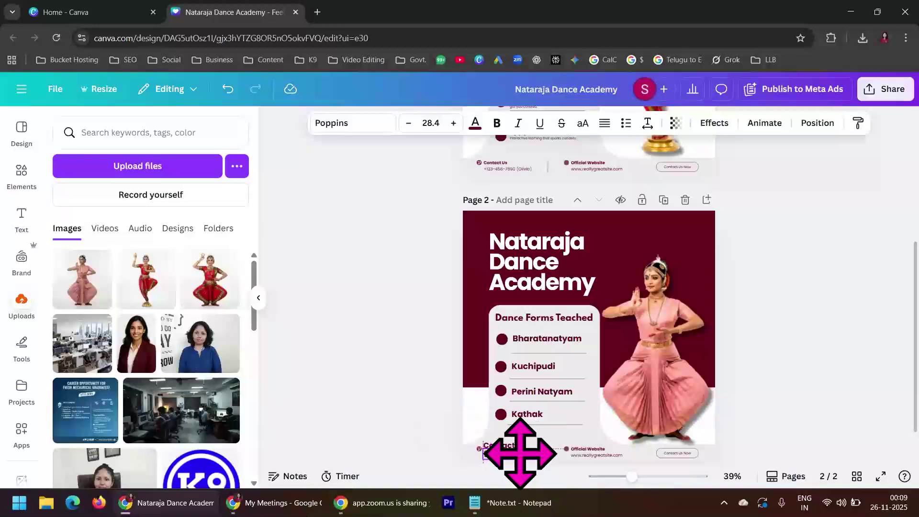
left_click(787, 282)
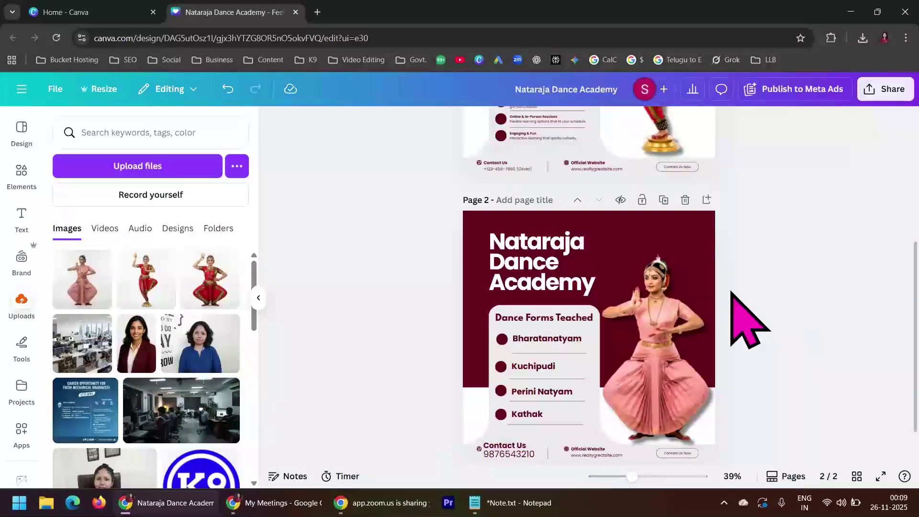
left_click(496, 447)
left_click_drag(497, 446, 508, 441)
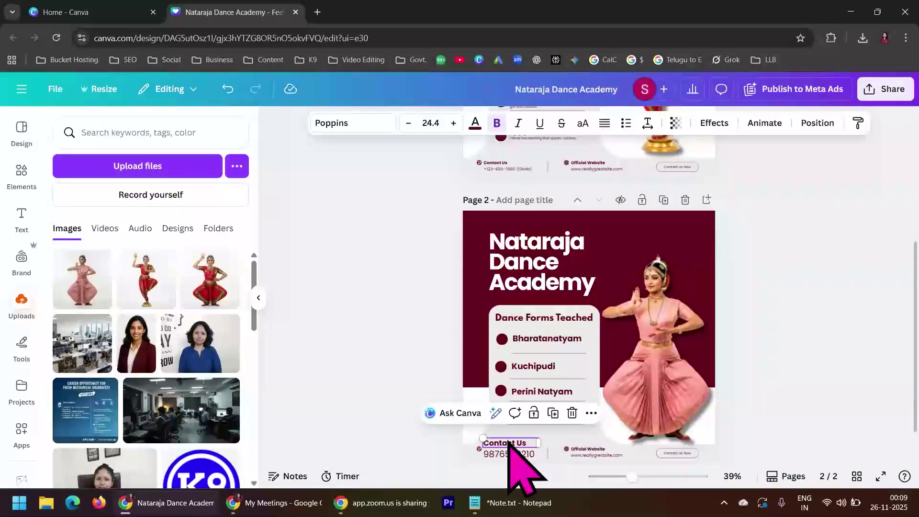
left_click(800, 311)
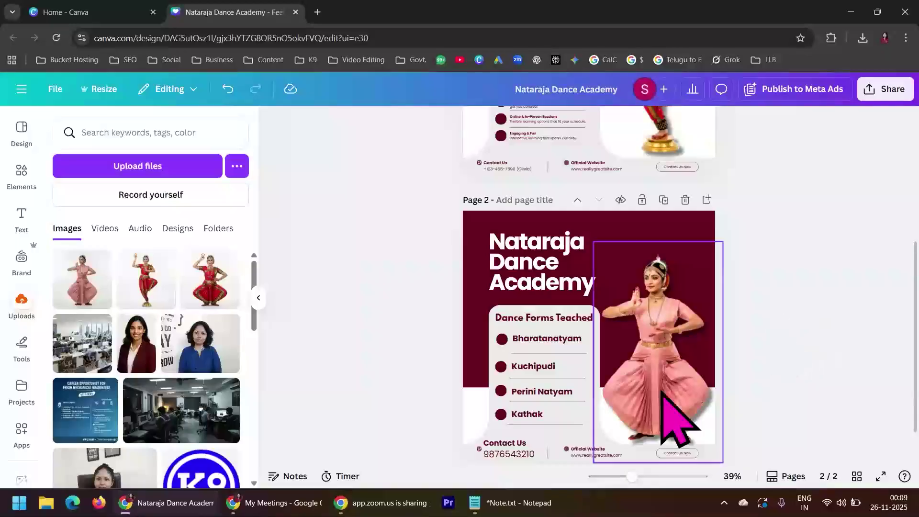
Change page 2's "Official Website" label to "Website" and enlarge it to size 24.4, matching the "Contact Us" label.
left_click_drag(568, 451, 628, 449)
left_click(779, 394)
left_click(583, 451)
double_click(588, 450)
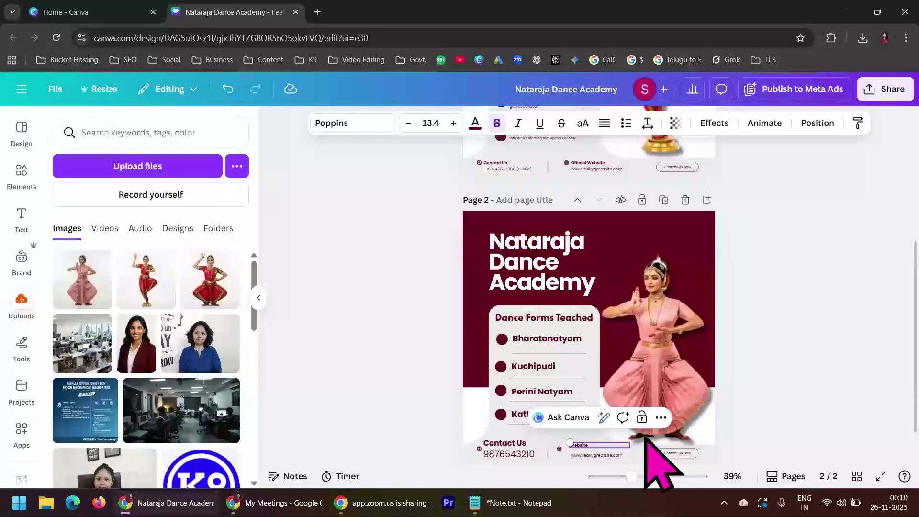
left_click(507, 444)
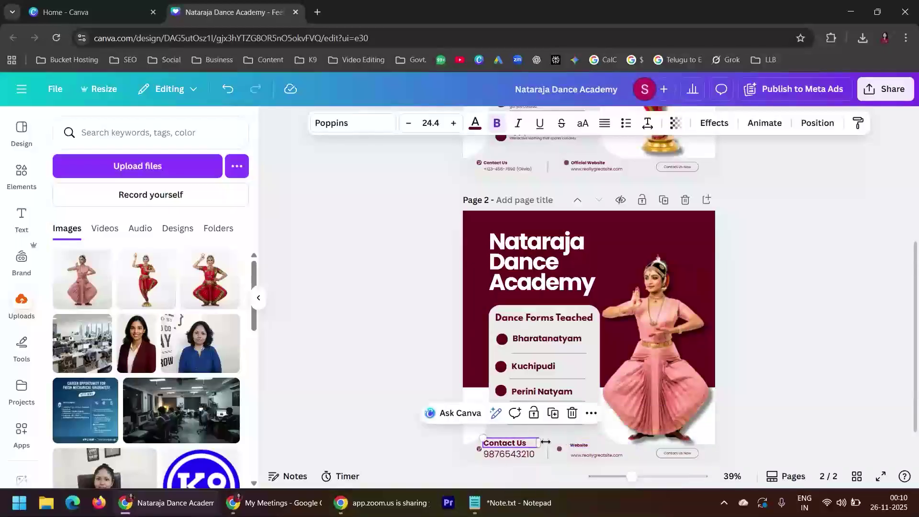
left_click(579, 447)
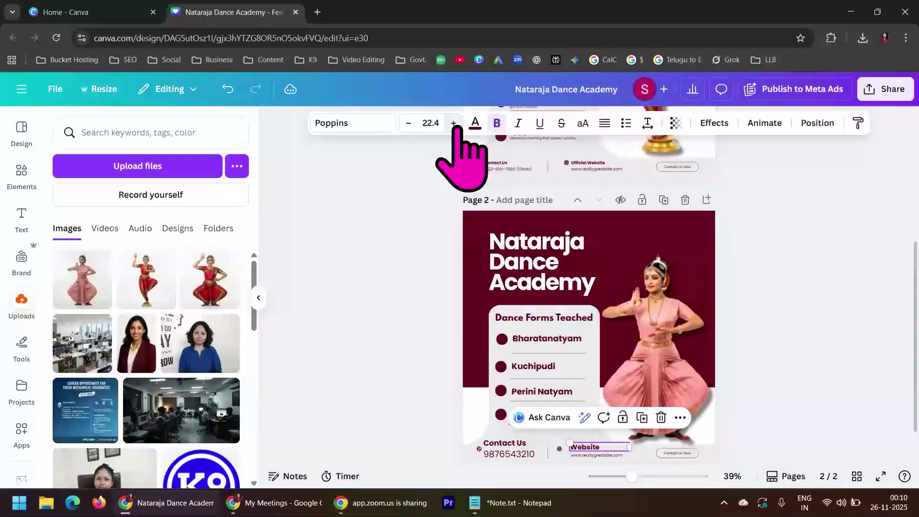
left_click(796, 306)
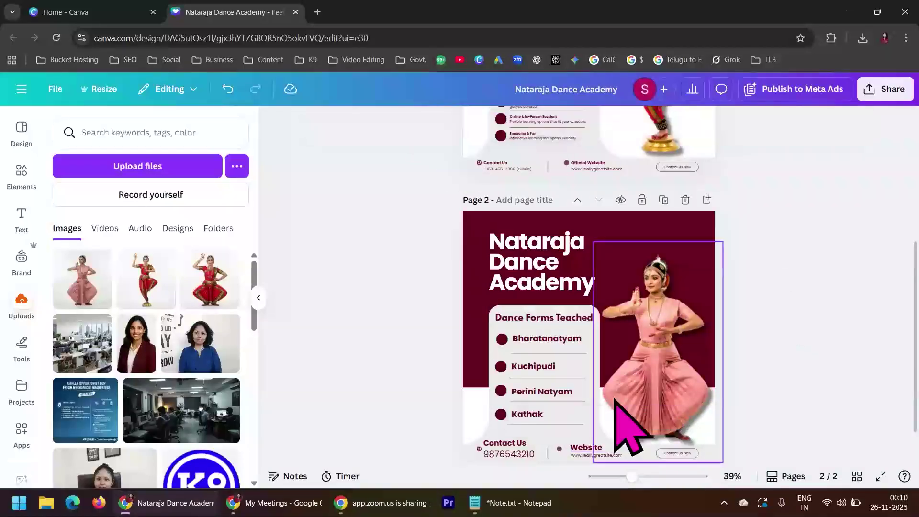
Enlarge the website address under page 2's "Website" label to size 22.4 and widen its text box.
left_click(586, 455)
double_click(584, 454)
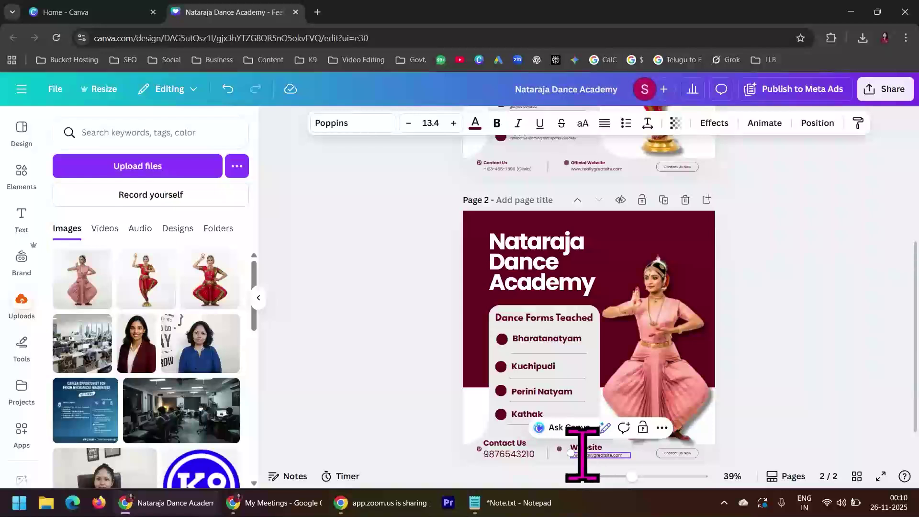
left_click(452, 123)
left_click(452, 123)
left_click_drag(632, 458, 652, 459)
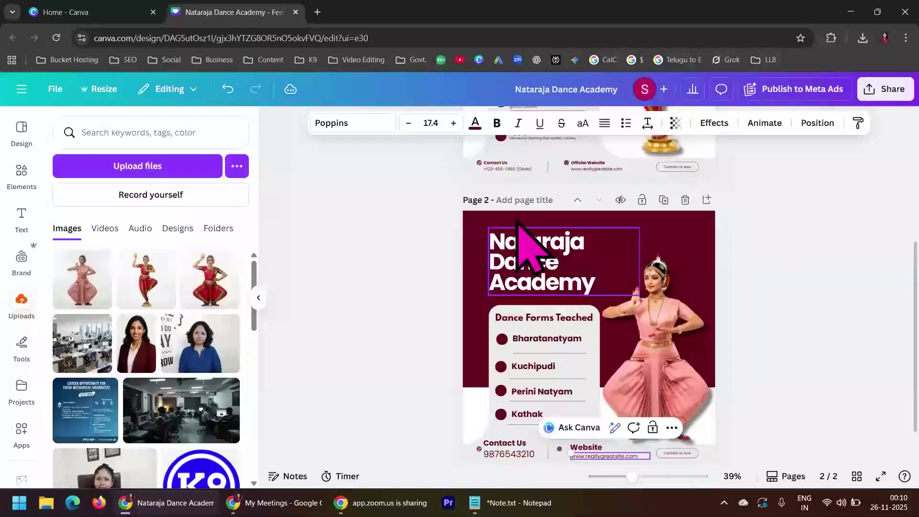
left_click(453, 123)
left_click(453, 123)
left_click(452, 123)
left_click(757, 337)
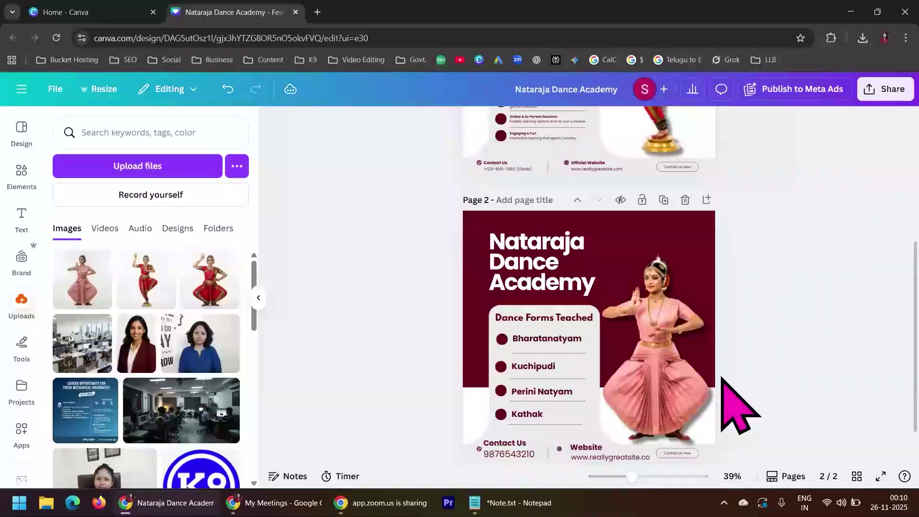
Reduce page 2's phone number to size 25.4.
left_click(694, 457)
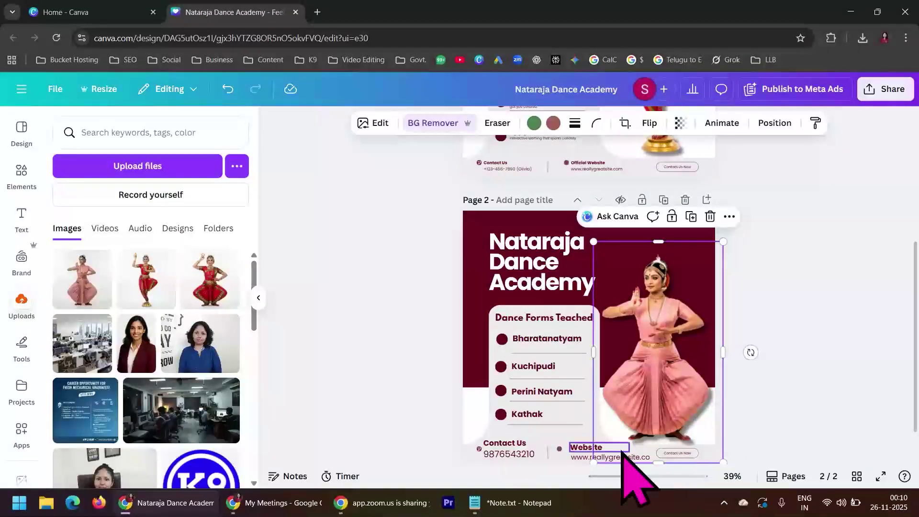
left_click(807, 343)
left_click(510, 454)
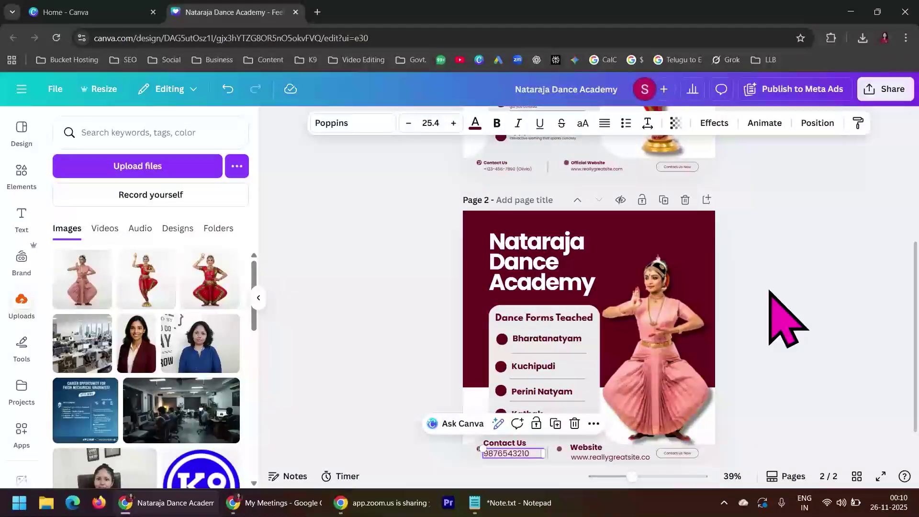
left_click(785, 318)
Move page 2's dancer image up off the footer and delete the "Contact Us Now" button beneath it.
left_click_drag(694, 382, 689, 311)
left_click(684, 454)
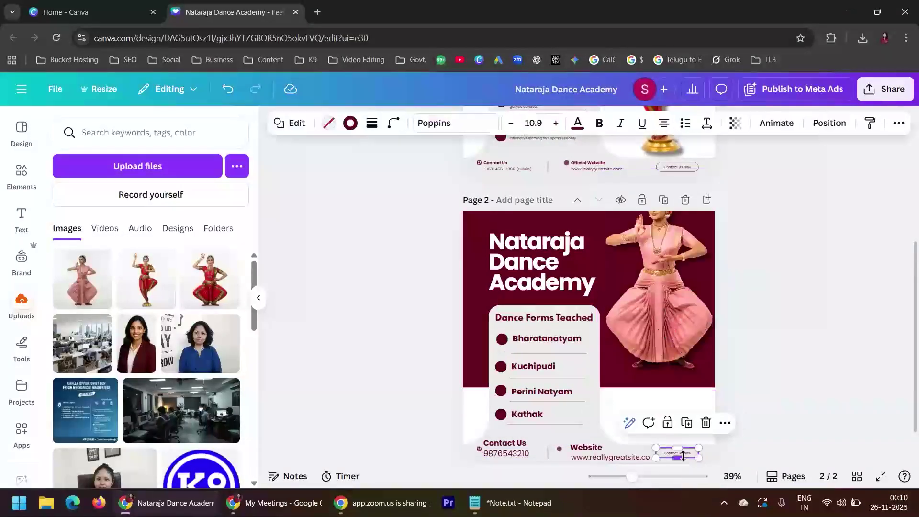
left_click(705, 421)
Widen the website address text box nearly to page 2's outer edge so the whole address fits on one line.
left_click(635, 458)
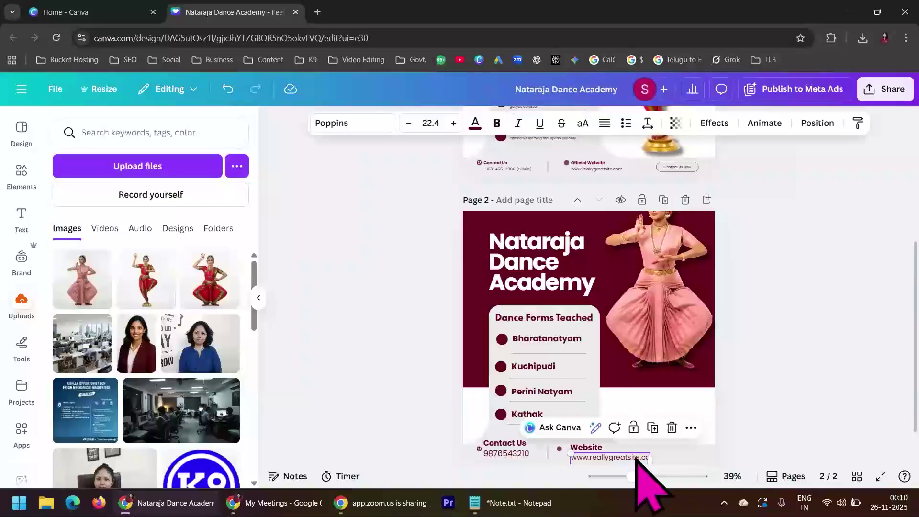
left_click_drag(651, 459, 711, 456)
left_click(742, 378)
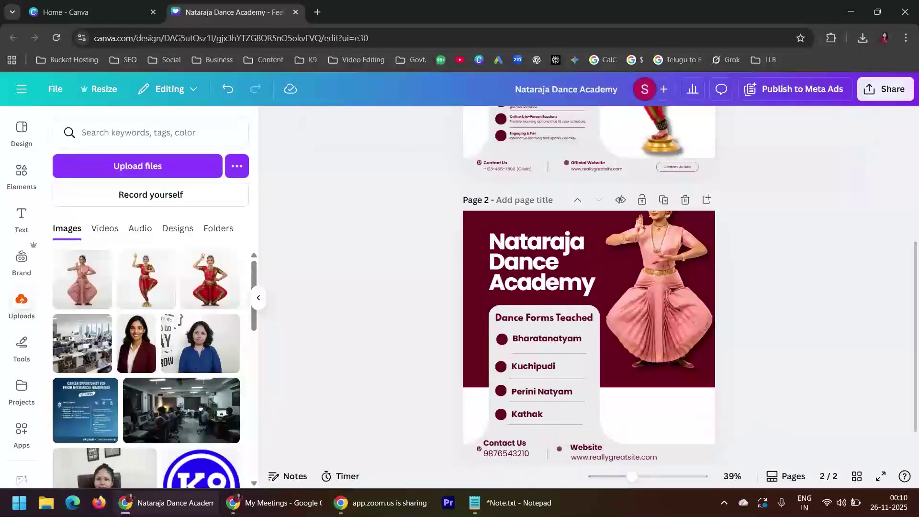
left_click(533, 511)
left_click_drag(18, 162, 242, 156)
key("alt+Tab")
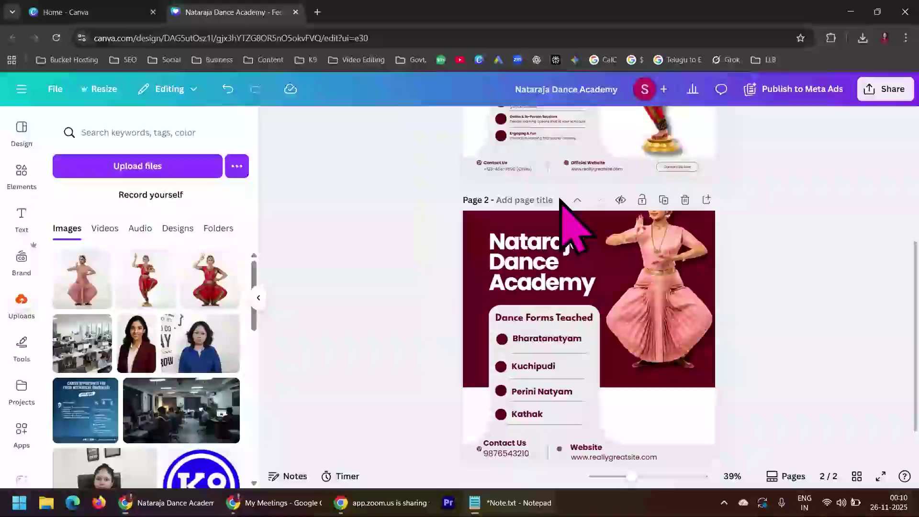
left_click(593, 459)
double_click(601, 458)
left_click_drag(595, 459, 641, 455)
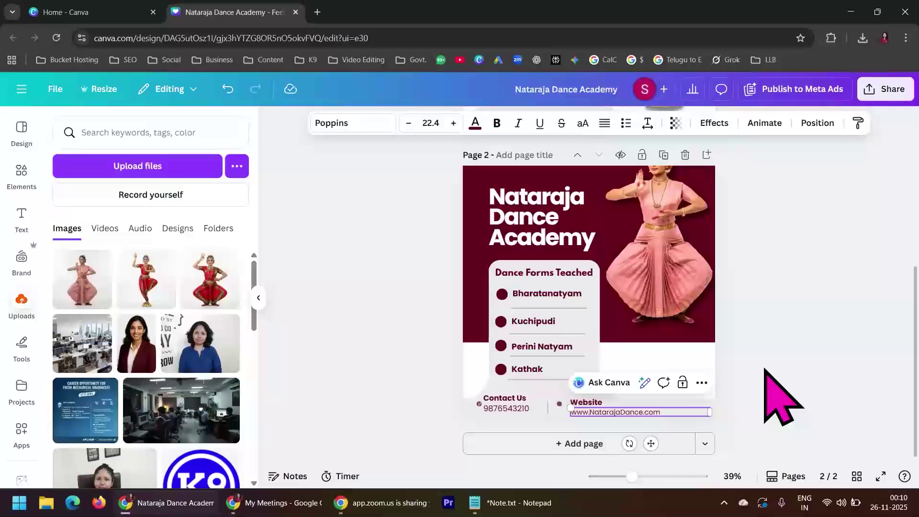
left_click(760, 334)
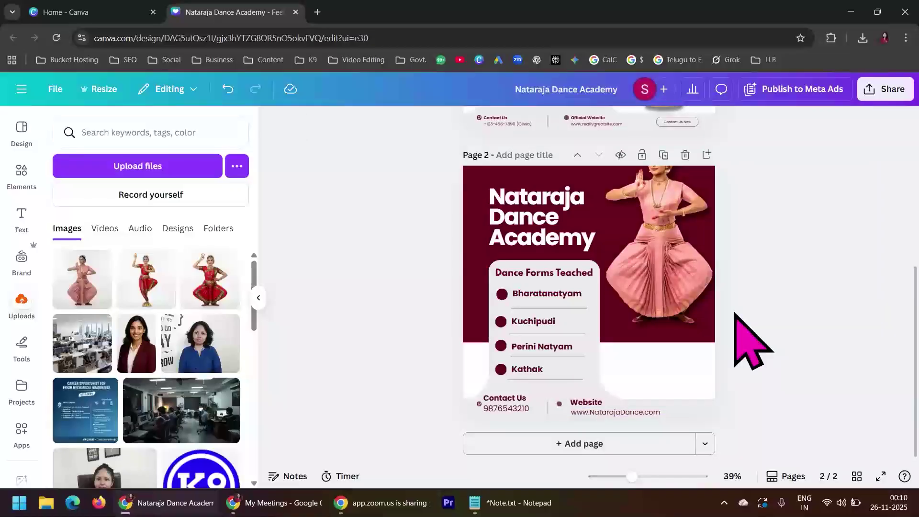
Move page 2's "Website" label and the address beneath it slightly up, in line with the contact details.
left_click(589, 404)
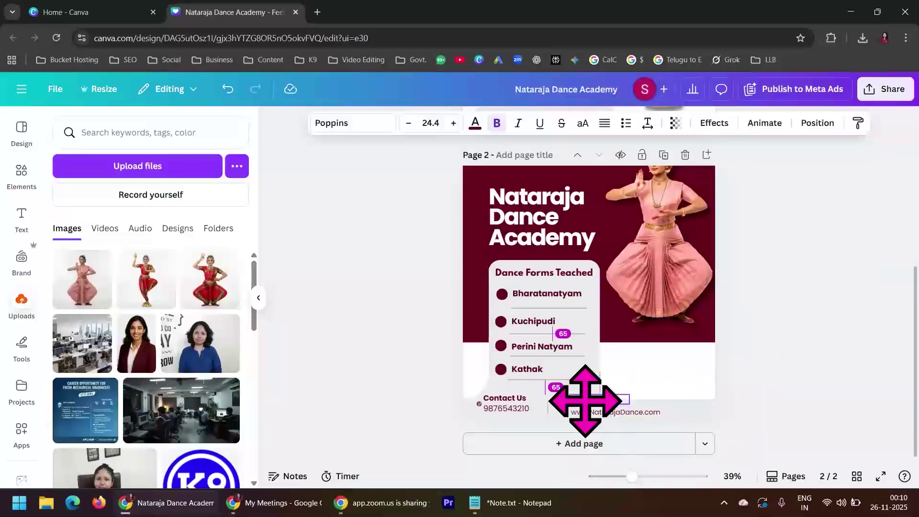
left_click_drag(614, 411, 611, 407)
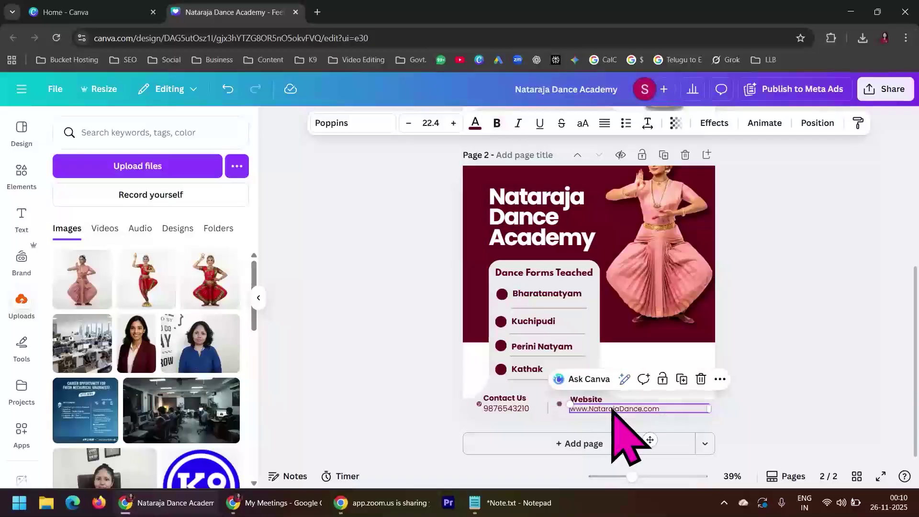
left_click(771, 366)
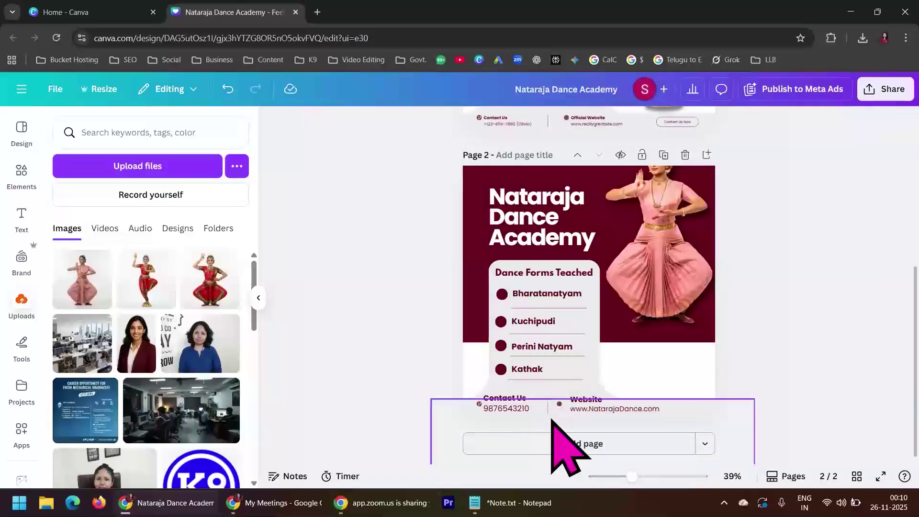
Compare the phone number's text size with the website address and reduce the number to match.
left_click(511, 409)
left_click(589, 410)
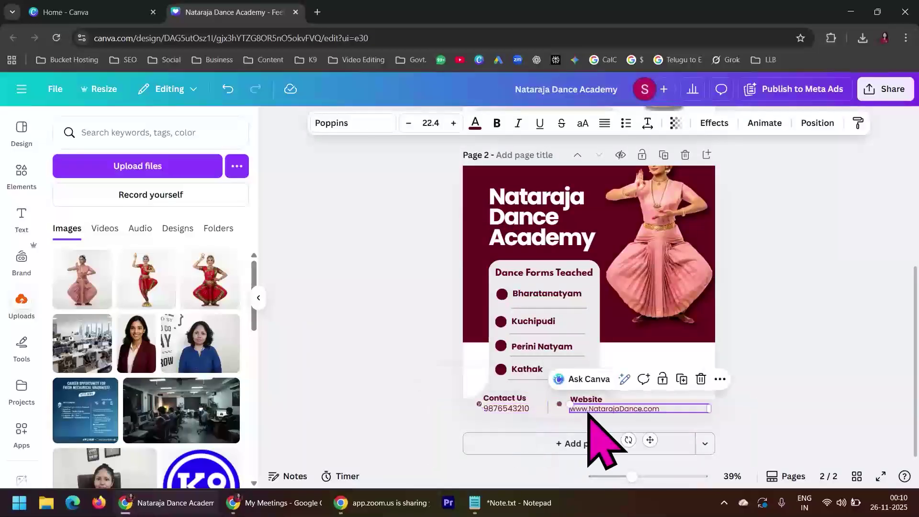
left_click(509, 408)
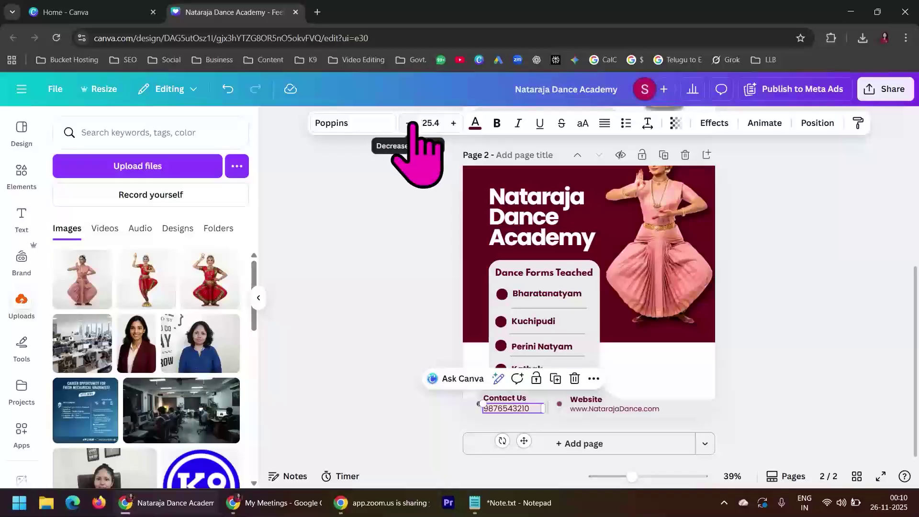
left_click(789, 304)
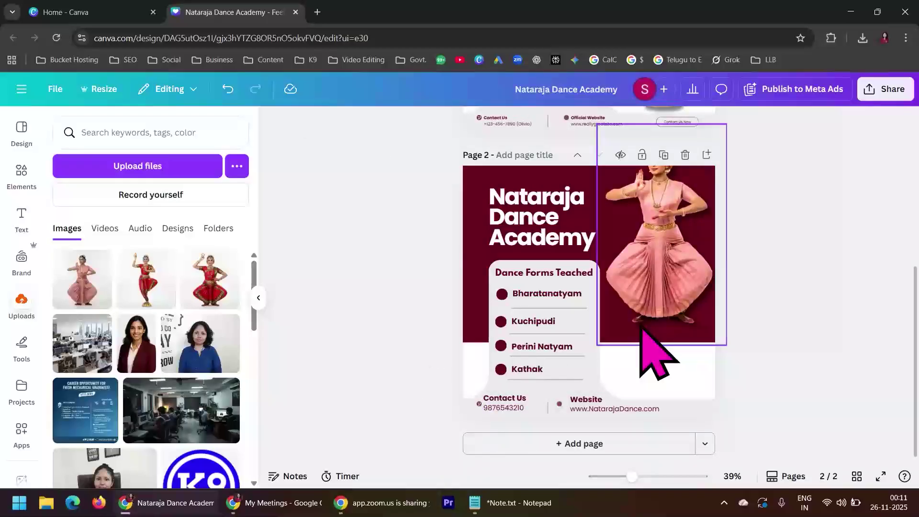
Widen the gaps in page 2's footer by raising the "Website" label slightly and lowering the website address and phone number.
left_click(587, 402)
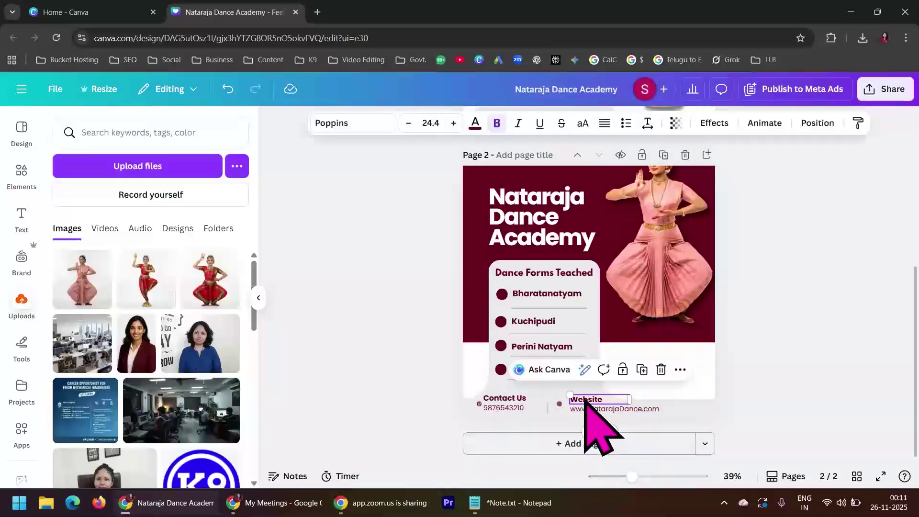
left_click(755, 375)
left_click(632, 406)
left_click_drag(622, 406, 622, 403)
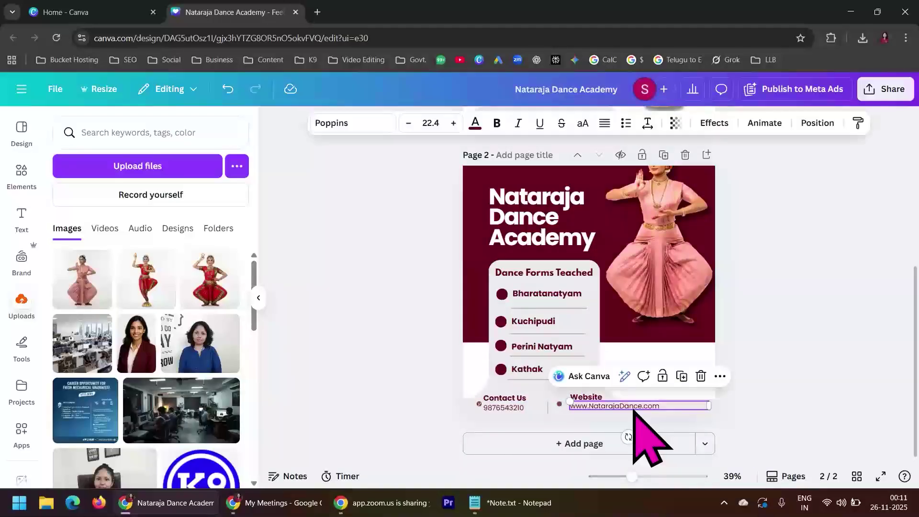
left_click_drag(634, 410, 630, 413)
left_click(529, 409)
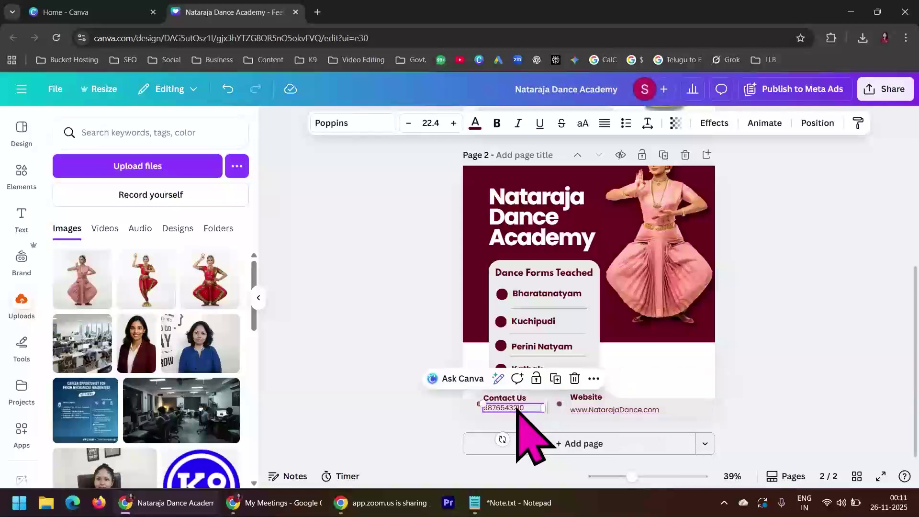
left_click(781, 359)
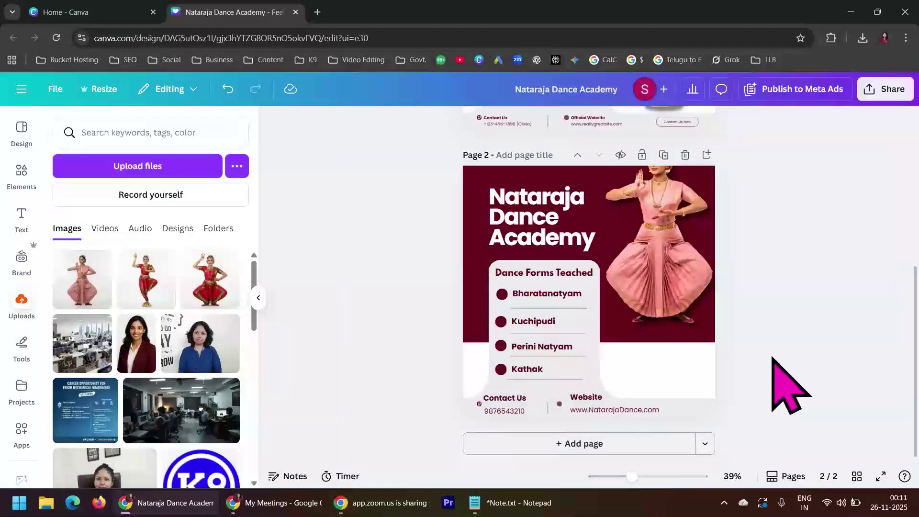
Move page 2's dancer image back down so her feet rest just above the footer.
scroll(772, 358, "up", 3)
left_click_drag(673, 323, 669, 378)
left_click(827, 359)
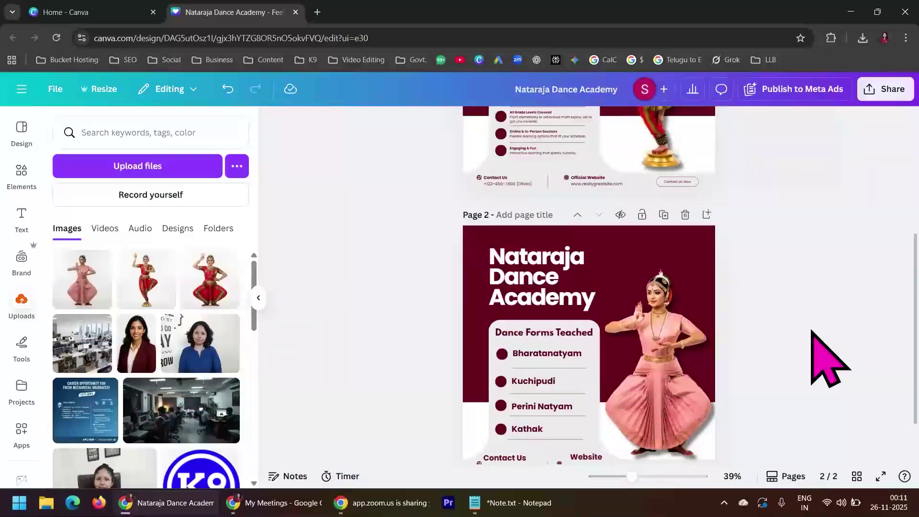
Compare the finished page 2 with page 1, and duplicate page 2 for another version of the ad.
scroll(827, 361, "up", 4)
scroll(813, 338, "up", 2)
scroll(562, 317, "down", 5)
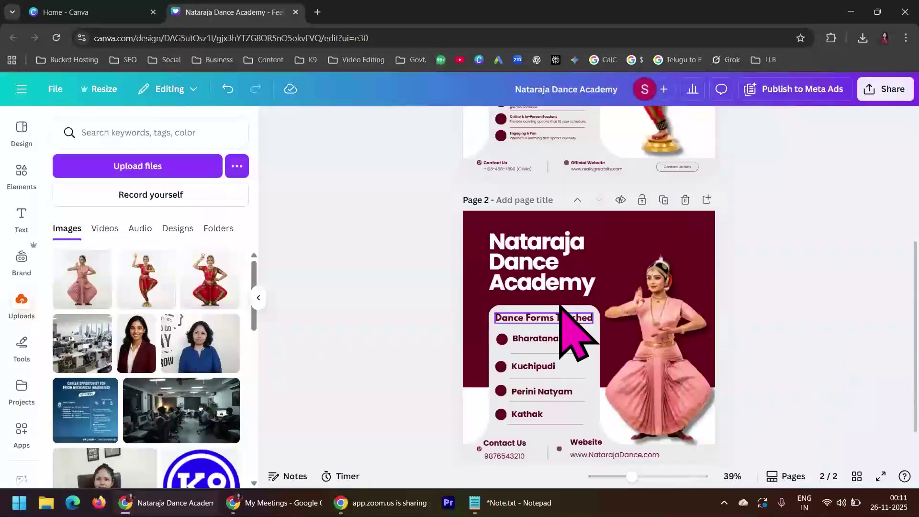
scroll(766, 306, "up", 5)
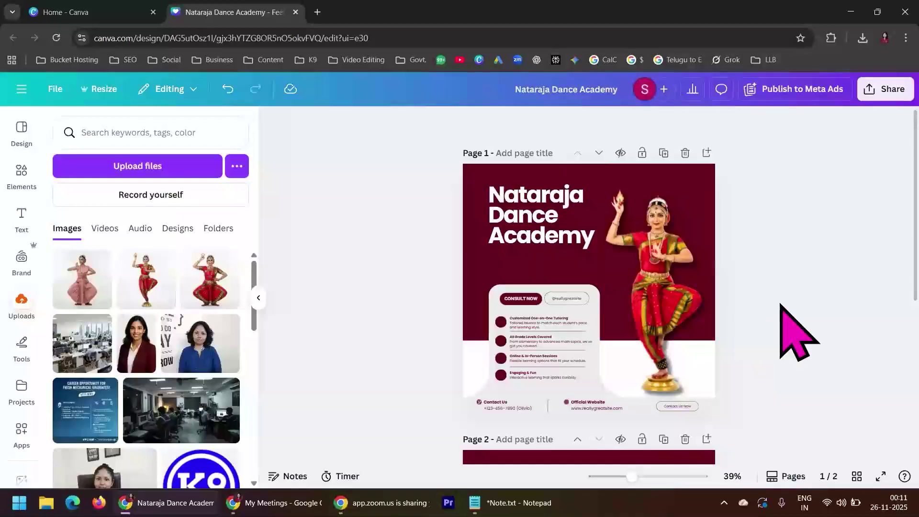
scroll(779, 305, "down", 6)
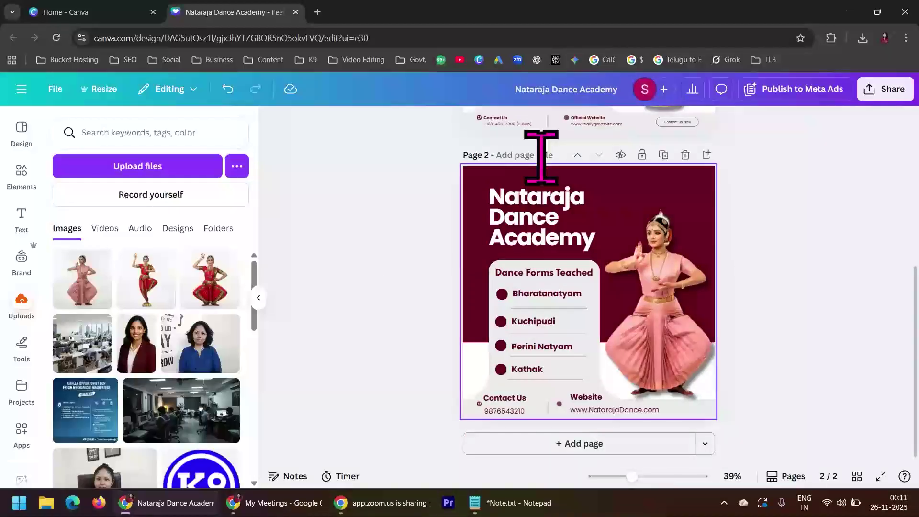
left_click(663, 154)
Delete the pink-costumed dancer image from page 2.
scroll(789, 306, "up", 5)
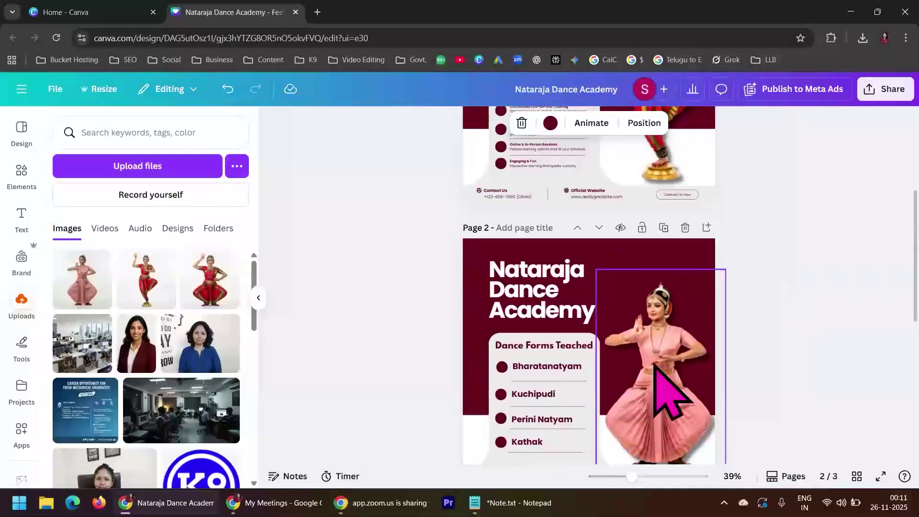
left_click(662, 378)
key("Delete")
scroll(823, 325, "up", 3)
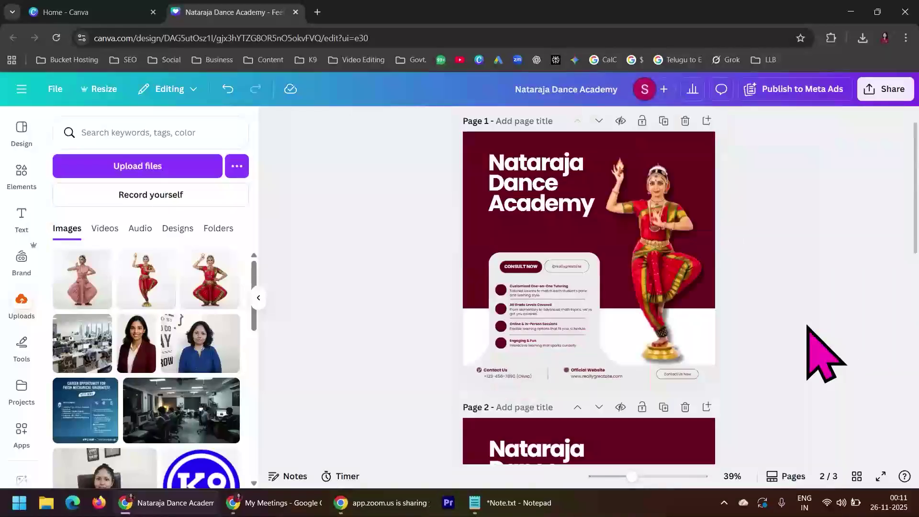
Copy the red-costumed dancer image from page 1 onto page 2.
left_click(679, 254)
key("ctrl+c")
scroll(780, 278, "down", 5)
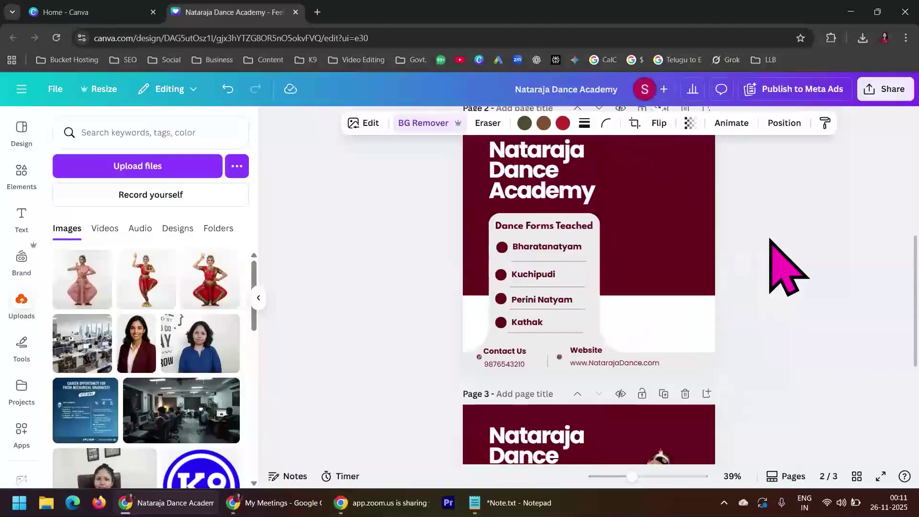
key("ctrl+v")
left_click(814, 277)
Delete the original page 1 that still carries the template text, and review the two remaining ads.
scroll(814, 277, "up", 5)
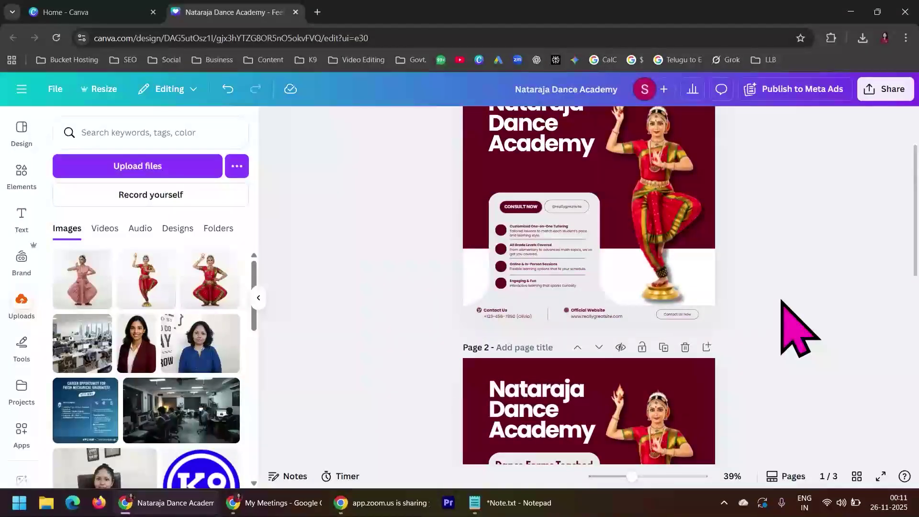
scroll(765, 292, "up", 2)
left_click(685, 152)
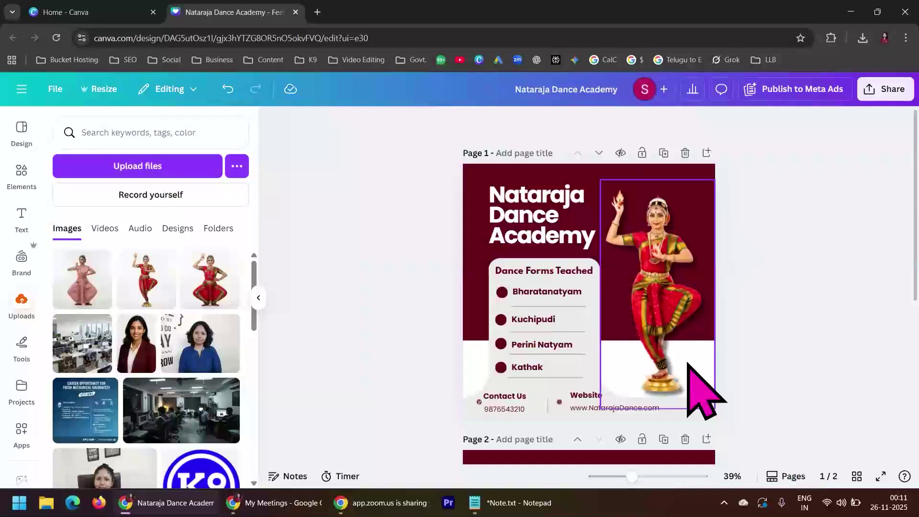
scroll(827, 303, "down", 5)
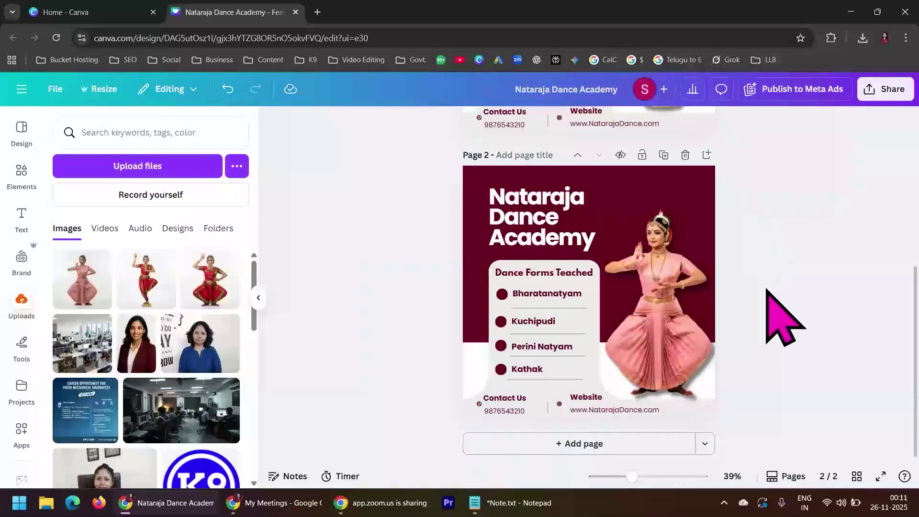
scroll(767, 289, "up", 5)
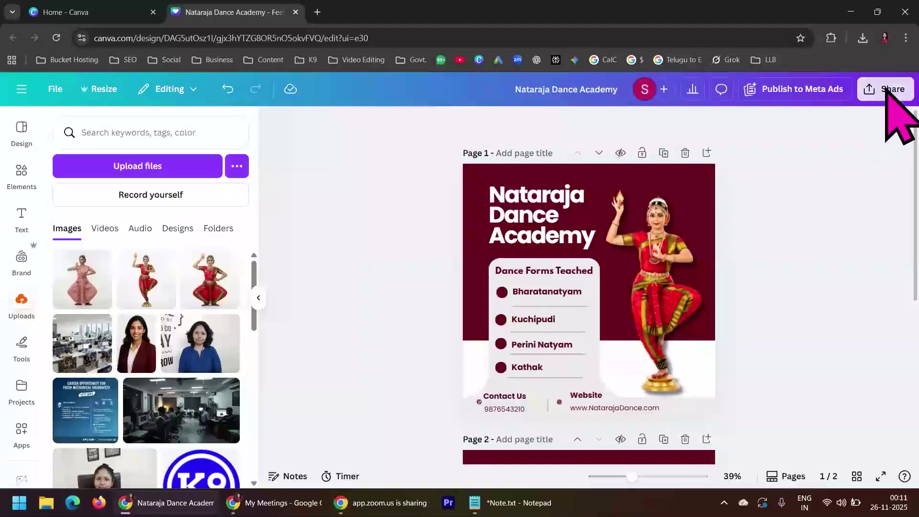
Download pages 1–2 of the design as PNG files at 1,080 × 1,080 px.
left_click(888, 89)
left_click(699, 340)
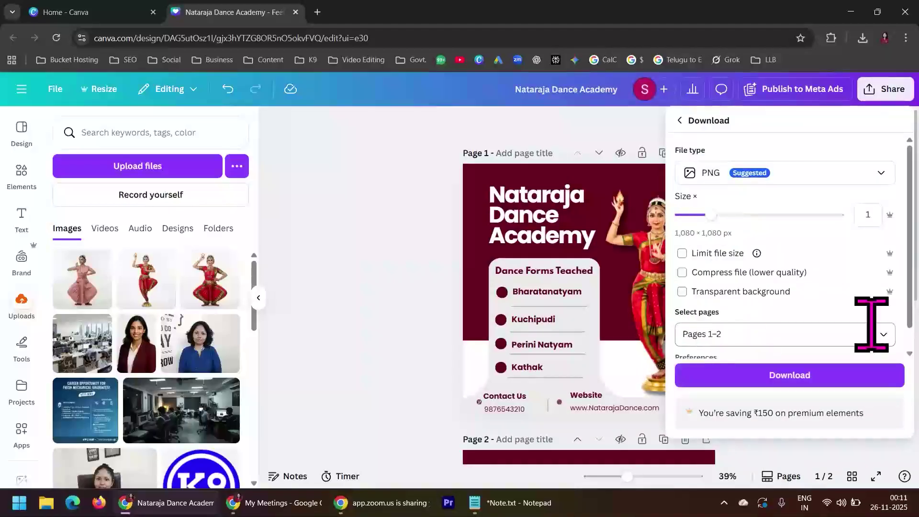
left_click(892, 337)
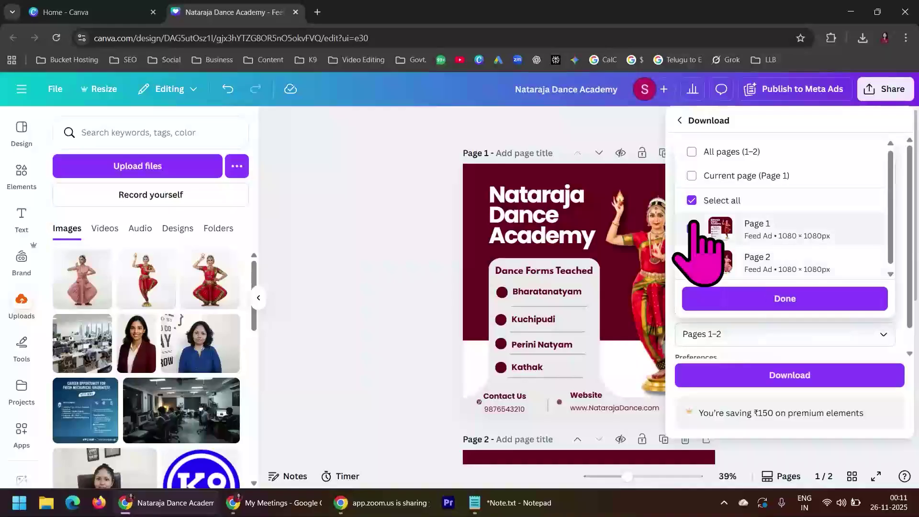
left_click(785, 299)
left_click(824, 376)
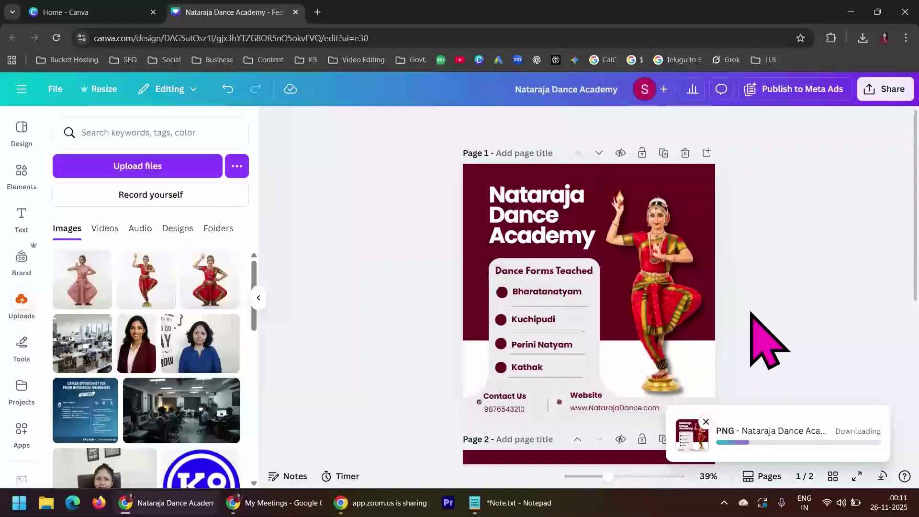
scroll(750, 312, "down", 5)
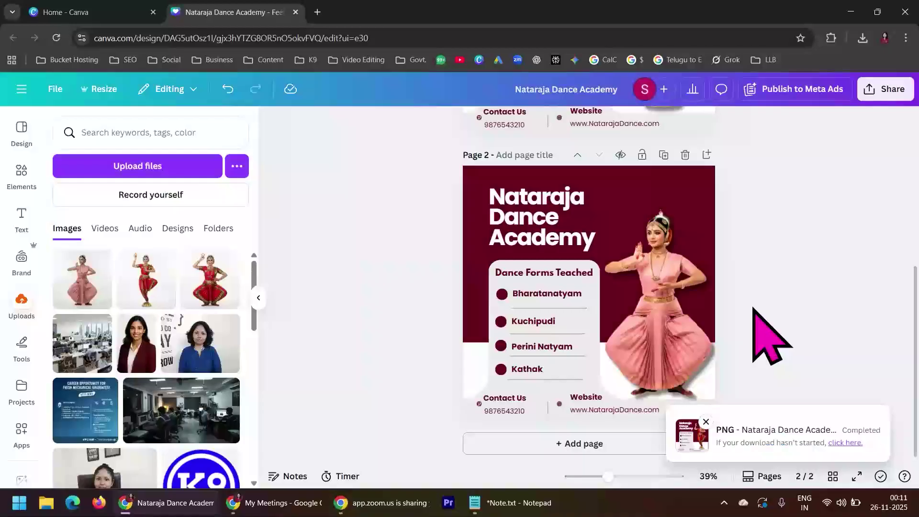
In File Explorer, copy both PNGs from the downloaded Nataraja Dance Academy archive into Downloads, replacing the files with the same names.
left_click(45, 507)
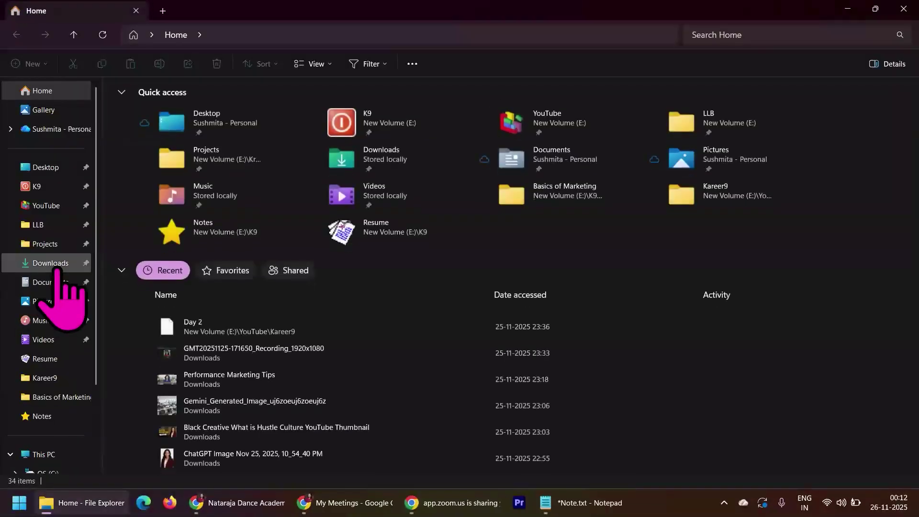
left_click(53, 263)
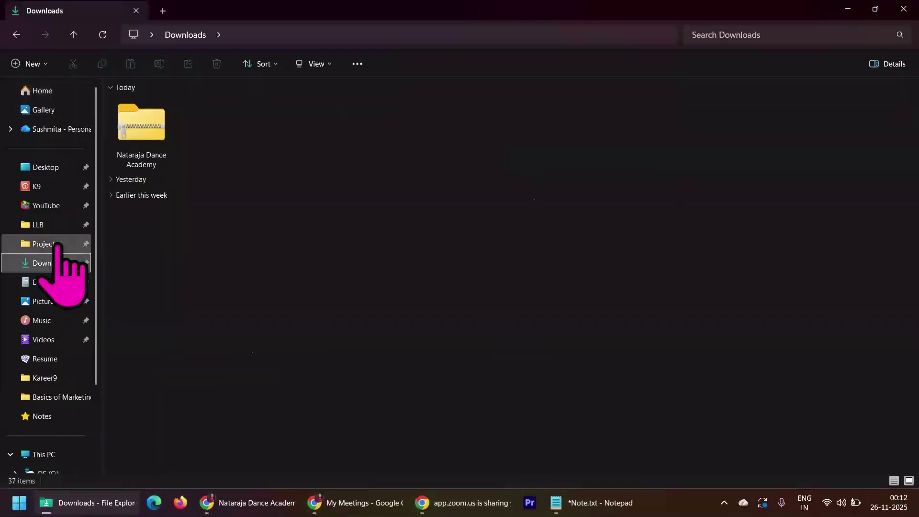
double_click(155, 141)
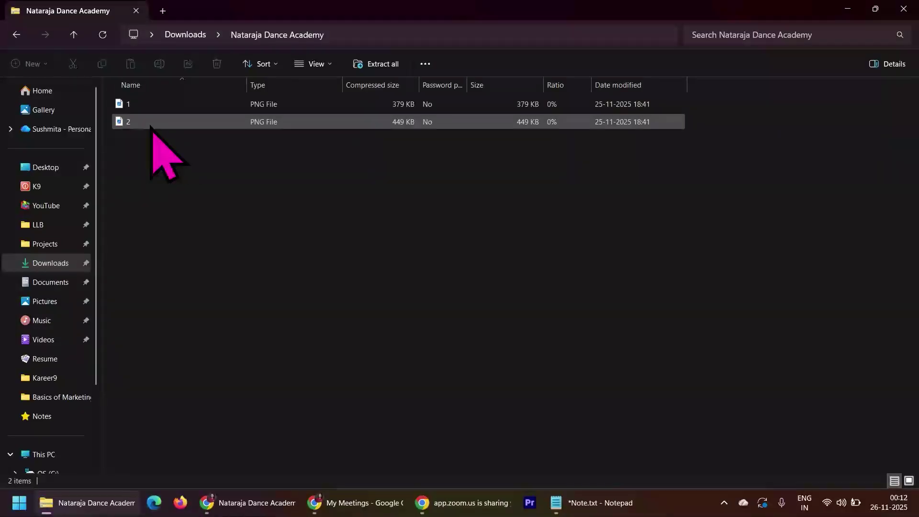
key("ctrl+a")
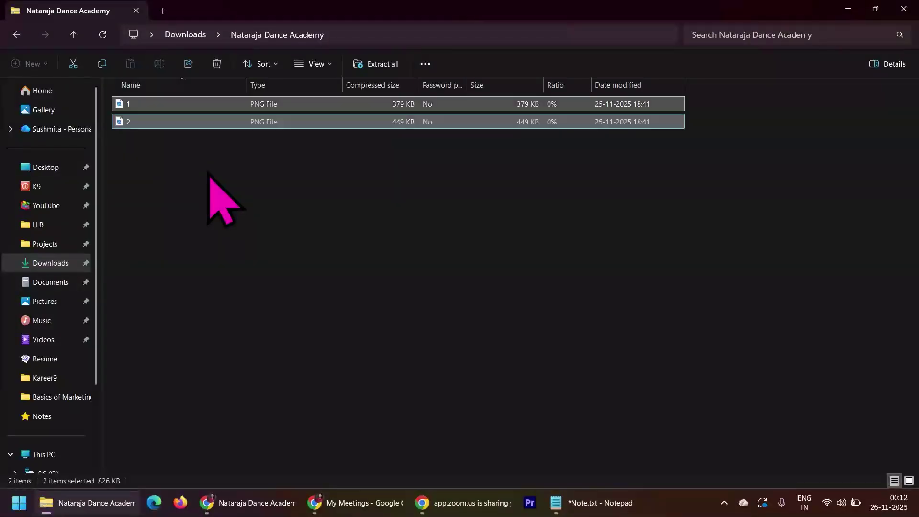
left_click(17, 34)
key("ctrl+v")
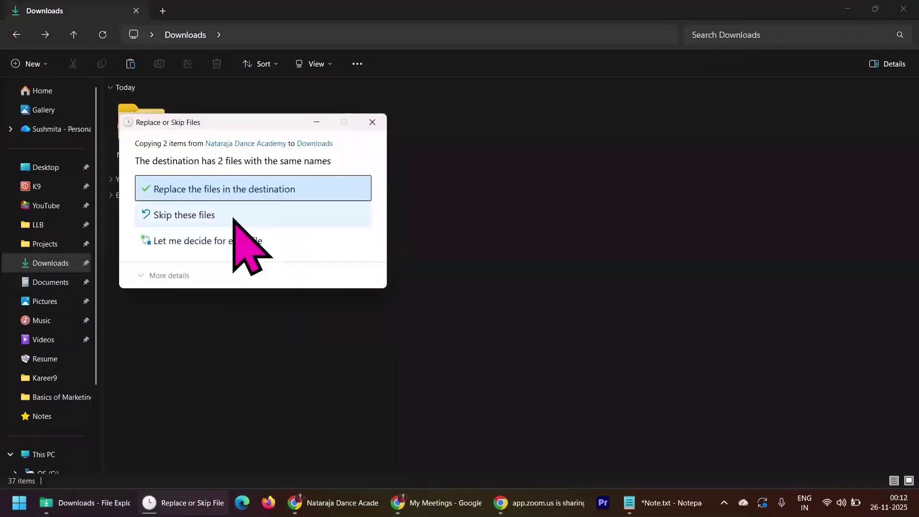
left_click(268, 195)
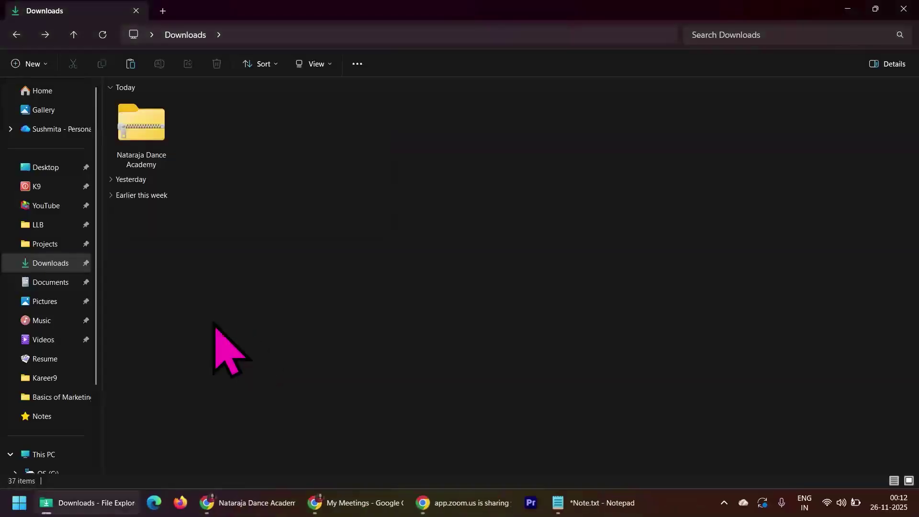
Copy PNG files 1 and 2 from the Nataraja Dance Academy archive to the desktop.
double_click(151, 127)
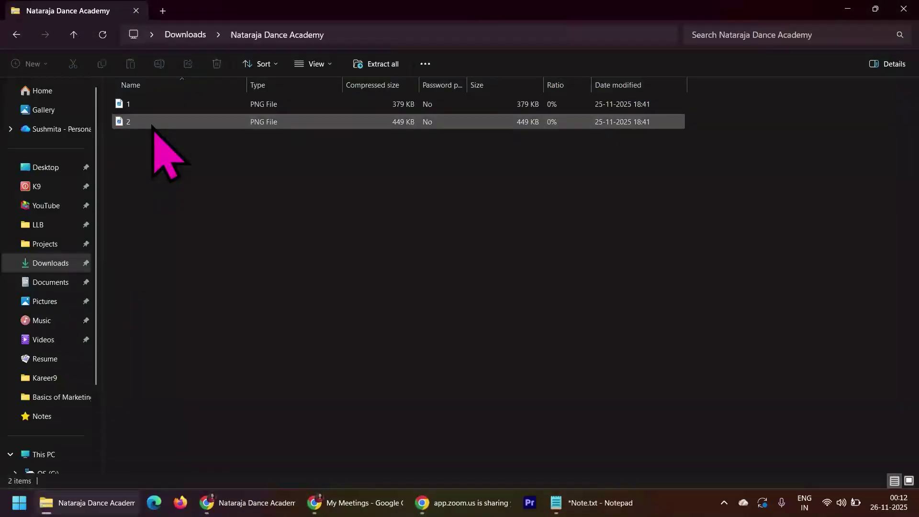
key("ctrl+a")
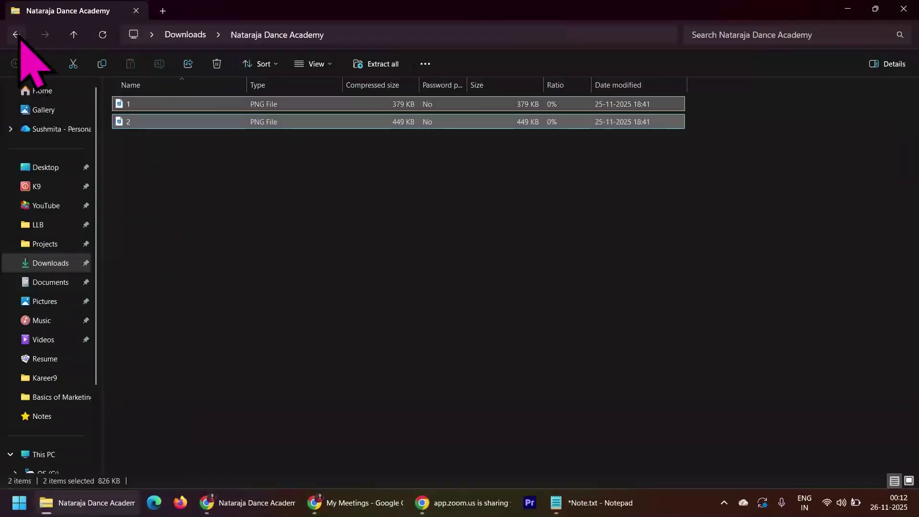
key("super+d")
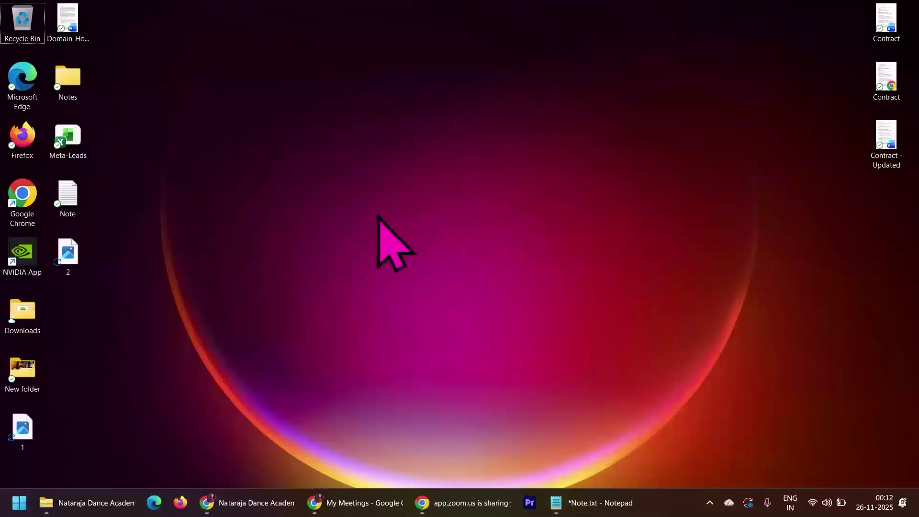
Open 1.png from the desktop in a maximized image viewer, compare it with 2.png, and close the viewer.
double_click(22, 428)
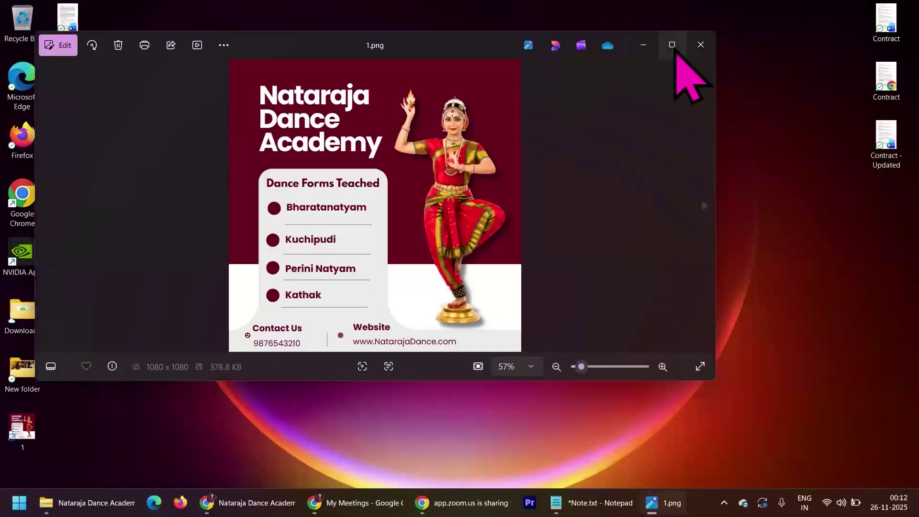
left_click(672, 46)
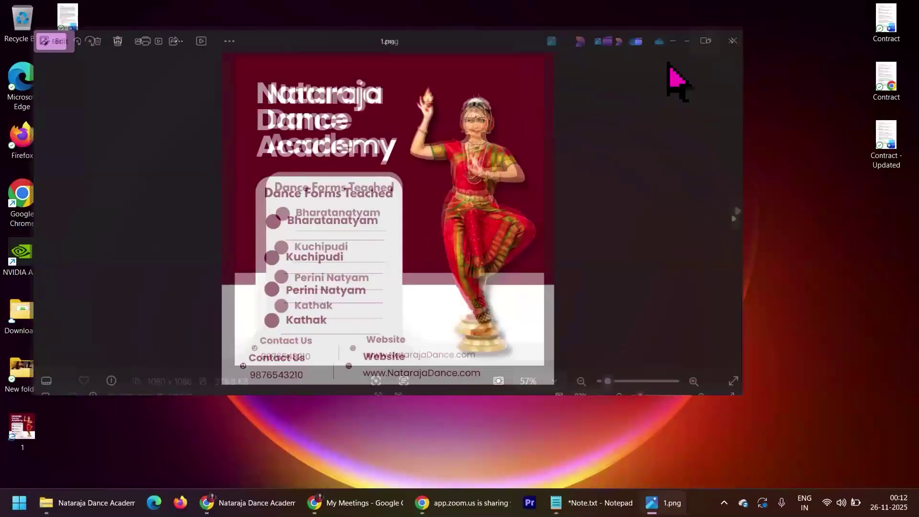
left_click(907, 248)
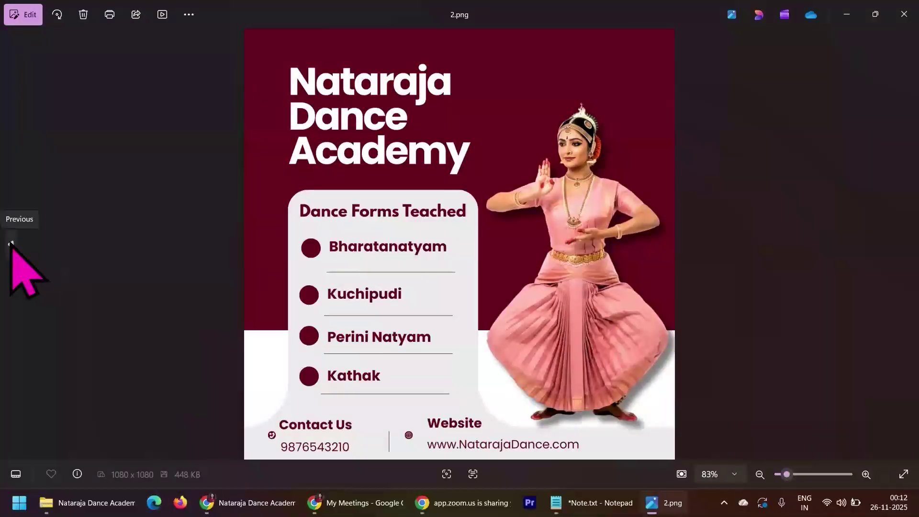
left_click(10, 244)
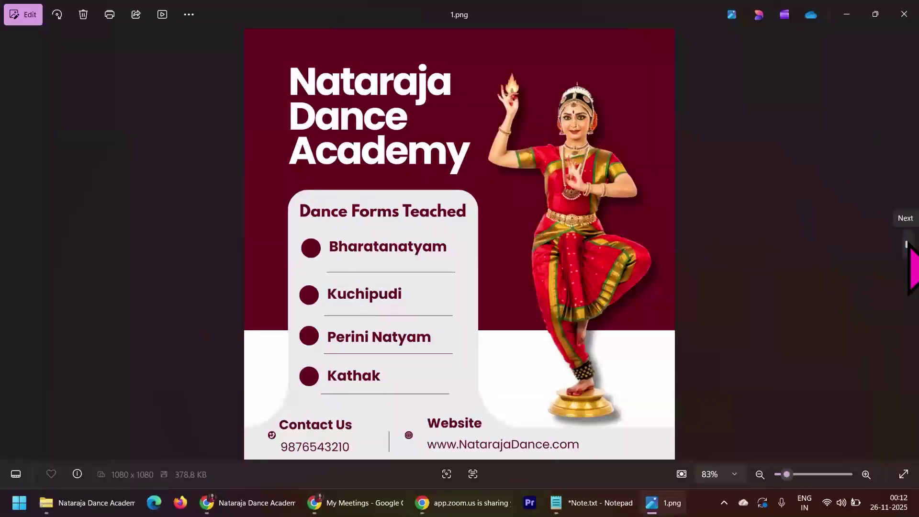
left_click(908, 244)
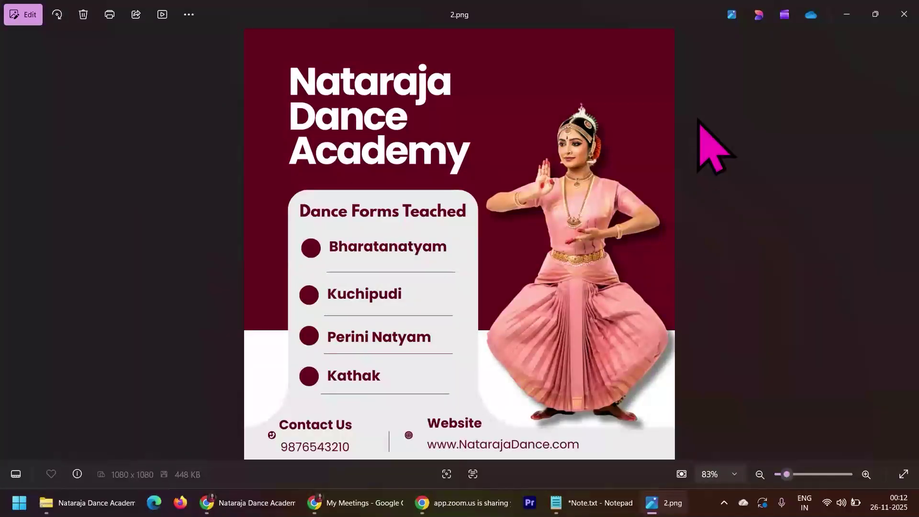
left_click(904, 12)
Switch back to the Canva design, review both ads, and add a new page after page 2.
left_click(261, 503)
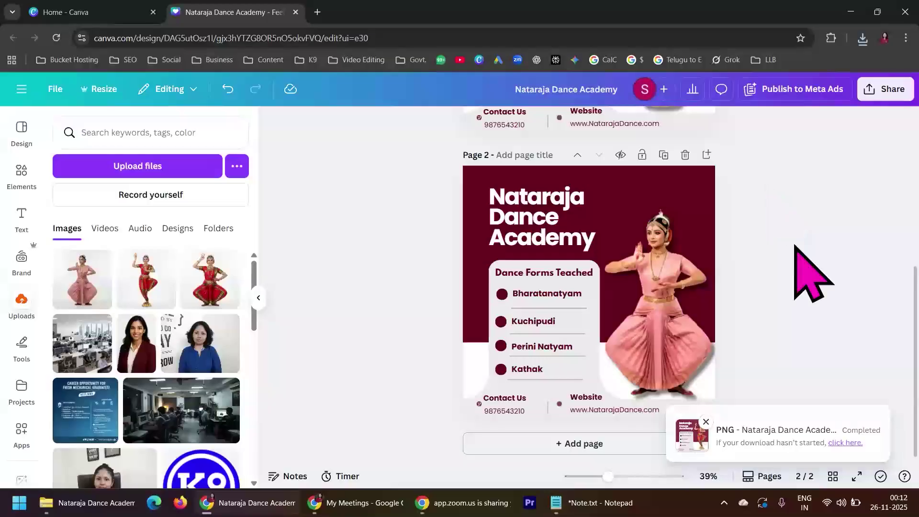
scroll(810, 292, "up", 5)
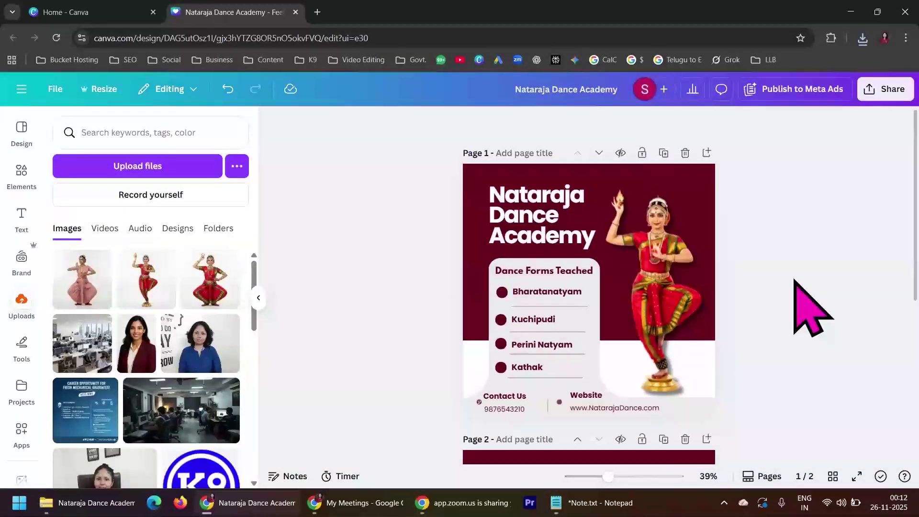
scroll(808, 308, "down", 5)
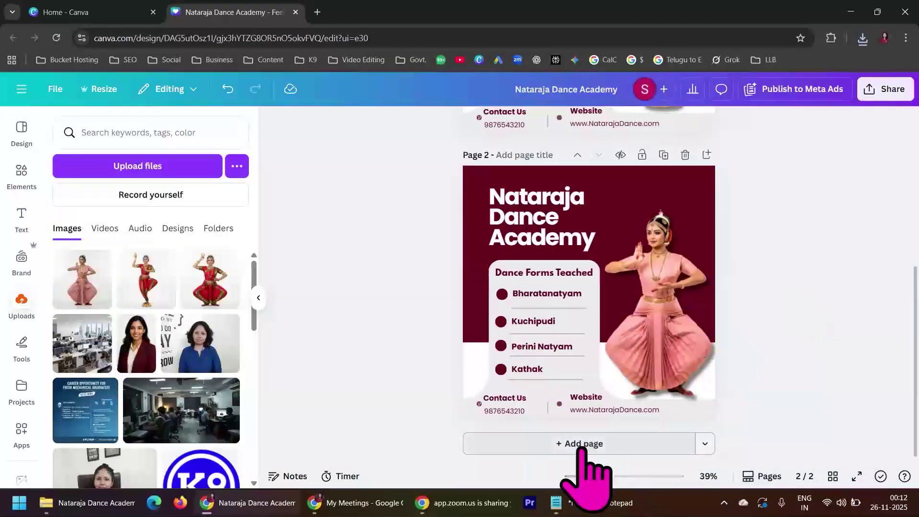
left_click(580, 444)
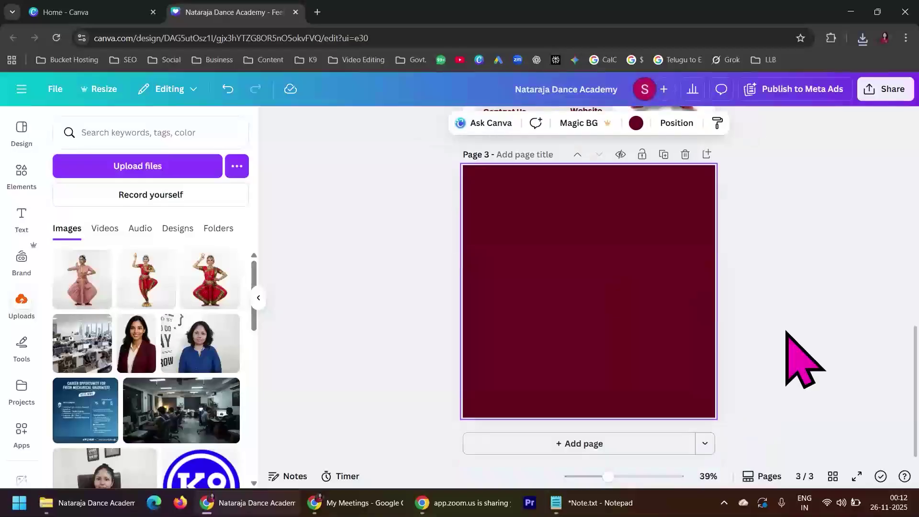
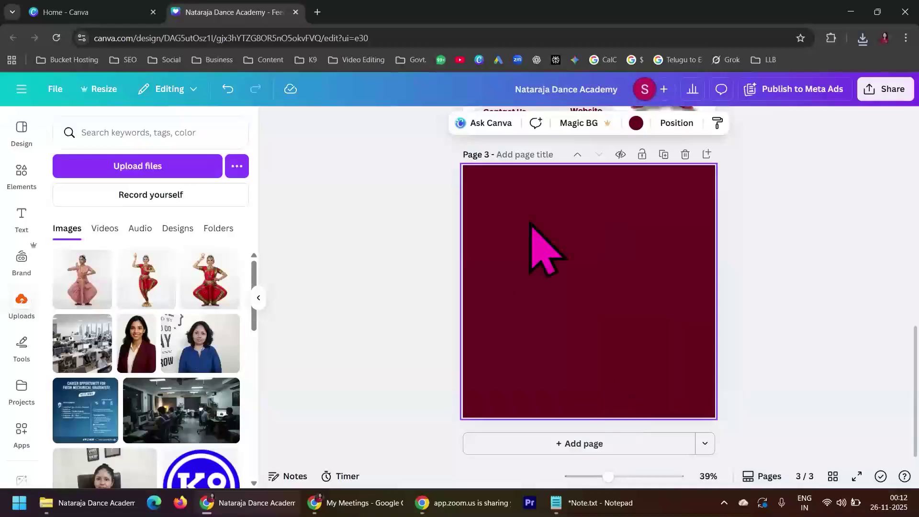
Set page 3's background to the default black-to-blue gradient.
left_click(635, 123)
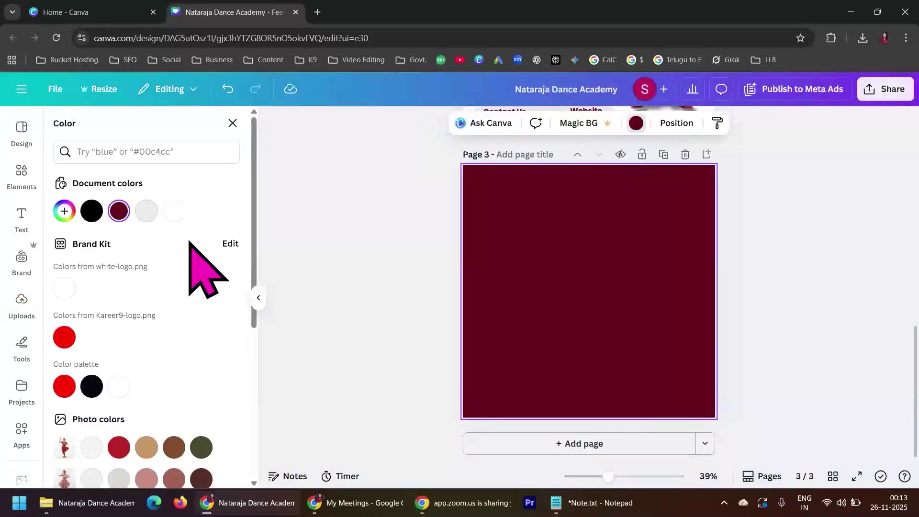
scroll(191, 373, "down", 5)
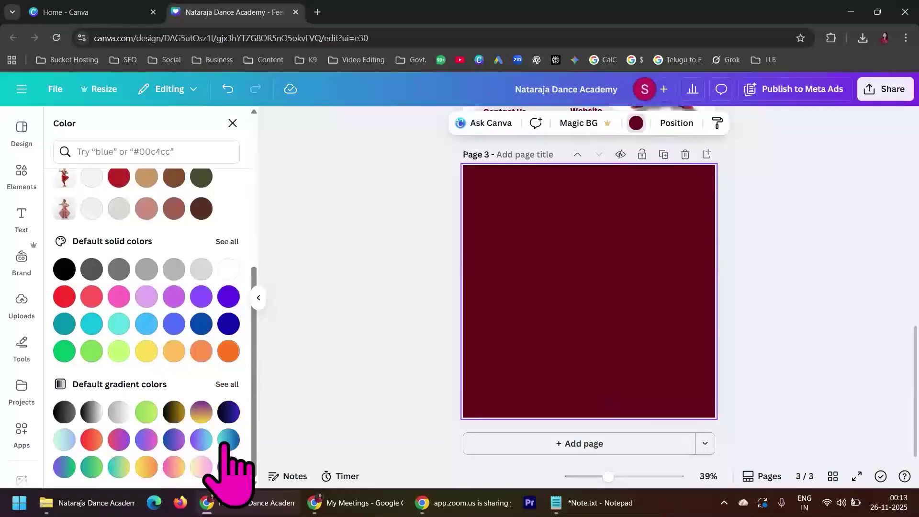
left_click(228, 412)
left_click(792, 296)
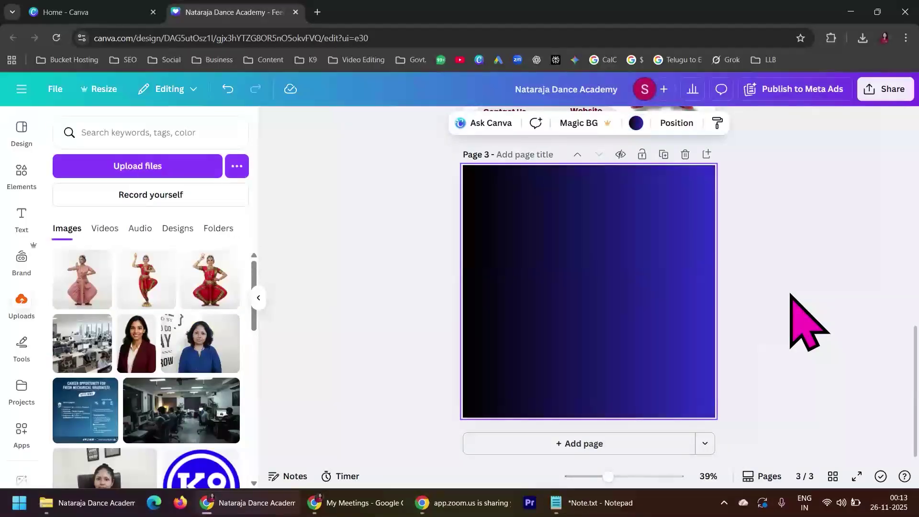
Copy the pink-costumed dancer image from page 2 onto the gradient page 3.
scroll(792, 321, "up", 10)
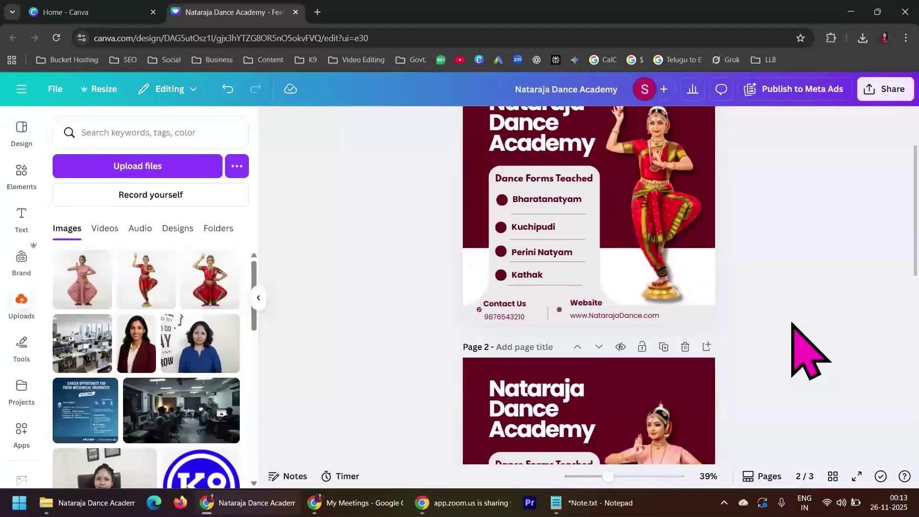
scroll(806, 352, "down", 5)
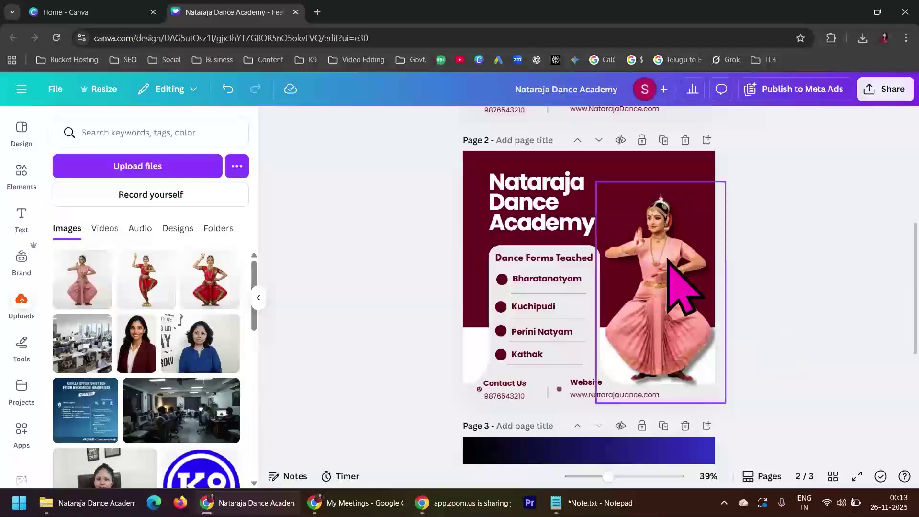
left_click(682, 314)
key("ctrl+c")
scroll(785, 344, "down", 5)
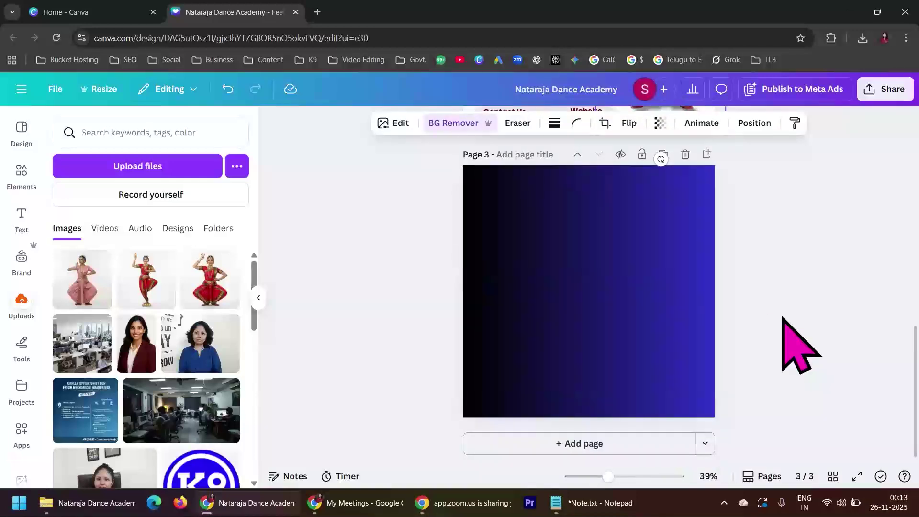
key("ctrl+v")
left_click(793, 300)
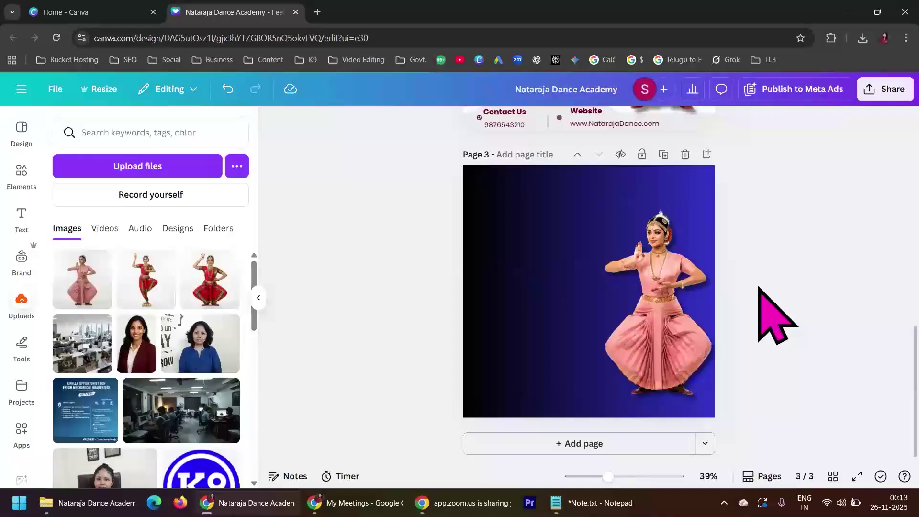
Add the neon "creating MAGIC" text combination to page 3 and position it in the upper-left area of the design.
left_click(22, 216)
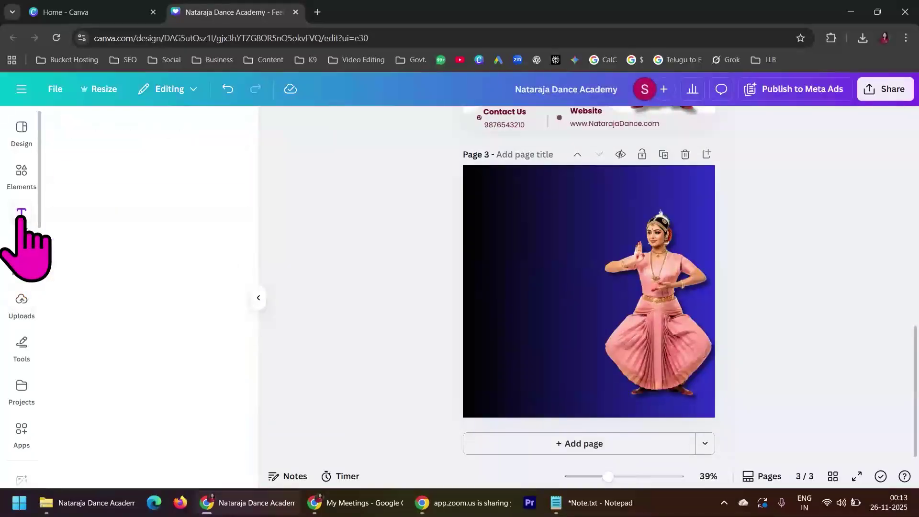
scroll(190, 379, "down", 10)
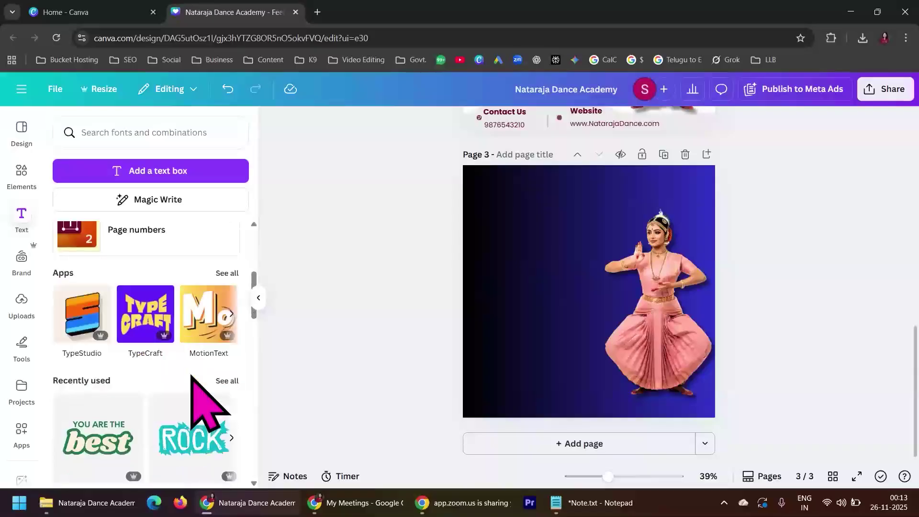
scroll(197, 373, "down", 3)
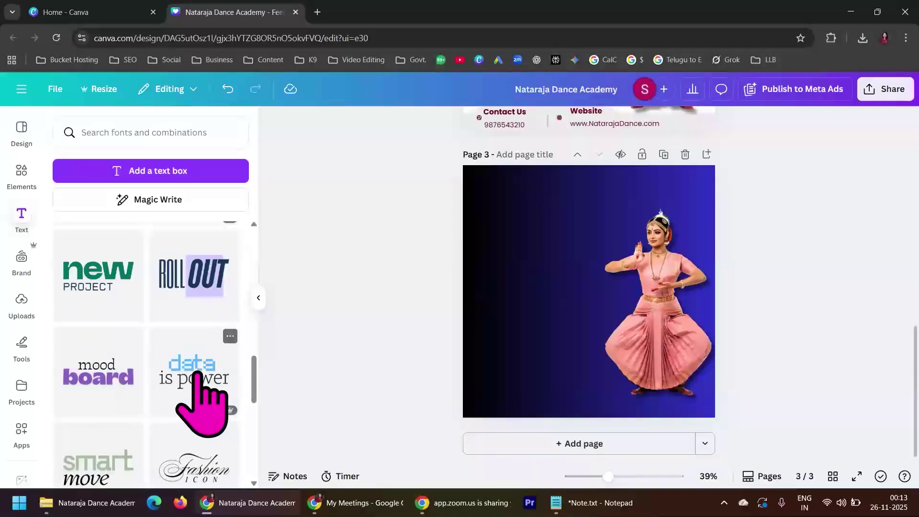
scroll(198, 373, "down", 8)
scroll(197, 373, "down", 10)
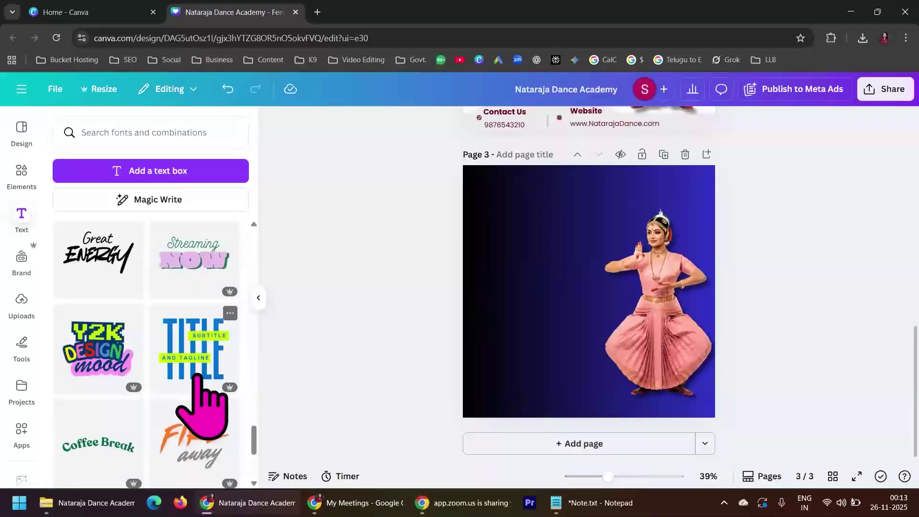
scroll(201, 407, "down", 8)
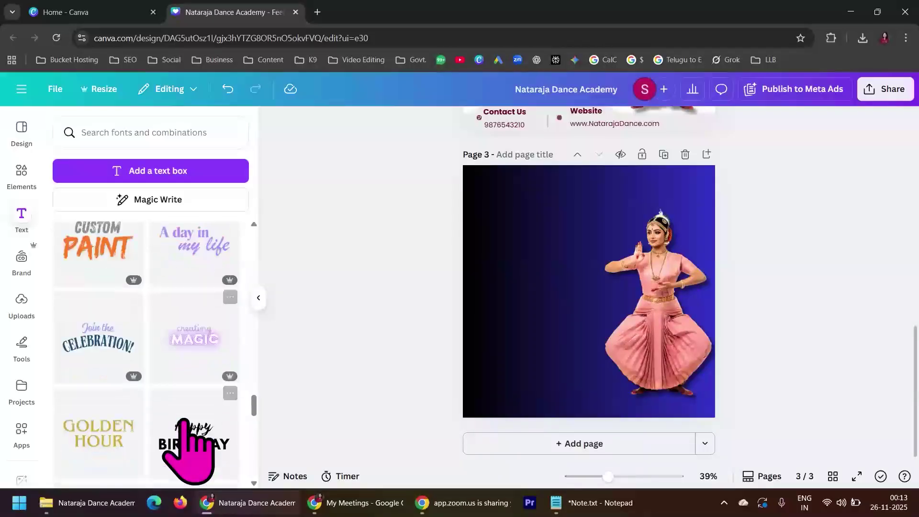
left_click(196, 340)
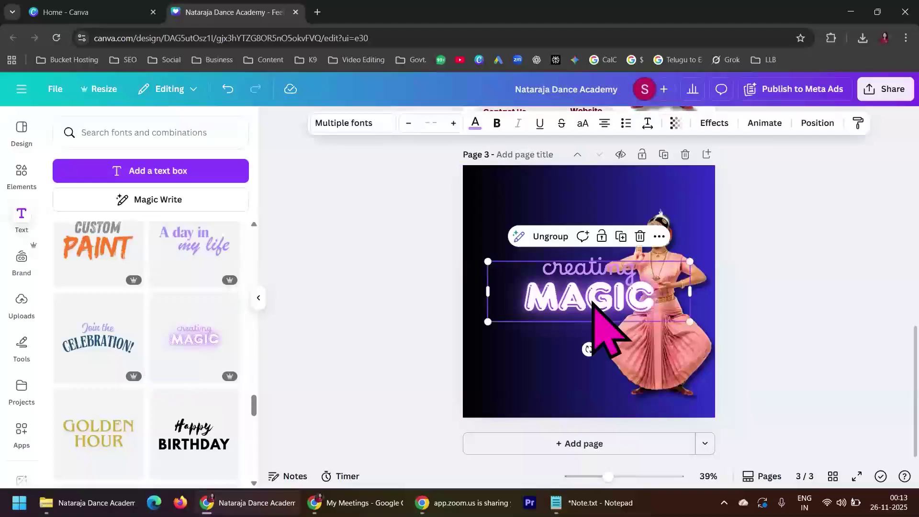
left_click_drag(589, 294, 555, 235)
left_click(816, 291)
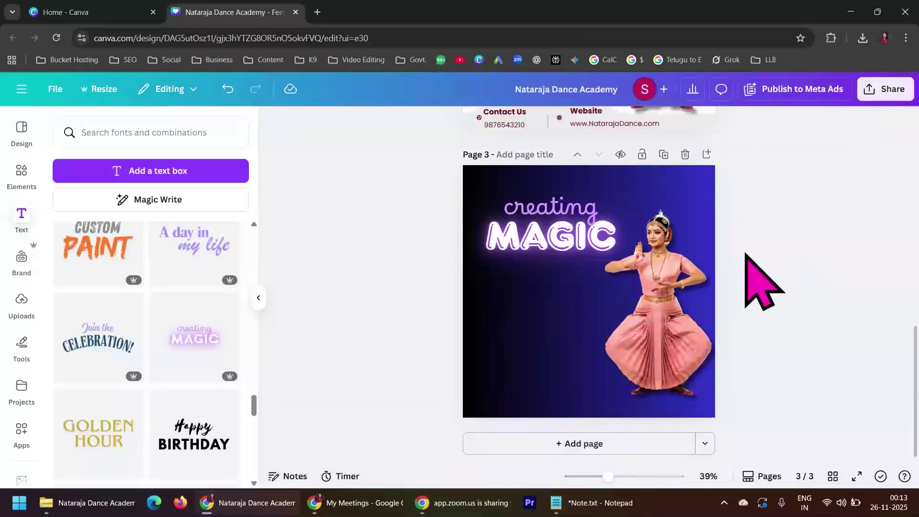
Shrink the "creating MAGIC" text and place it in the dark area beside the dancer's head.
left_click(642, 258)
left_click_drag(652, 262, 553, 240)
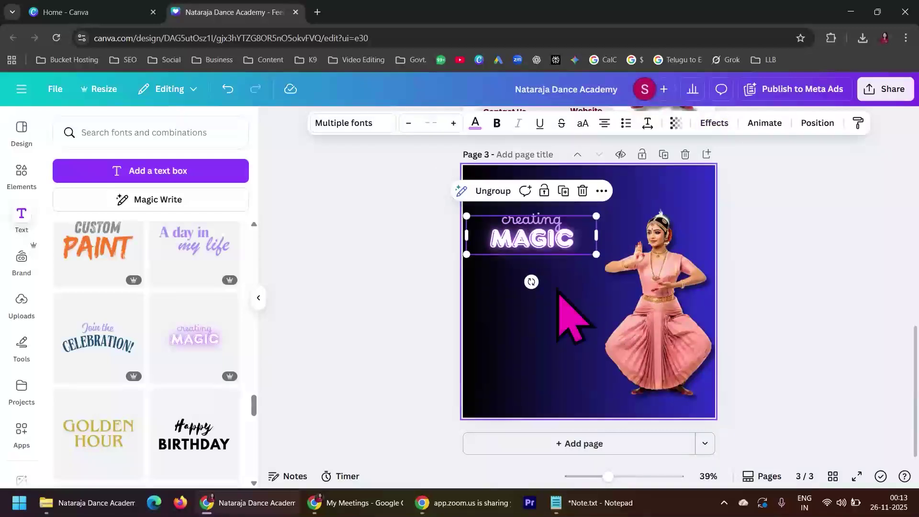
left_click(812, 323)
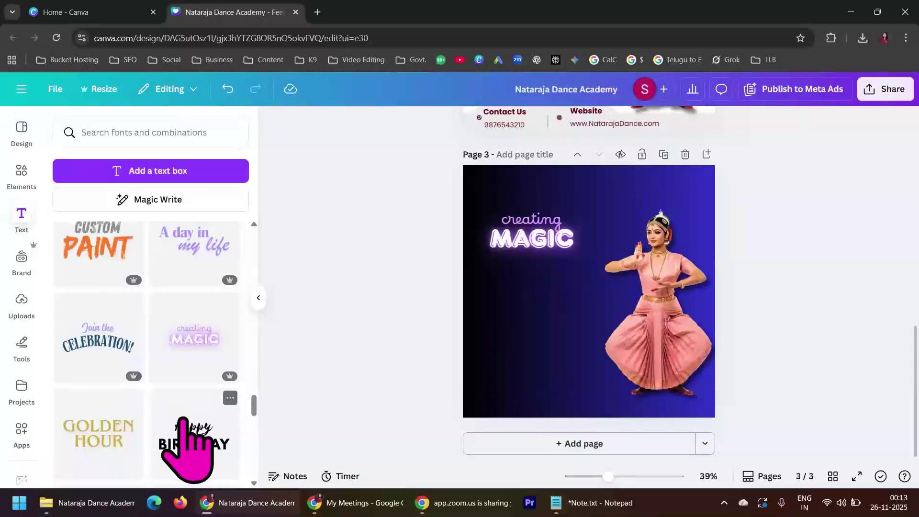
Browse the text combinations for a style that suits the academy name on the gradient page.
scroll(184, 430, "down", 1)
scroll(184, 419, "down", 5)
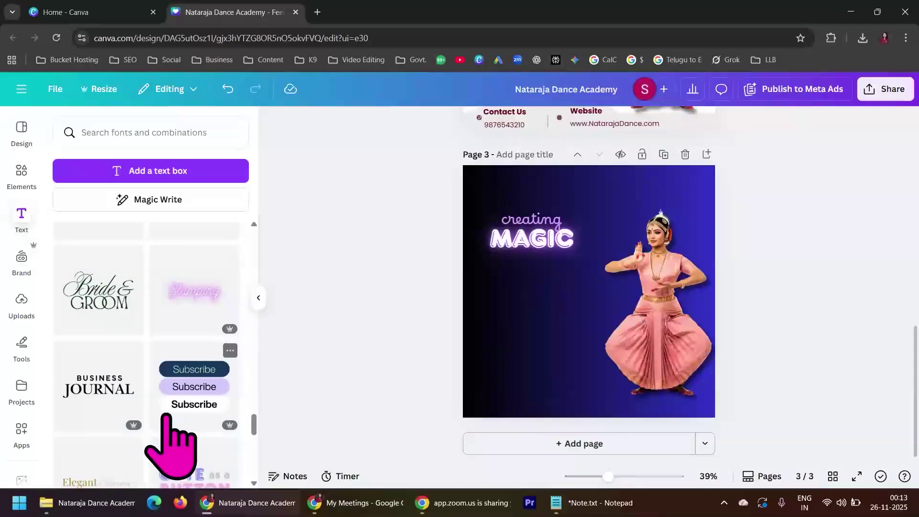
scroll(168, 421, "down", 6)
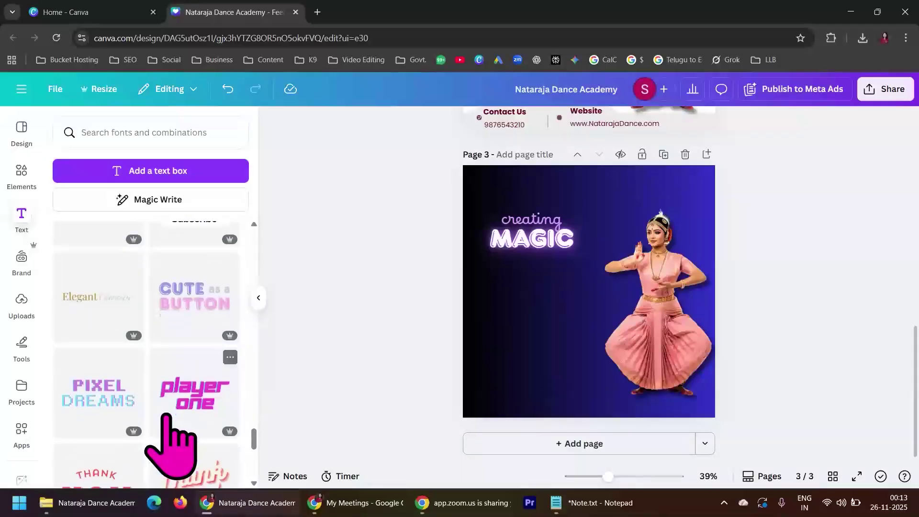
scroll(168, 423, "down", 4)
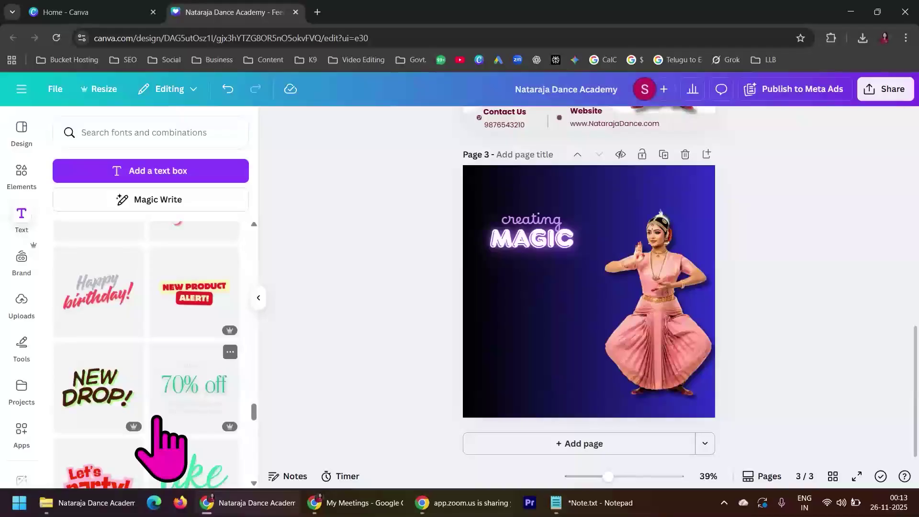
scroll(160, 421, "down", 3)
scroll(158, 419, "down", 3)
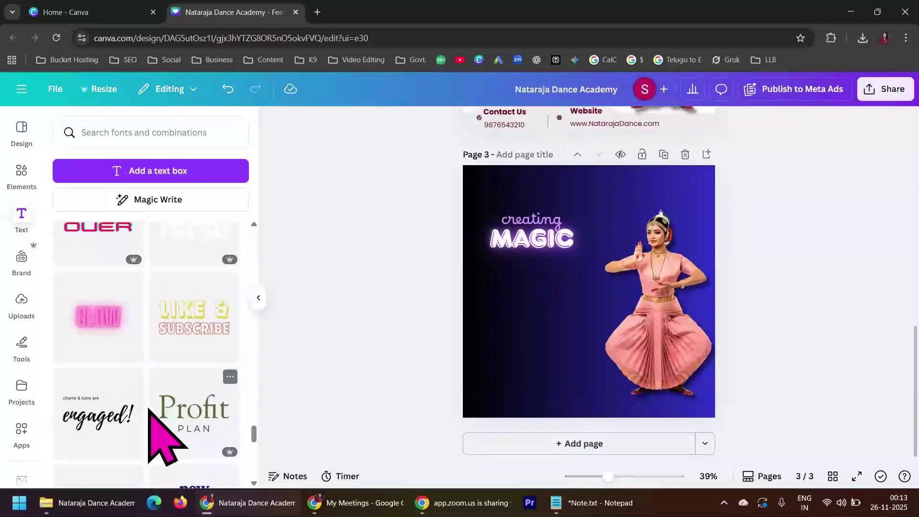
scroll(146, 395, "down", 2)
scroll(146, 394, "down", 2)
scroll(146, 395, "down", 2)
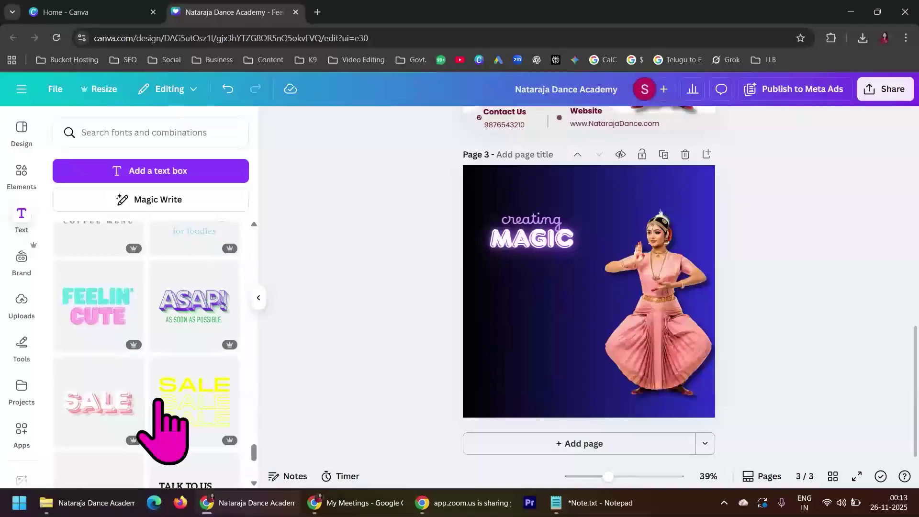
scroll(157, 402, "down", 3)
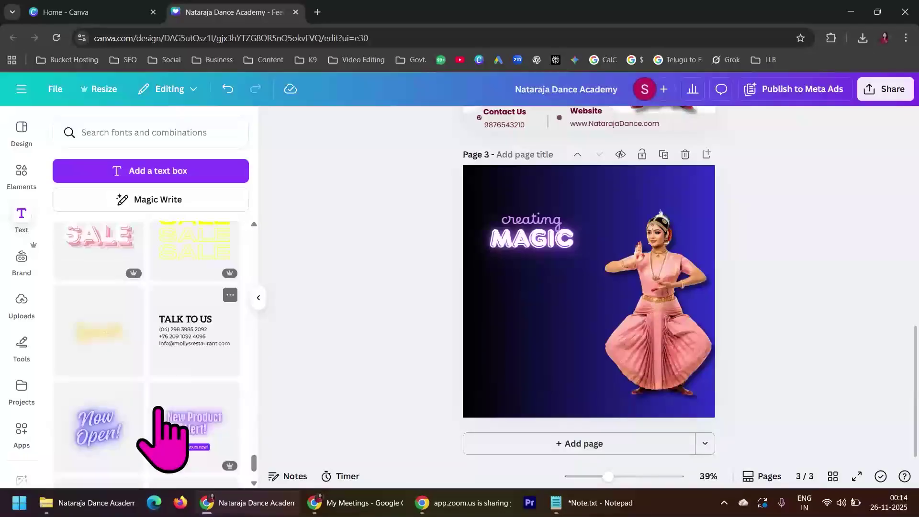
scroll(159, 411, "down", 2)
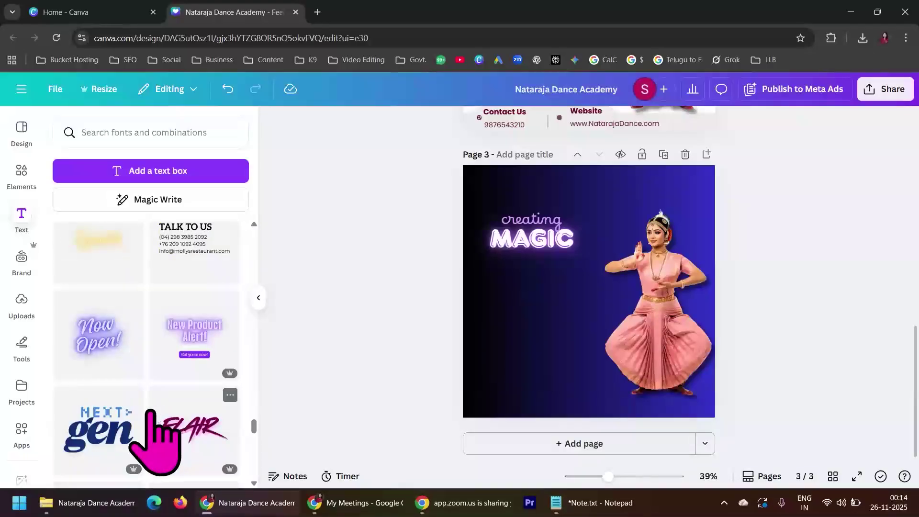
scroll(150, 413, "down", 3)
scroll(149, 413, "down", 3)
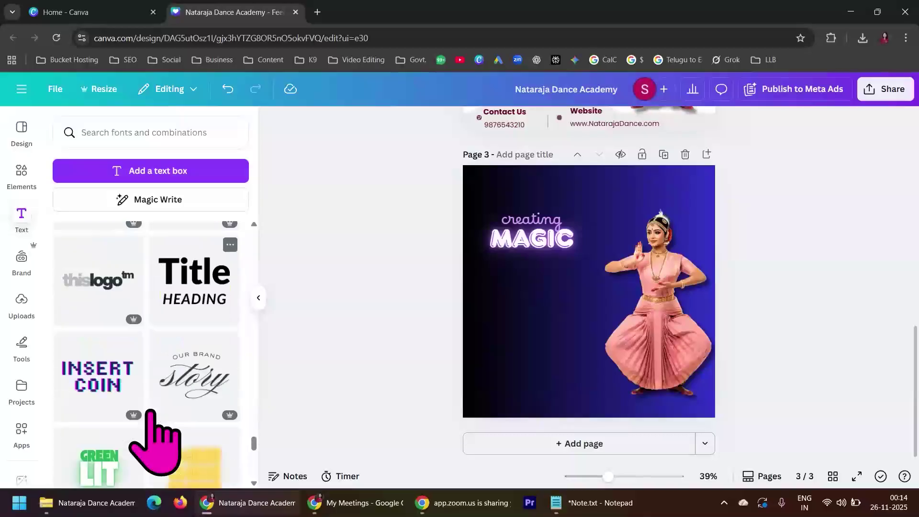
scroll(150, 412, "down", 4)
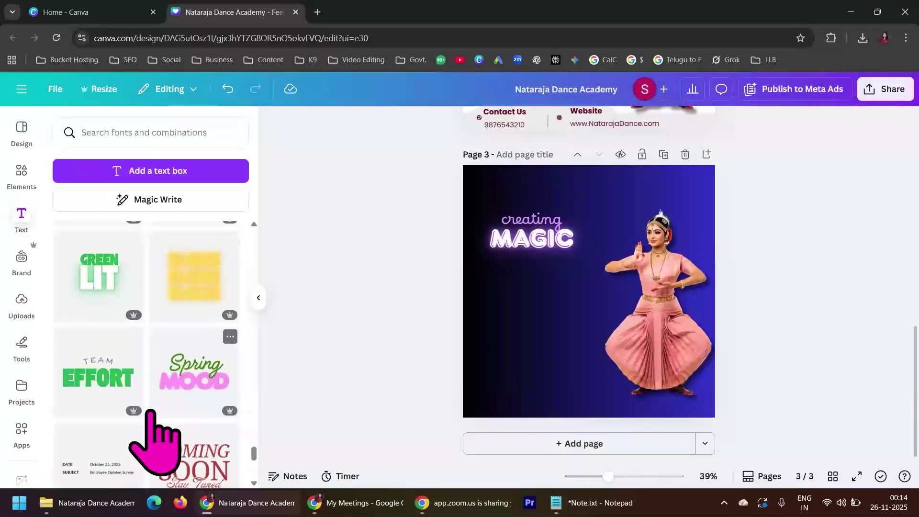
scroll(150, 413, "down", 6)
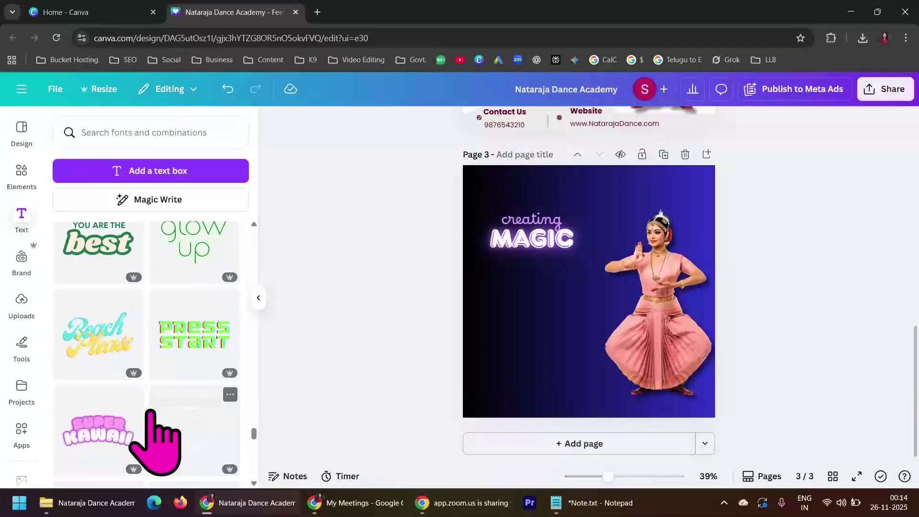
scroll(154, 433, "down", 2)
scroll(153, 433, "down", 2)
scroll(153, 433, "down", 7)
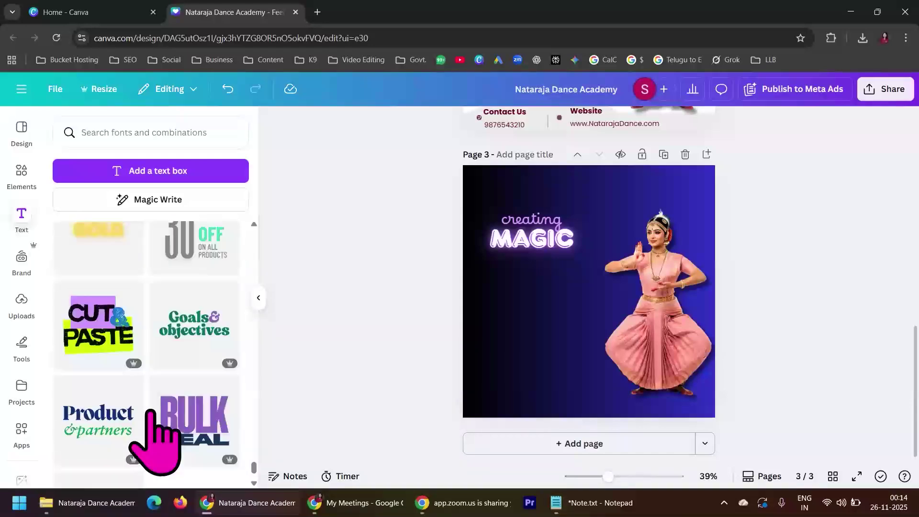
scroll(153, 433, "down", 4)
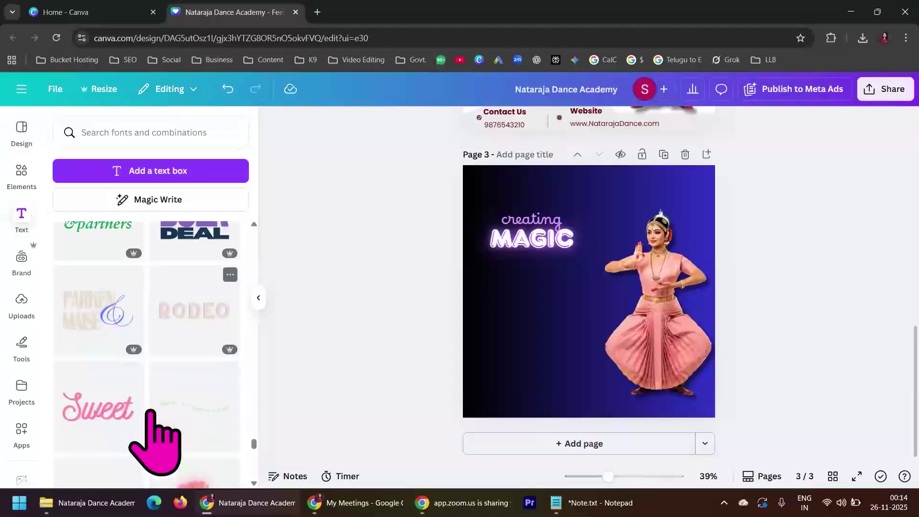
scroll(154, 433, "down", 4)
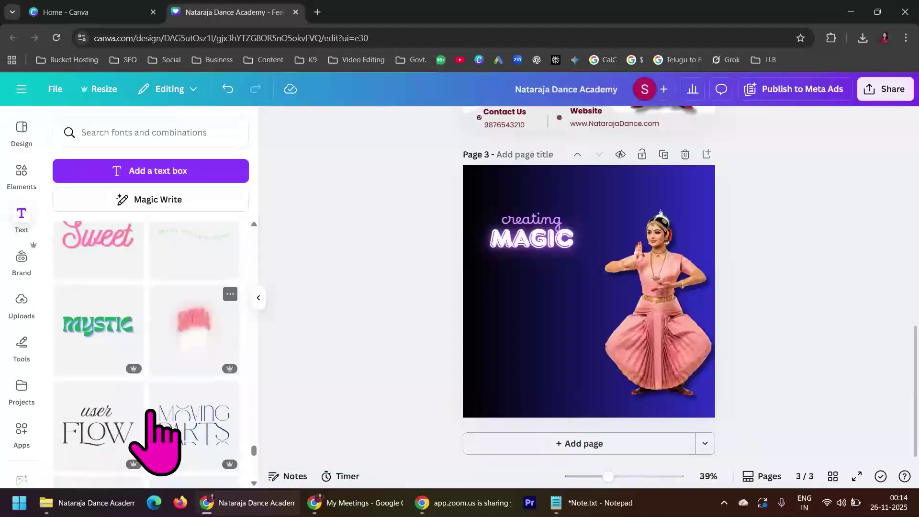
Try the "RODEO" text style on page 3, replacing its wording with "Nataraja Dance Academy" copied from Note.txt in Notepad.
scroll(154, 433, "up", 4)
left_click(194, 316)
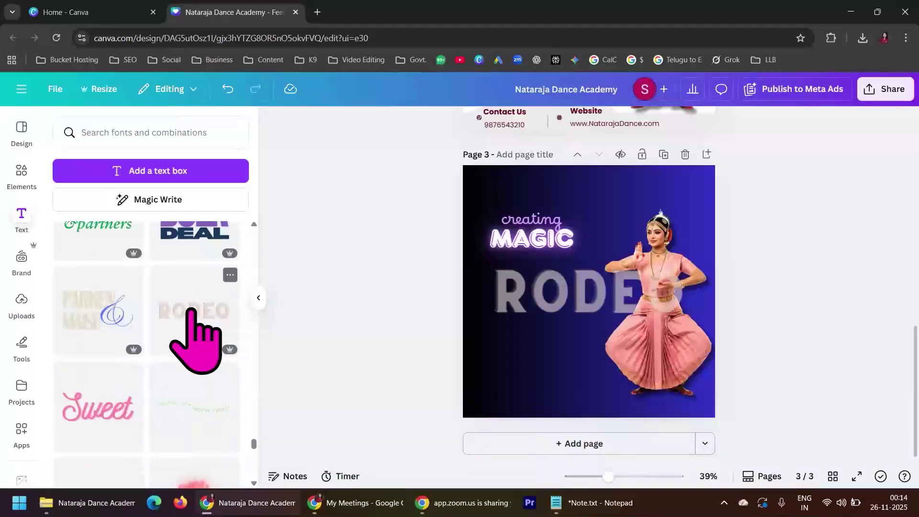
double_click(598, 290)
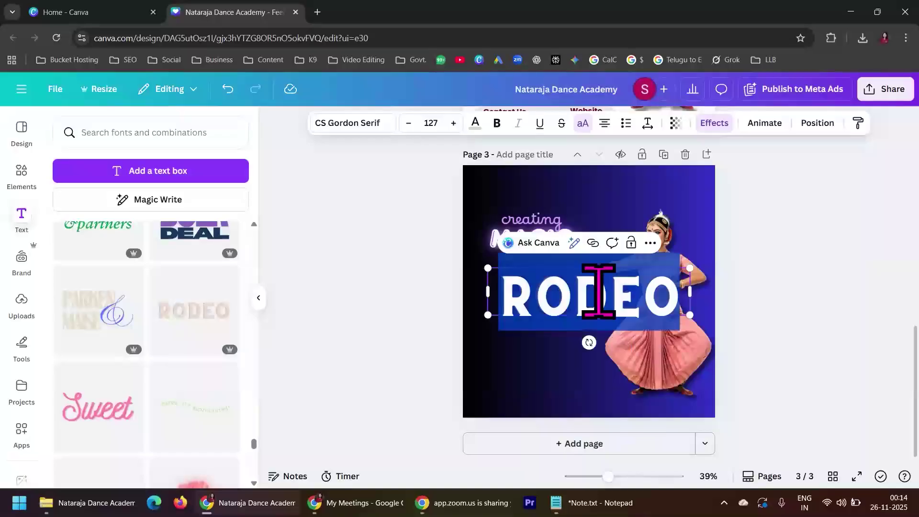
left_click(555, 503)
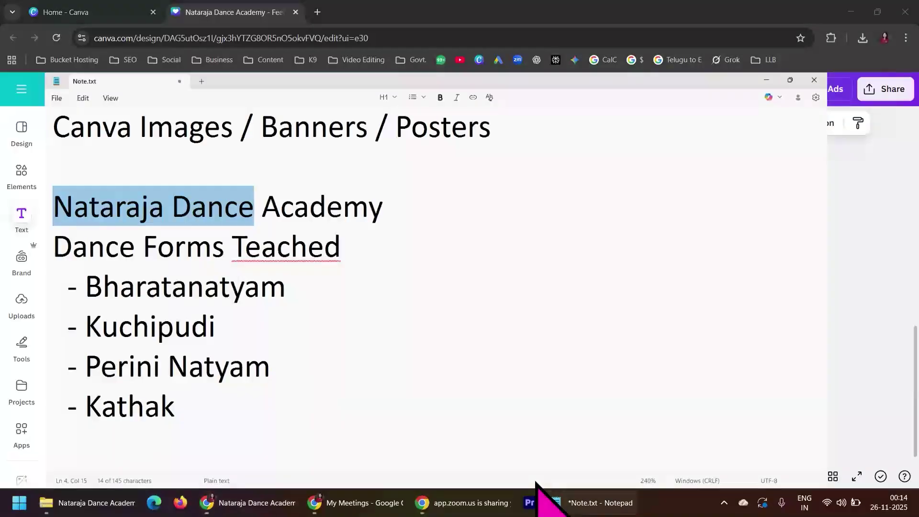
left_click(82, 158)
left_click_drag(17, 154, 397, 154)
key("ctrl+c")
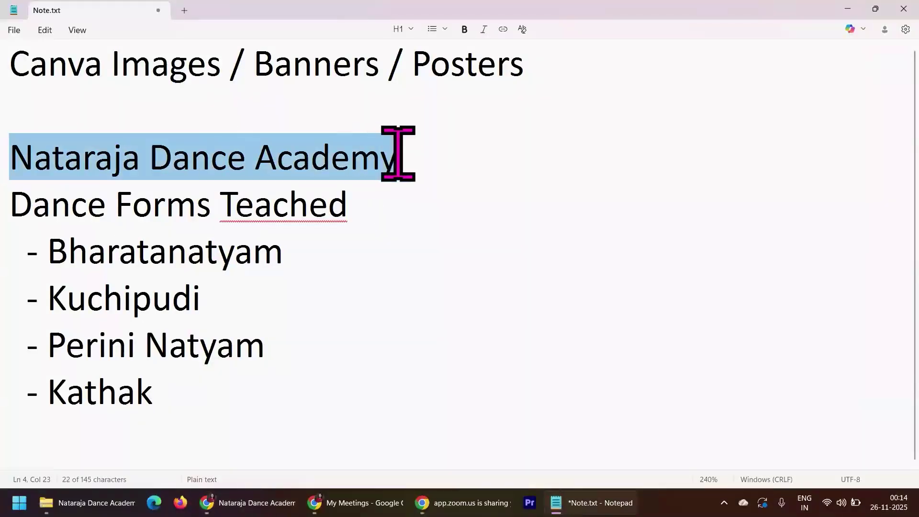
key("alt+Tab")
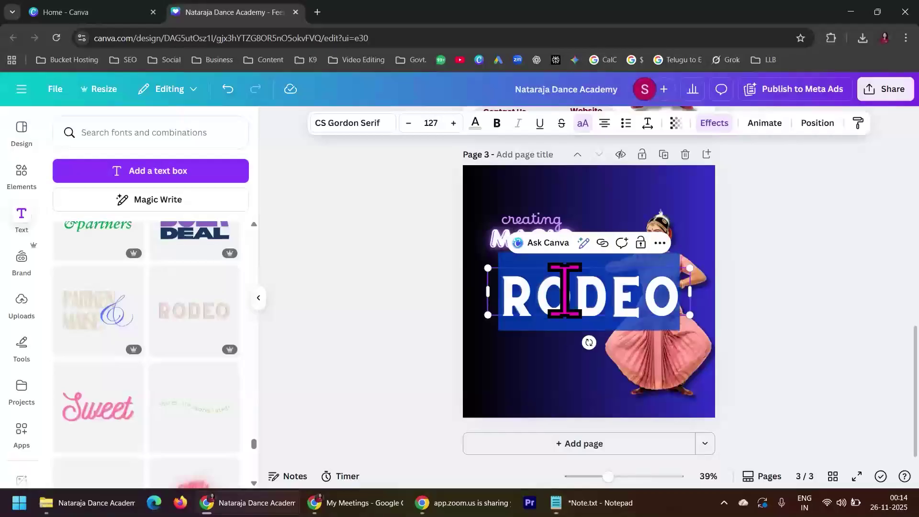
key("ctrl+v")
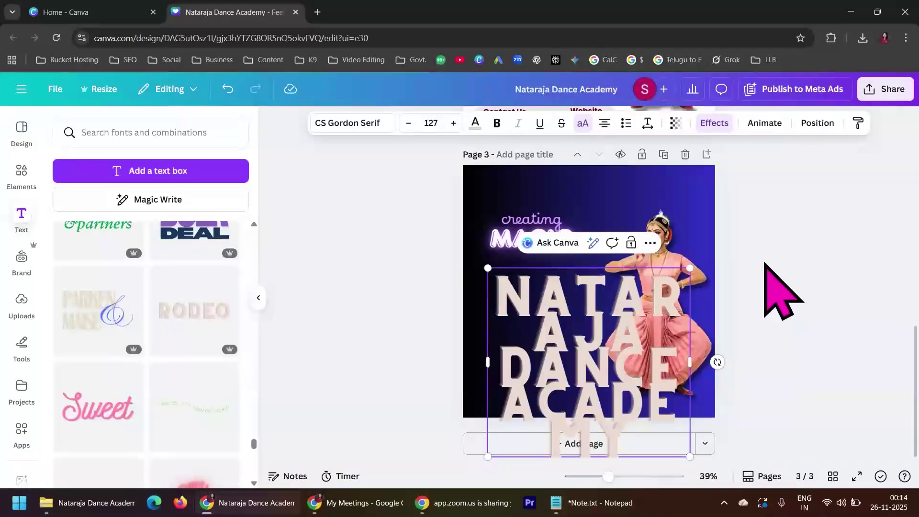
Delete the oversized "Nataraja Dance Academy" text from page 3.
left_click(766, 283)
left_click(595, 318)
key("Delete")
Add the yellow "DON'T FORGET TO SUBSCRIBE" text combination to page 3, placed below "creating MAGIC" and close to the left edge.
scroll(168, 386, "down", 7)
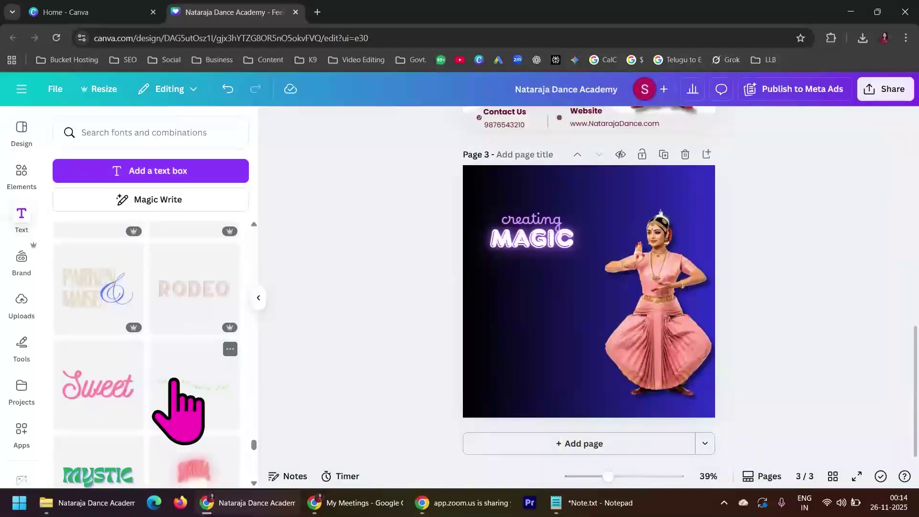
scroll(176, 381, "down", 4)
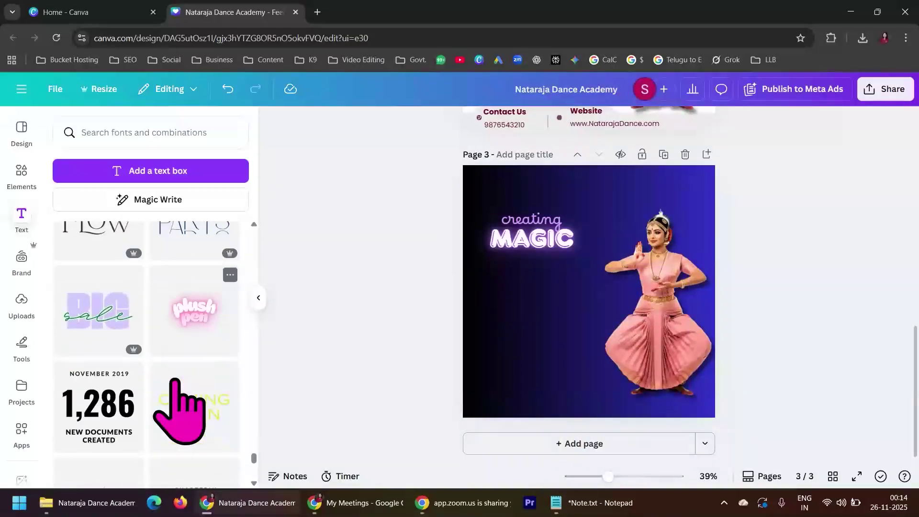
scroll(160, 412, "down", 6)
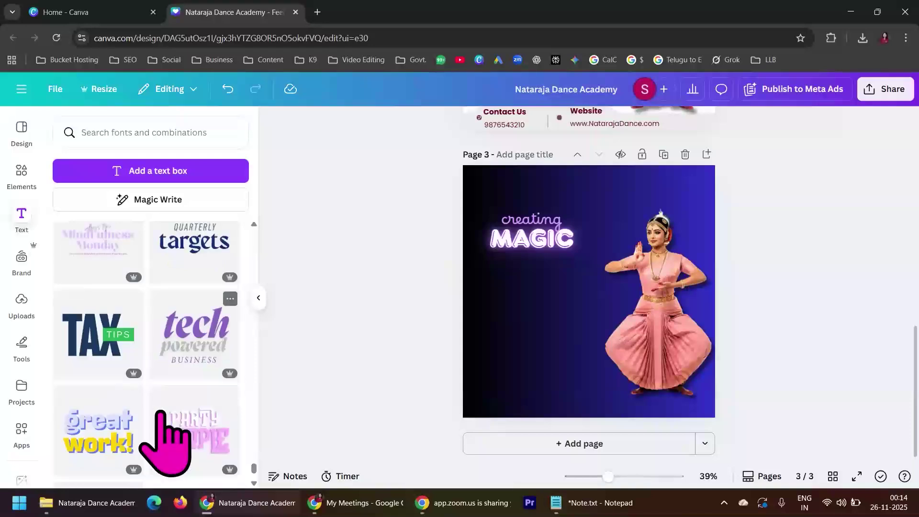
scroll(163, 443, "down", 5)
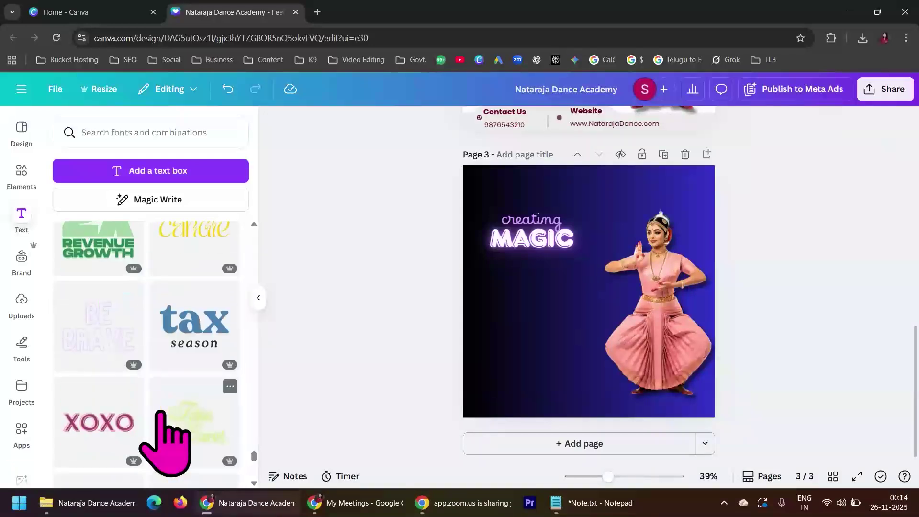
scroll(163, 442, "down", 4)
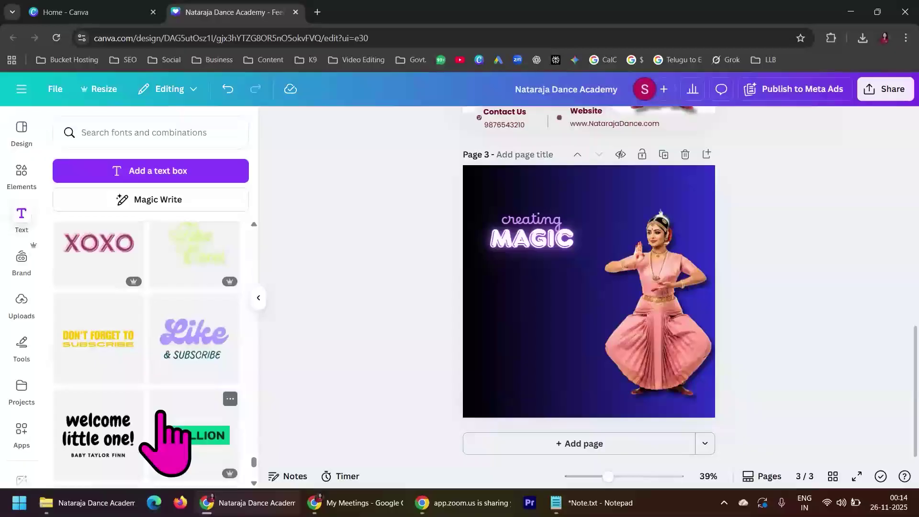
left_click(95, 338)
left_click_drag(588, 304, 567, 314)
Remove the "SUBSCRIBE" line on page 3 and replace "DON'T FORGET TO" with the copied text "Nataraja Dance Academy".
double_click(565, 309)
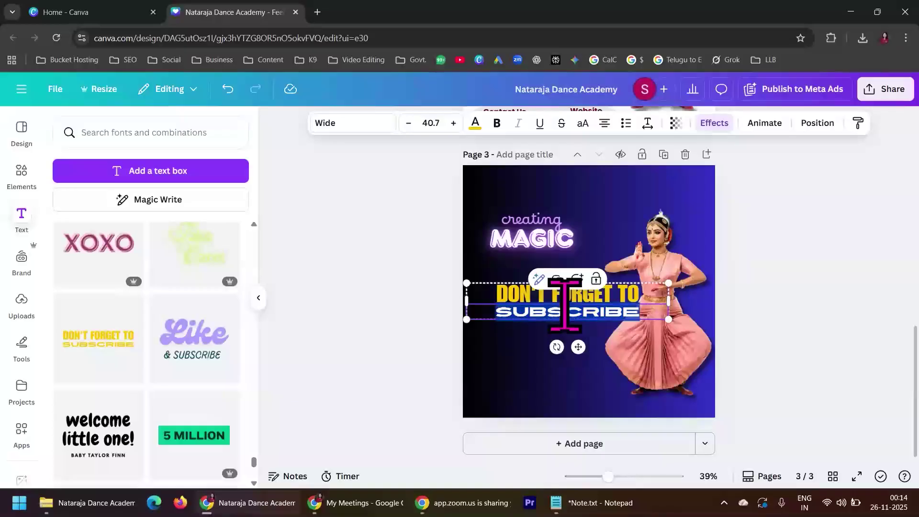
left_click(787, 295)
left_click(587, 293)
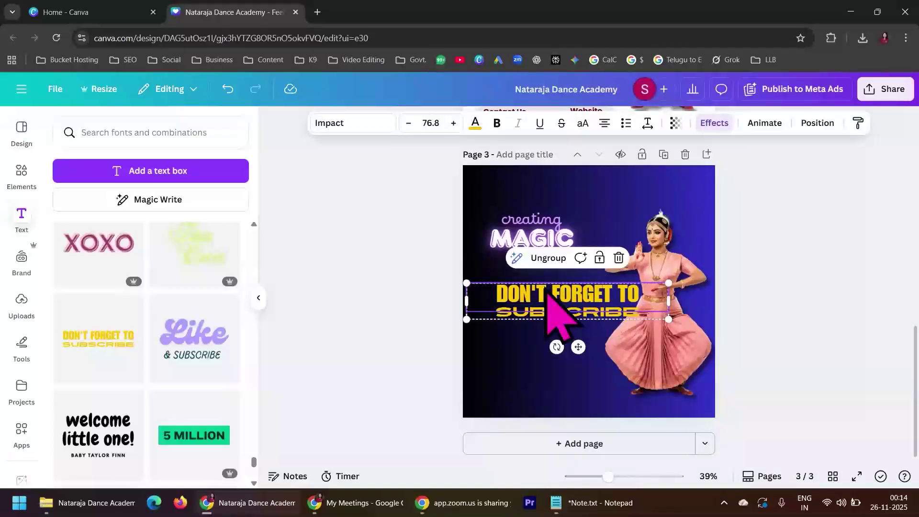
left_click(769, 311)
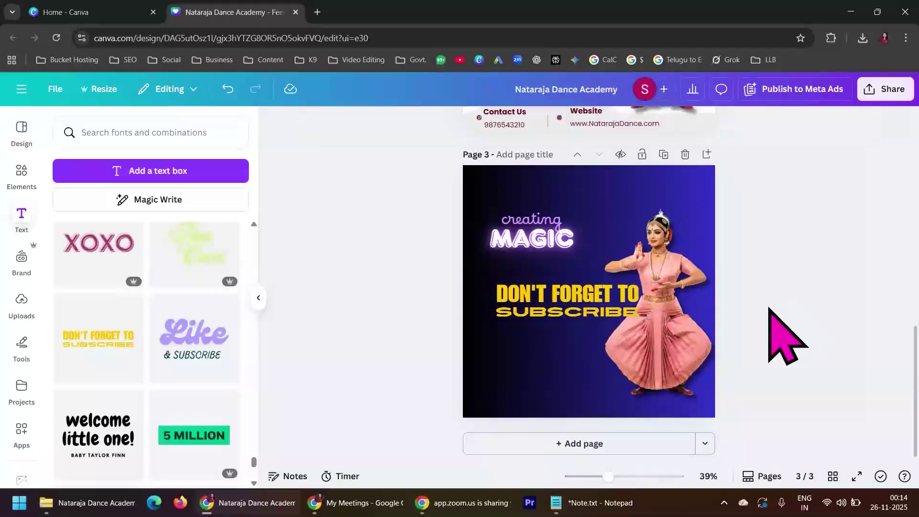
left_click(595, 316)
key("Delete")
left_click(584, 299)
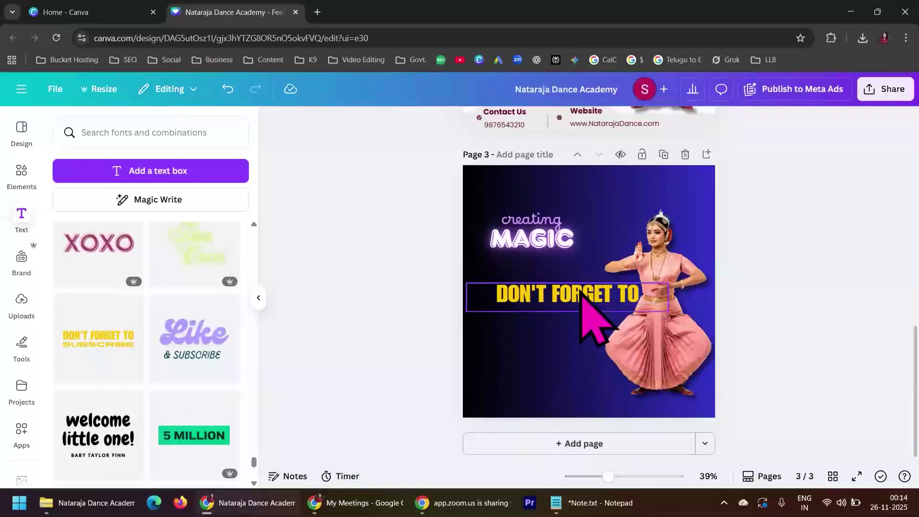
key("ctrl+v")
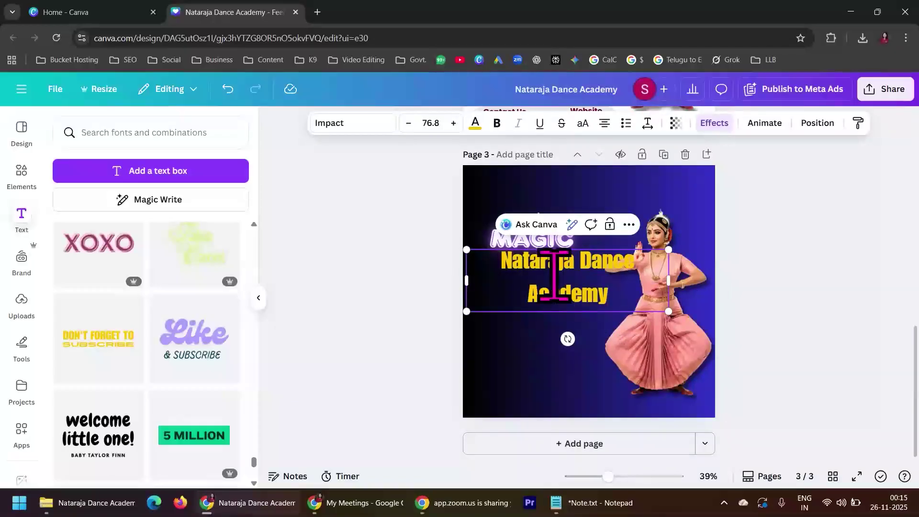
Tighten the academy name's line spacing, widen its box to fit one line, and place it across the upper edge of page 3.
left_click(646, 123)
left_click_drag(626, 214, 598, 214)
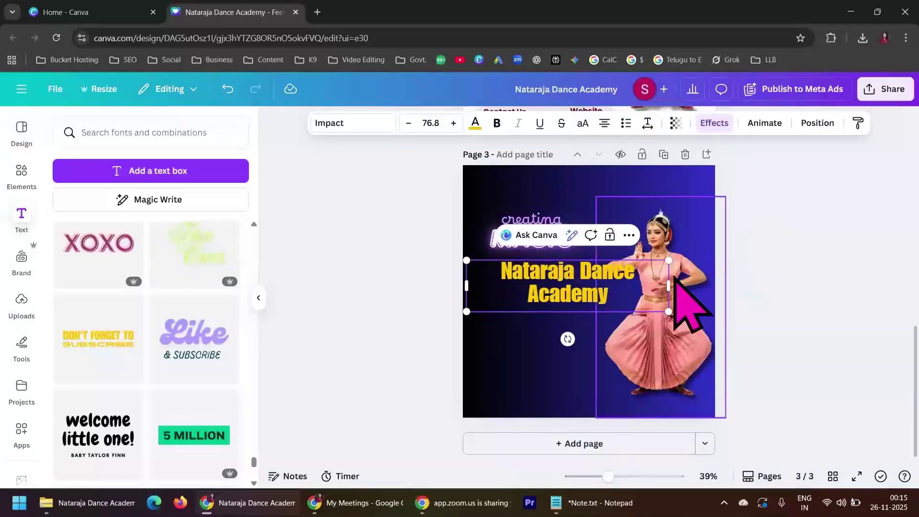
left_click_drag(669, 289, 704, 291)
left_click_drag(612, 303, 617, 188)
left_click(801, 226)
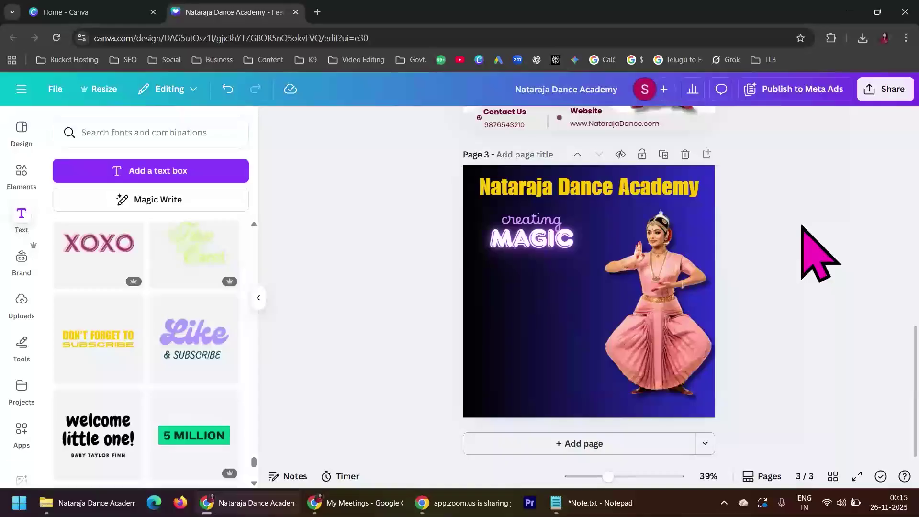
Move the "creating MAGIC" text slightly up, closer beneath the academy name.
left_click(533, 243)
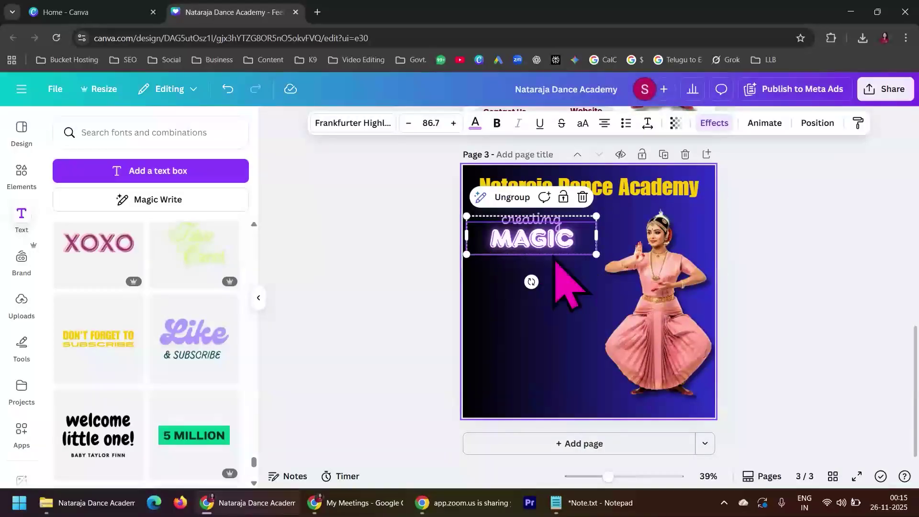
left_click(812, 275)
mouse_move(553, 246)
left_mouse_down()
mouse_move(501, 229)
mouse_move(549, 232)
left_mouse_up()
left_click(831, 297)
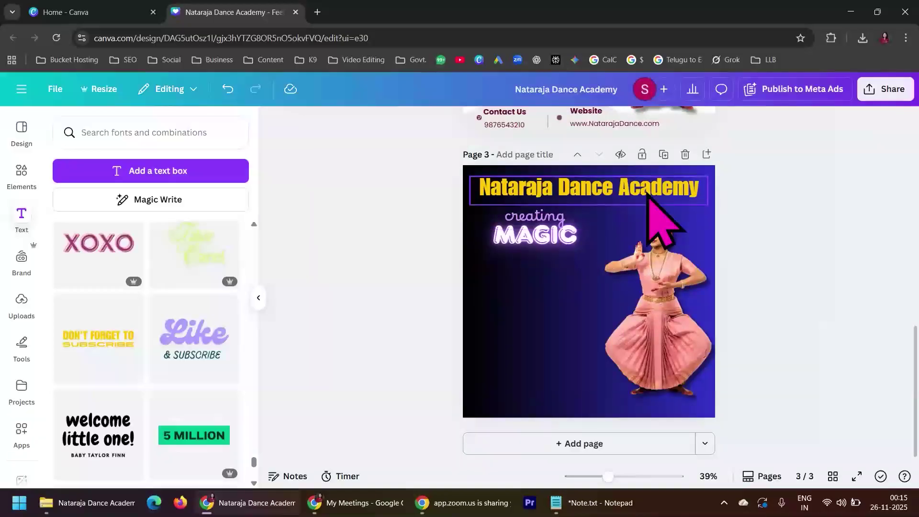
Recolor the "Nataraja Dance Academy" title with the light pink #FFC2BB sampled from the dancer's costume.
left_click(636, 194)
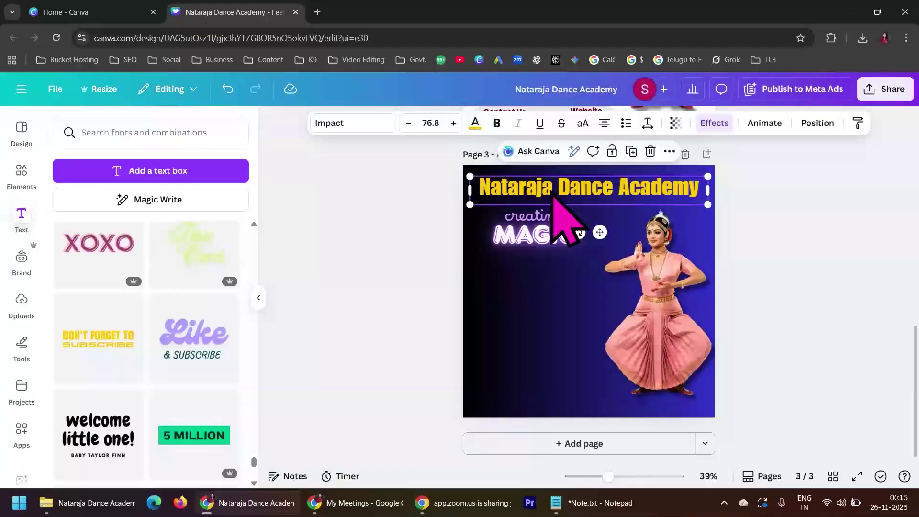
left_click(475, 123)
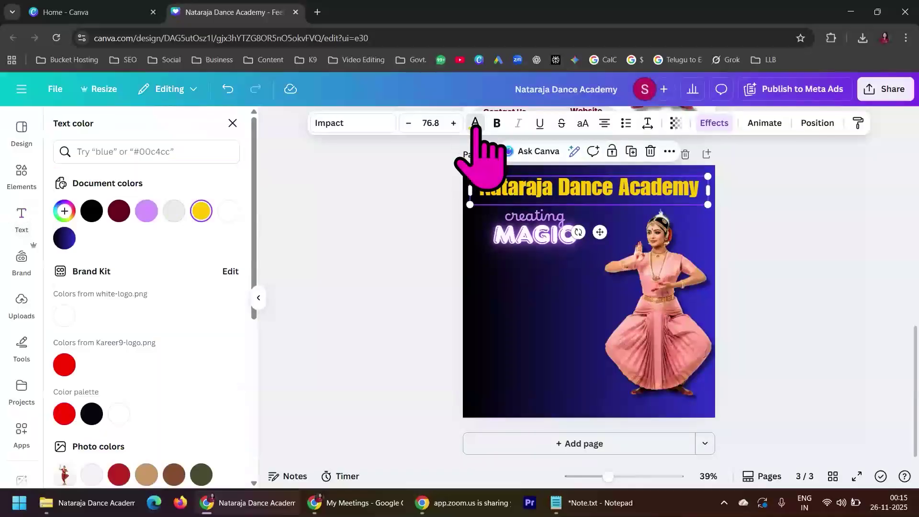
left_click(64, 210)
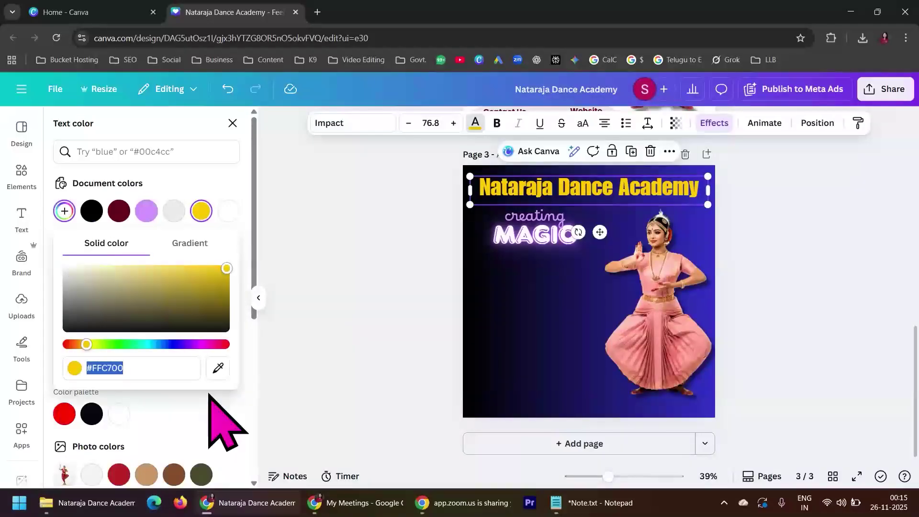
left_click(219, 367)
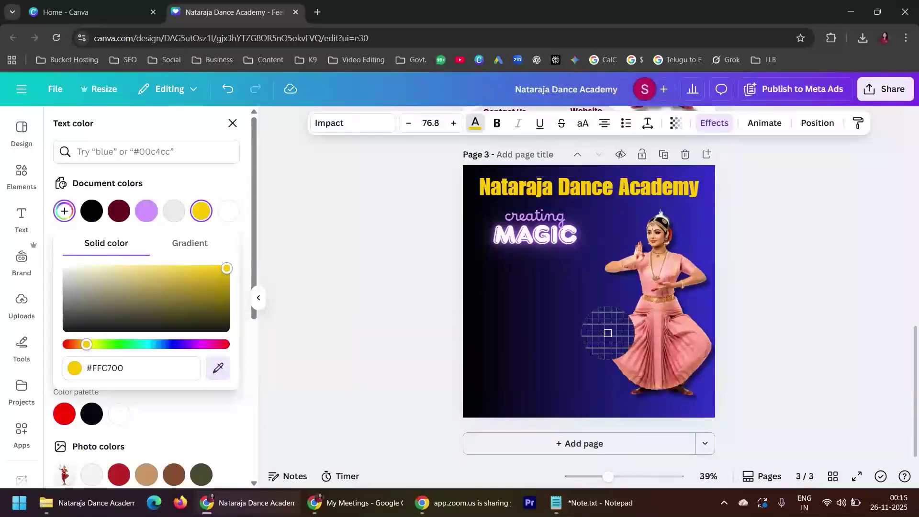
left_click(631, 323)
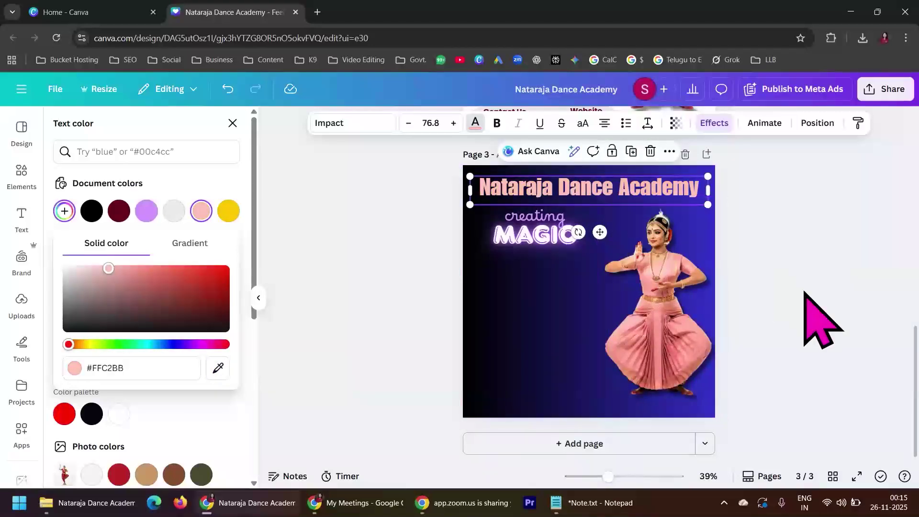
key("Escape")
key("Escape")
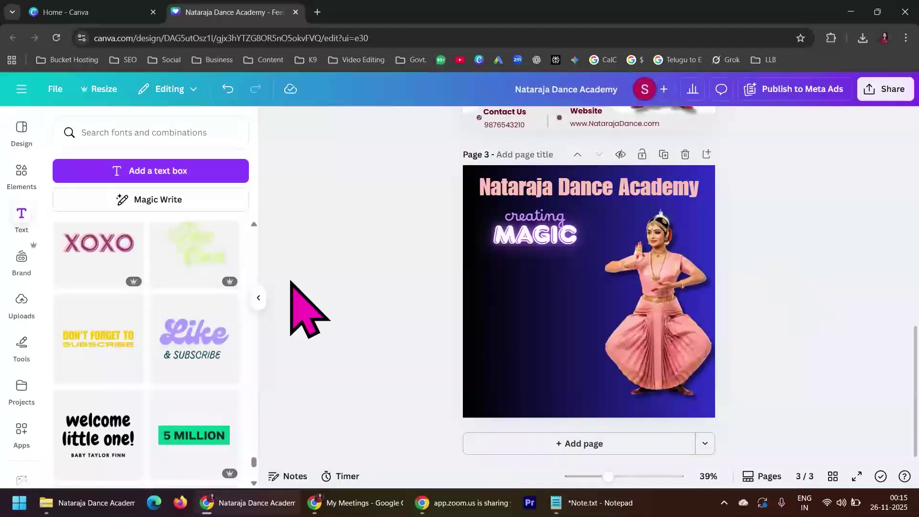
Add a plain text box to page 3, dismissing the Magic Write prompt.
left_click(22, 216)
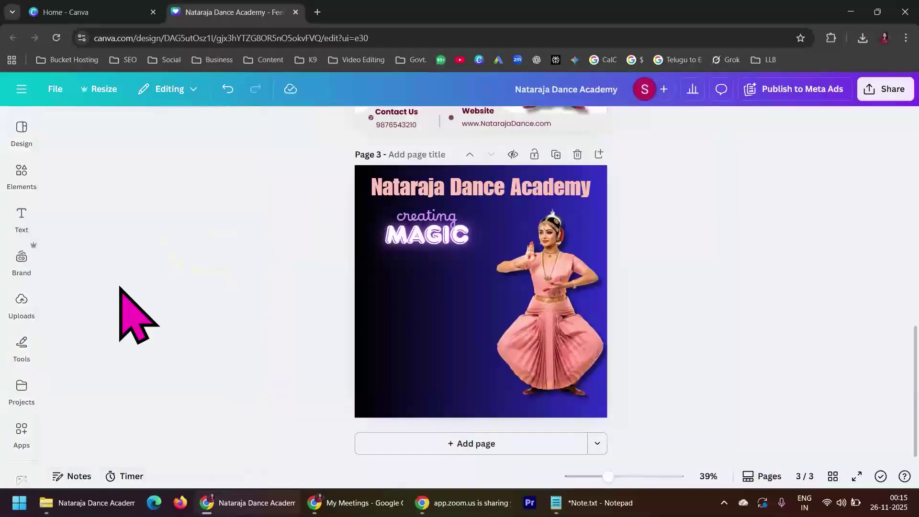
left_click(21, 220)
scroll(210, 287, "up", 15)
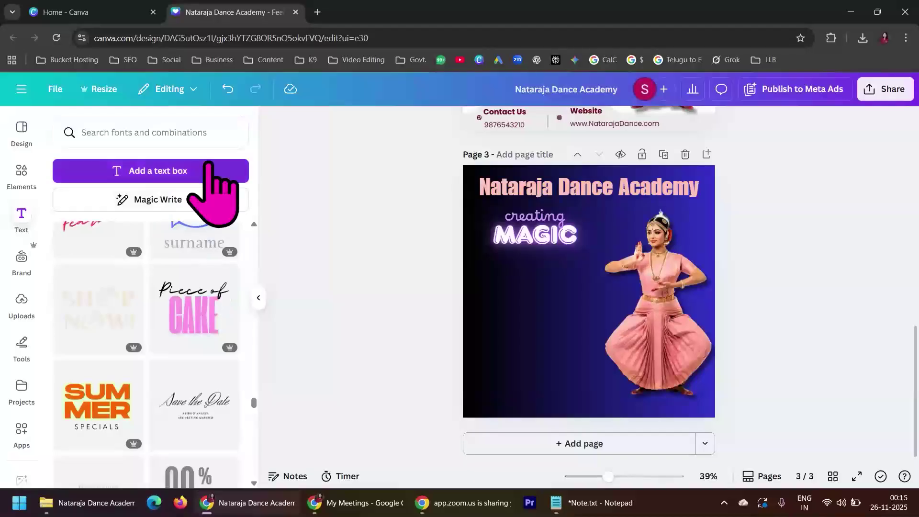
scroll(252, 405, "up", 1)
left_click_drag(254, 402, 254, 229)
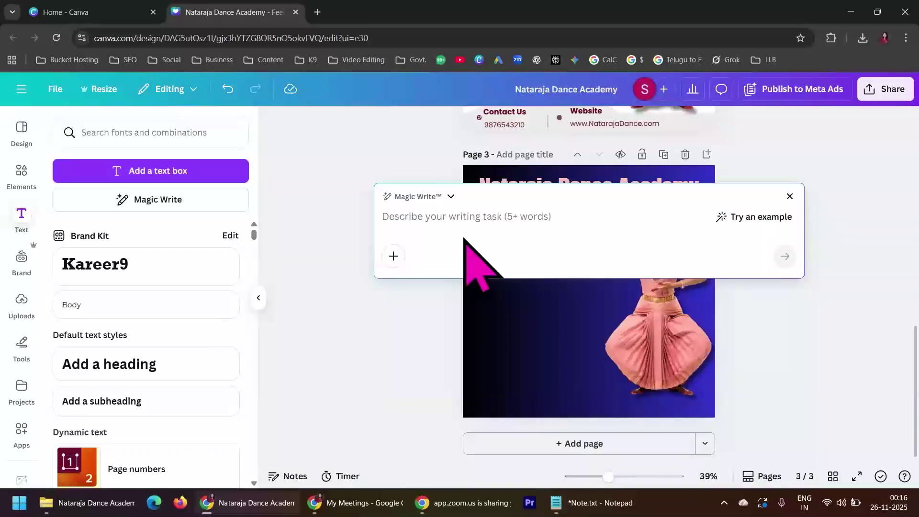
left_click(790, 196)
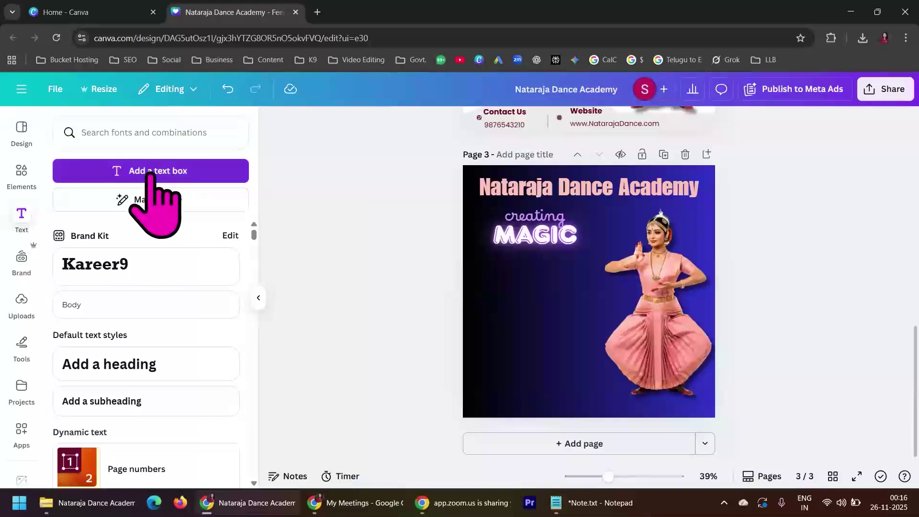
left_click(168, 174)
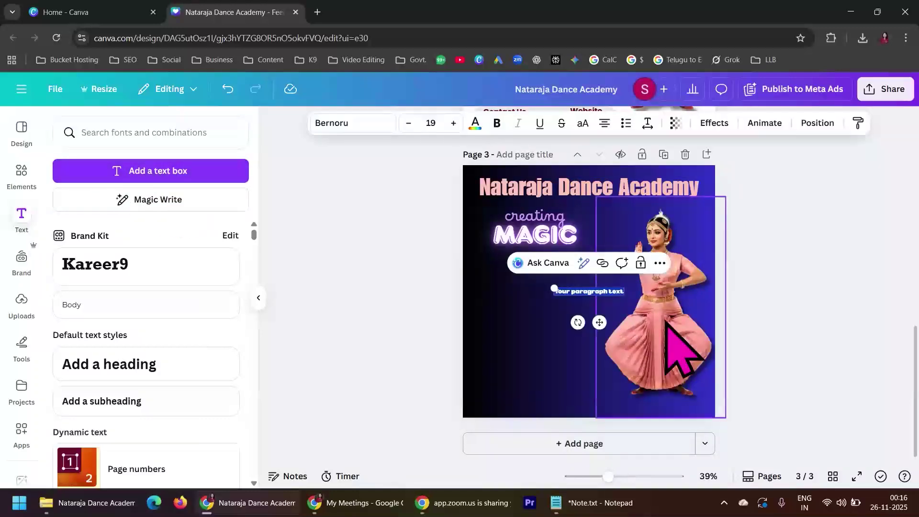
Switch to Note.txt in Notepad and check the spelling suggestions for the word "Teached".
left_click(598, 502)
left_click(179, 397)
left_click_drag(178, 398, 1, 268)
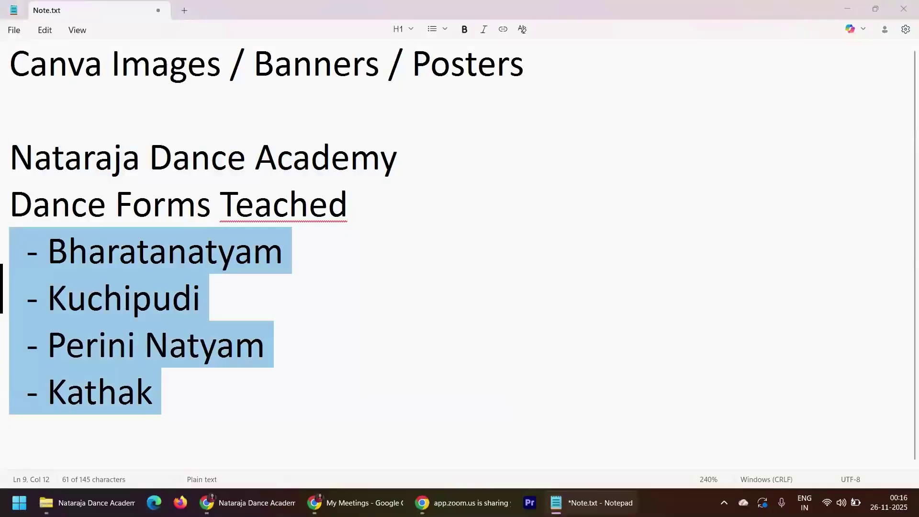
key("alt+Tab")
key("alt+Tab")
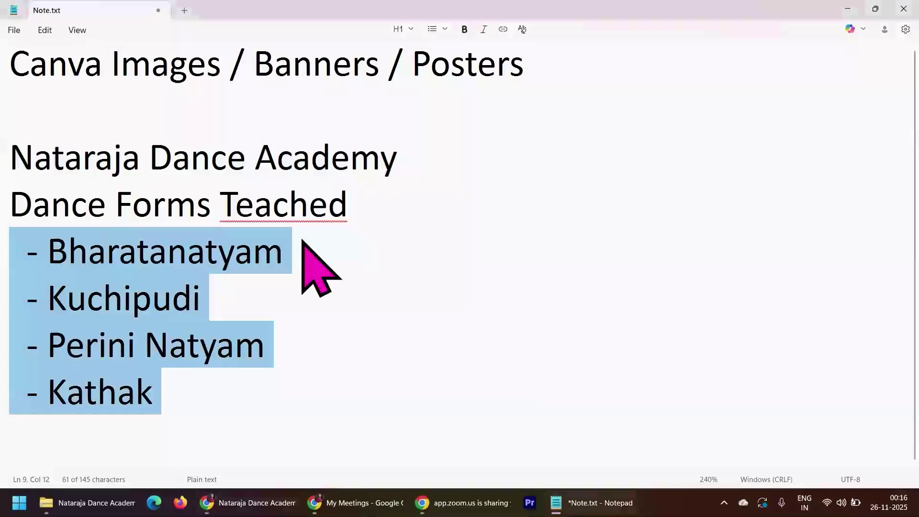
right_click(322, 201)
left_click(292, 254)
right_click(321, 203)
left_click(287, 239)
left_click(275, 252)
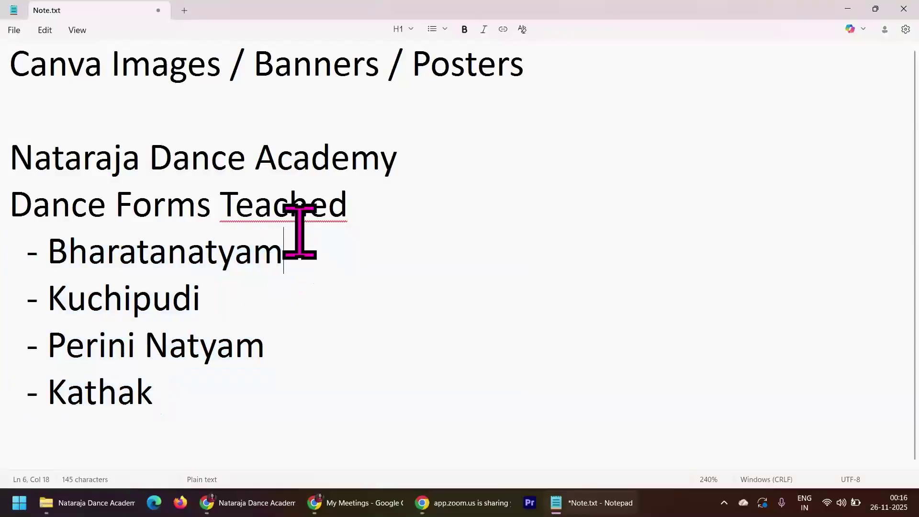
right_click(305, 210)
mouse_move(363, 227)
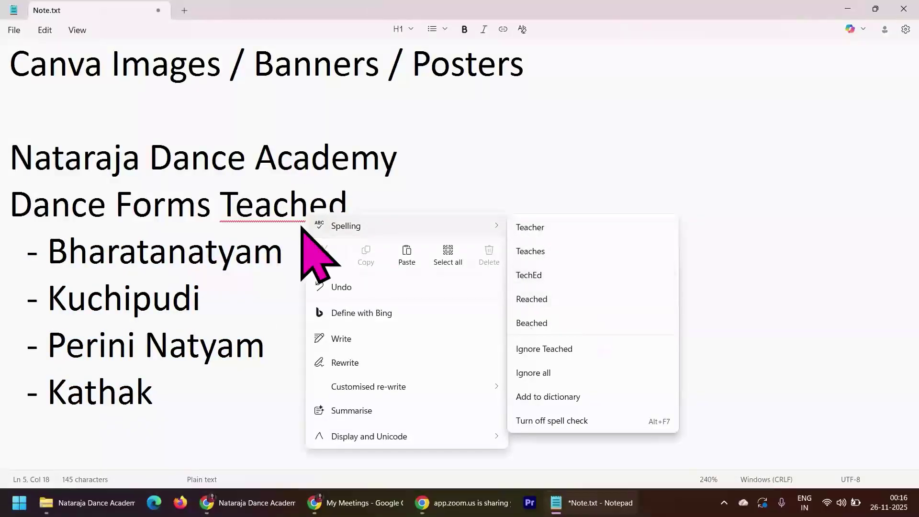
left_click(320, 210)
Copy "Dance Forms Teached" from Note.txt into the new text box in Canva, enlarged to size 37 below "creating MAGIC".
left_click_drag(365, 205, 1, 220)
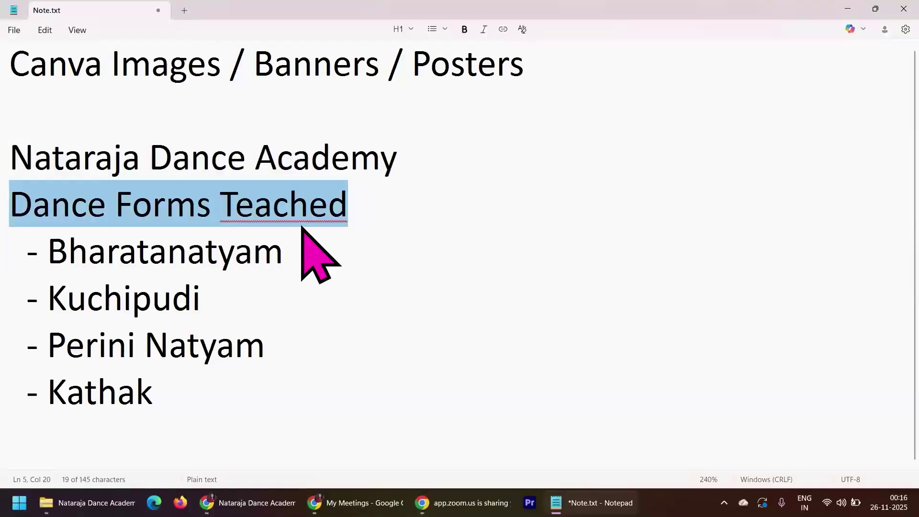
mouse_move(207, 502)
left_click(222, 442)
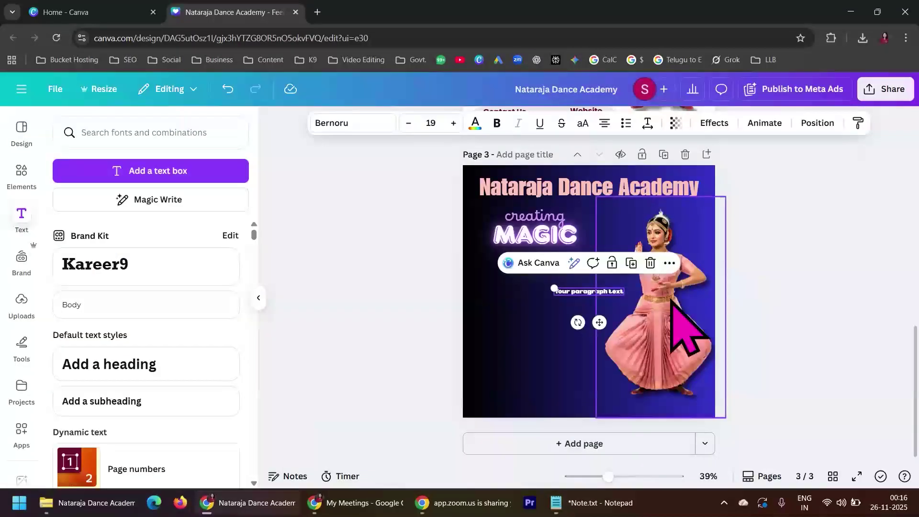
left_click(774, 281)
left_click(594, 292)
left_click_drag(553, 287, 484, 263)
left_click_drag(555, 286, 550, 279)
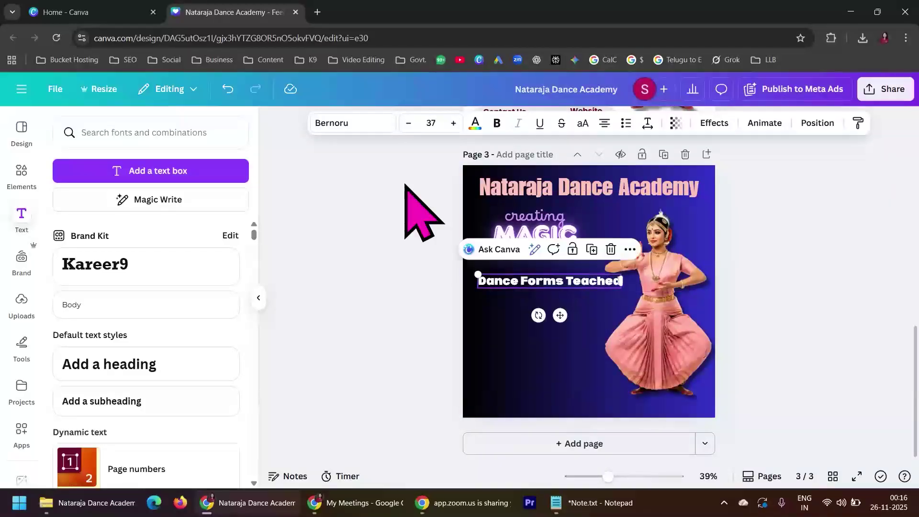
Set "Dance Forms Teached" in bold Canva Sans and move it up close beneath "creating MAGIC".
left_click(343, 123)
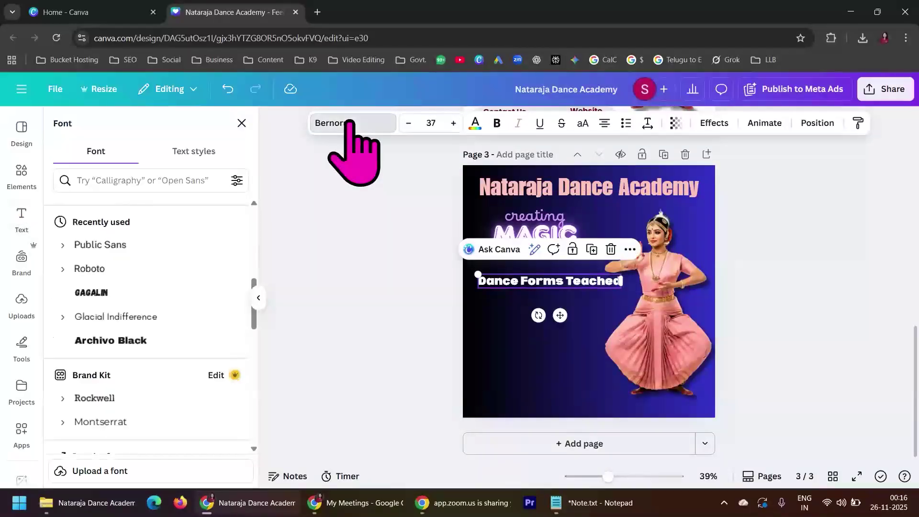
left_click(137, 266)
scroll(176, 293, "down", 3)
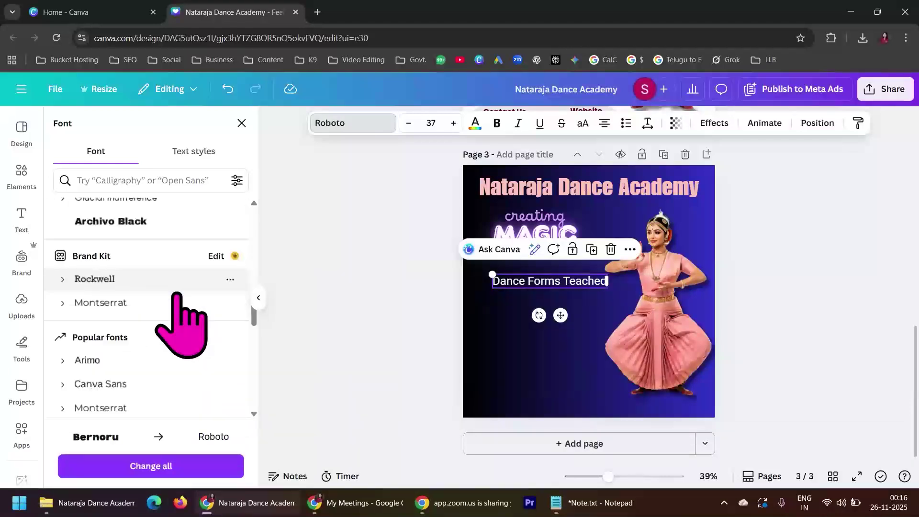
scroll(176, 294, "down", 3)
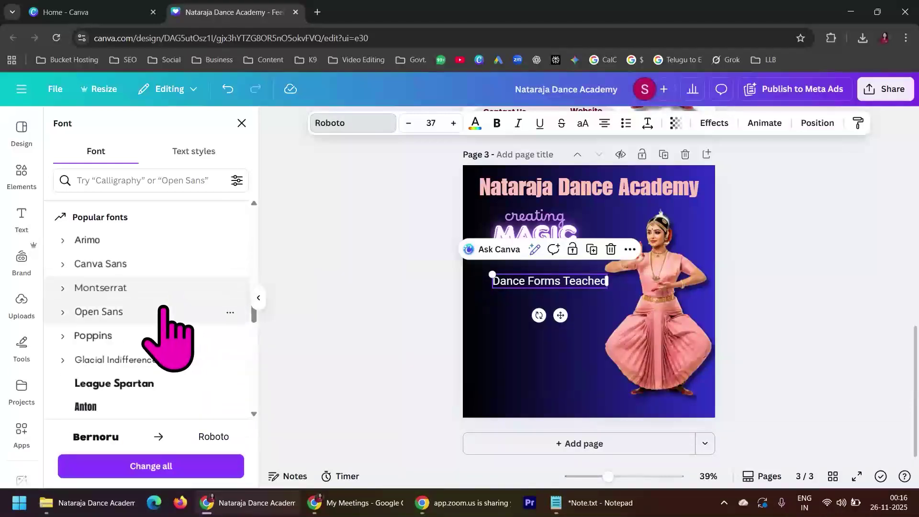
left_click(154, 263)
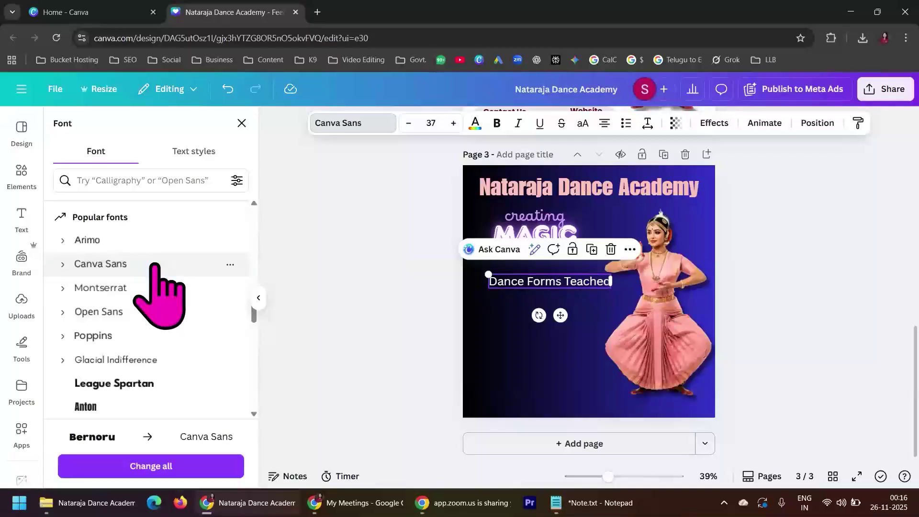
left_click(495, 122)
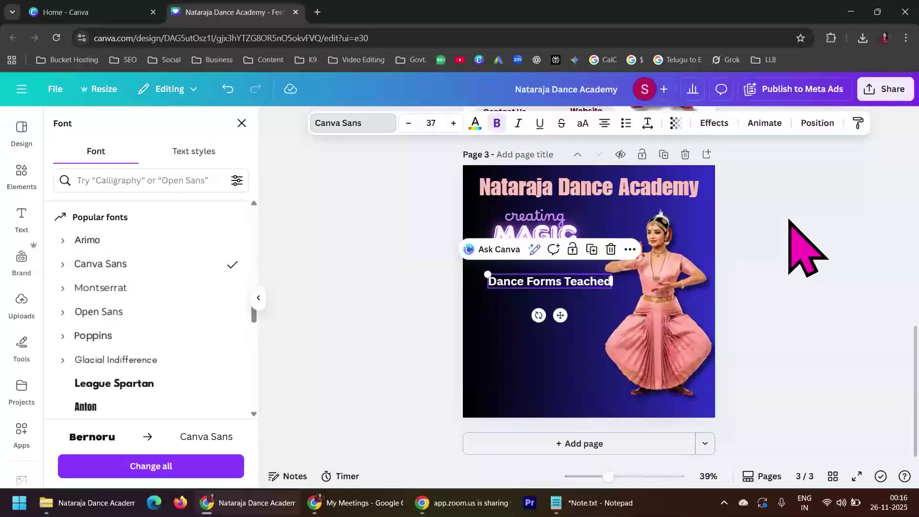
left_click_drag(579, 283, 571, 264)
Copy the dance forms list from Bharatanatyam to Kathak in Note.txt and paste it as a separate text box on page 3.
key("alt+Tab")
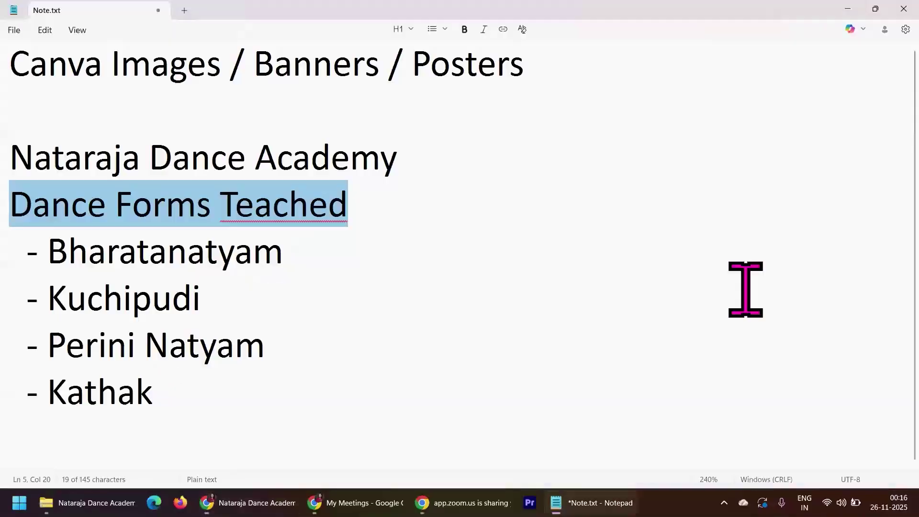
left_click_drag(158, 394, 8, 266)
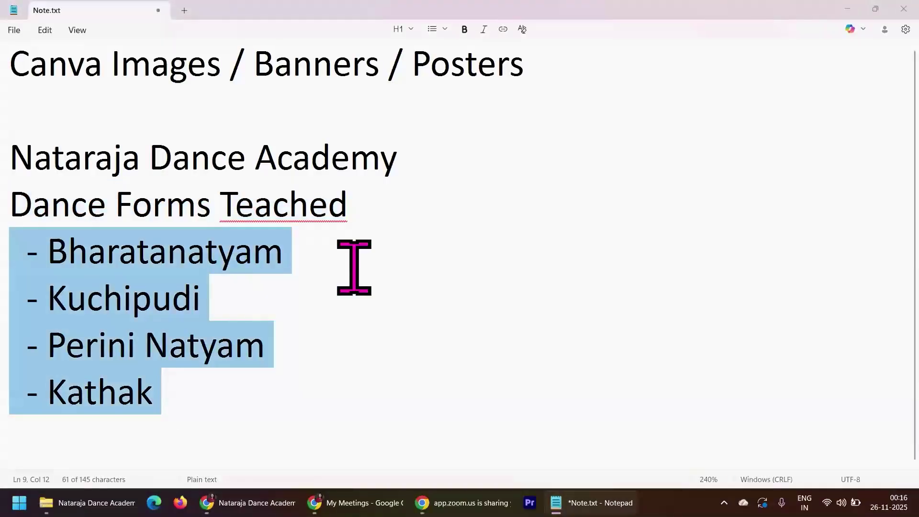
key("ctrl+c")
key("alt+Tab")
key("ctrl+v")
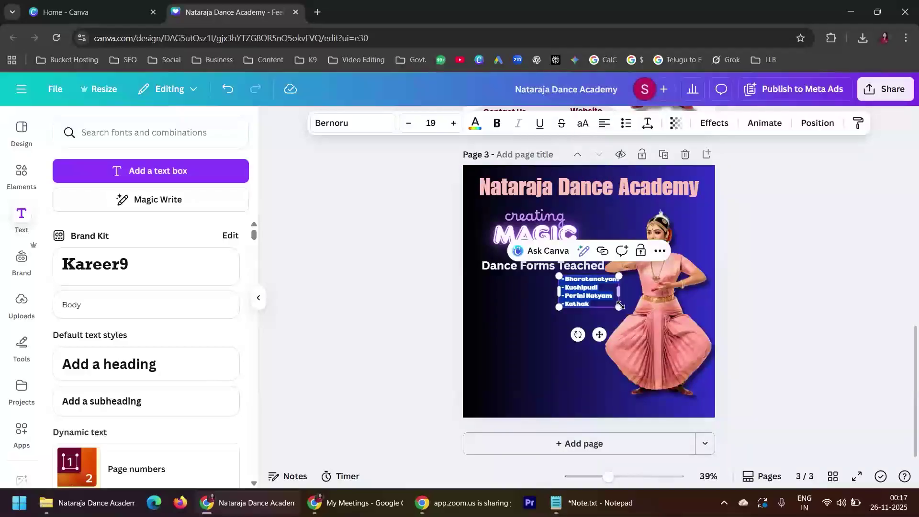
Enlarge the dance forms list to size 48.7, place it beneath "Dance Forms Teached", and set its font to Canva Sans.
left_click_drag(625, 311, 712, 357)
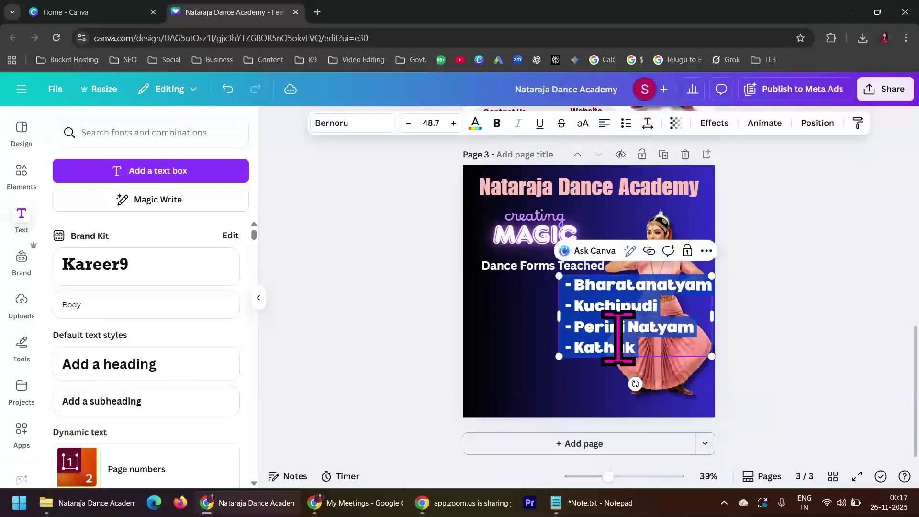
left_click_drag(613, 318, 534, 322)
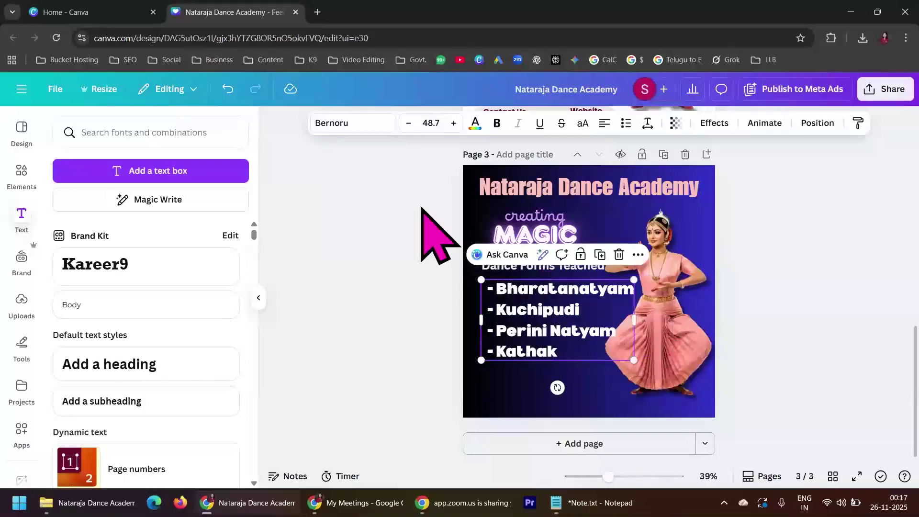
left_click(341, 123)
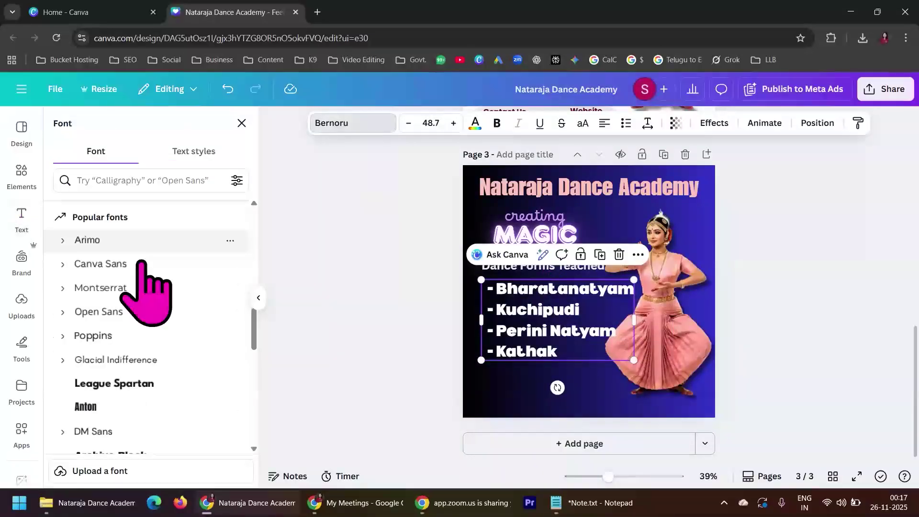
left_click(122, 265)
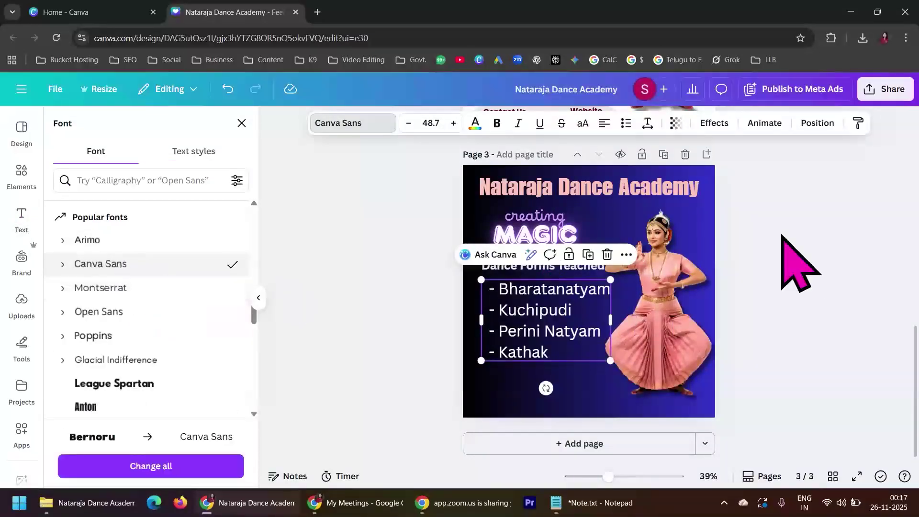
key("Escape")
left_click(789, 284)
left_click_drag(530, 311, 532, 298)
left_click(789, 283)
Reduce the dance forms list to size 37.7 and move it up close beneath the "Dance Forms Teached" heading.
left_click(546, 268)
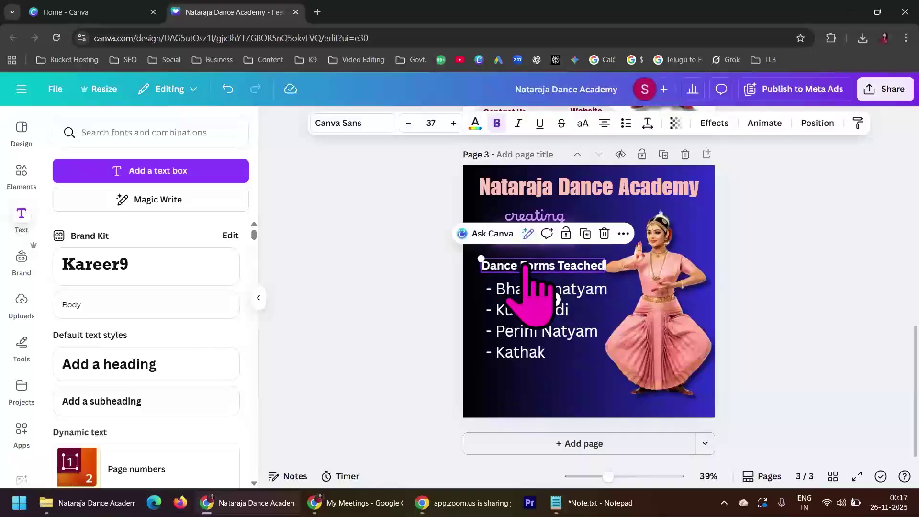
left_click(539, 349)
left_click(408, 123)
left_click(408, 123)
left_click(408, 123)
left_click(408, 122)
left_click(408, 123)
left_click(408, 123)
left_click(408, 123)
left_click(408, 123)
left_click(408, 123)
left_click(408, 123)
left_click(408, 123)
left_click(769, 248)
left_click(530, 314)
left_click_drag(530, 313, 527, 305)
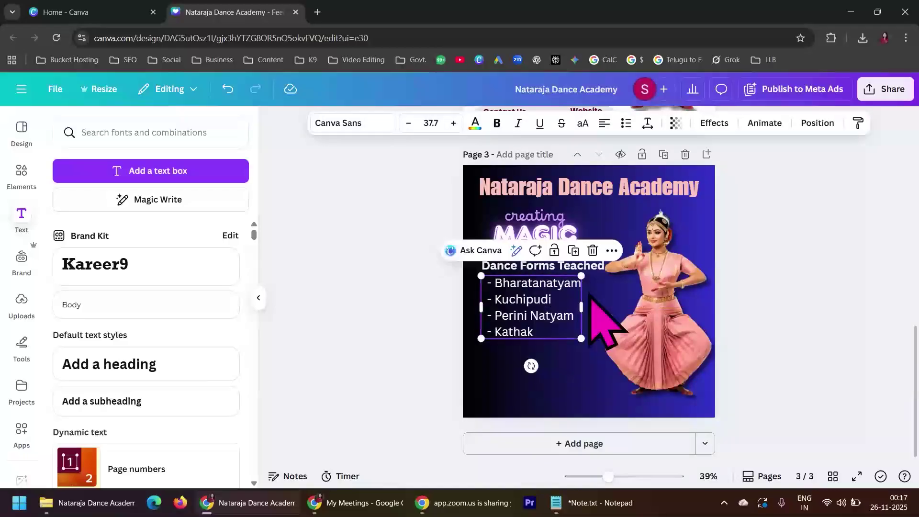
left_click(742, 297)
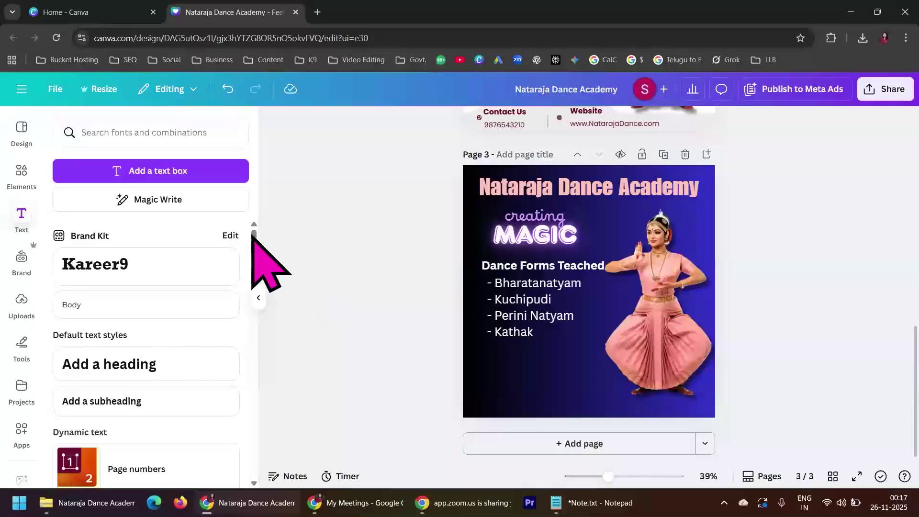
Browse the full set of shapes and add a rectangle to page 3.
left_click(22, 179)
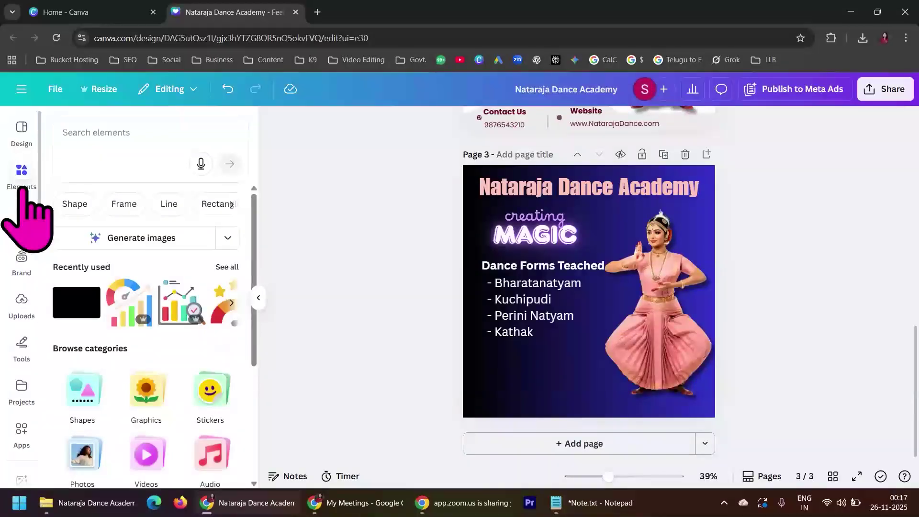
left_click(74, 204)
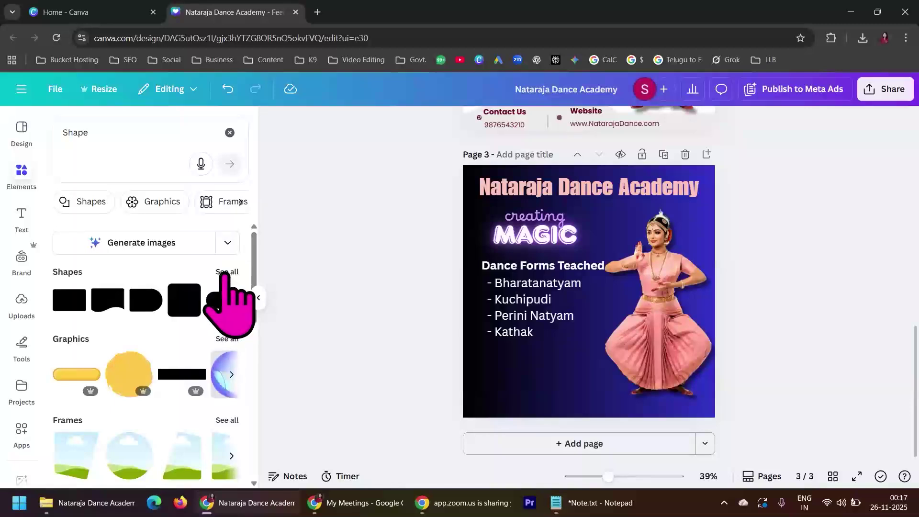
left_click(225, 272)
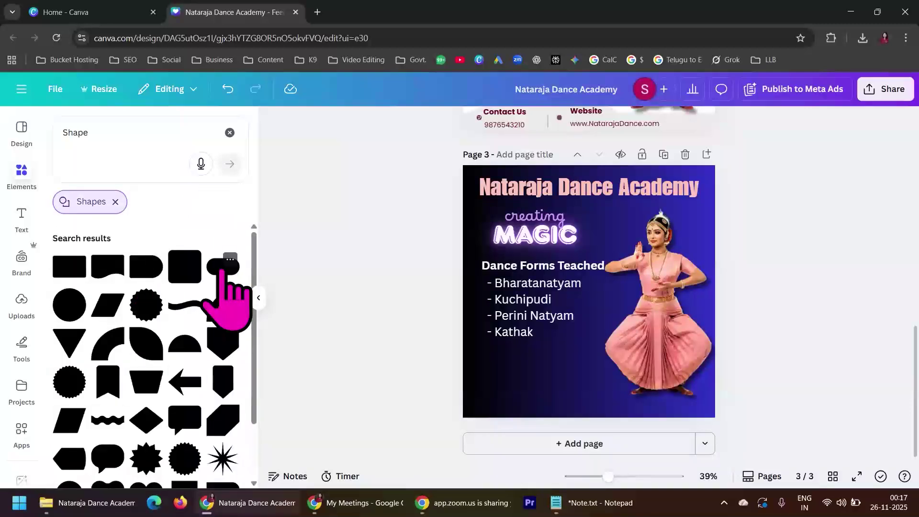
left_click(70, 273)
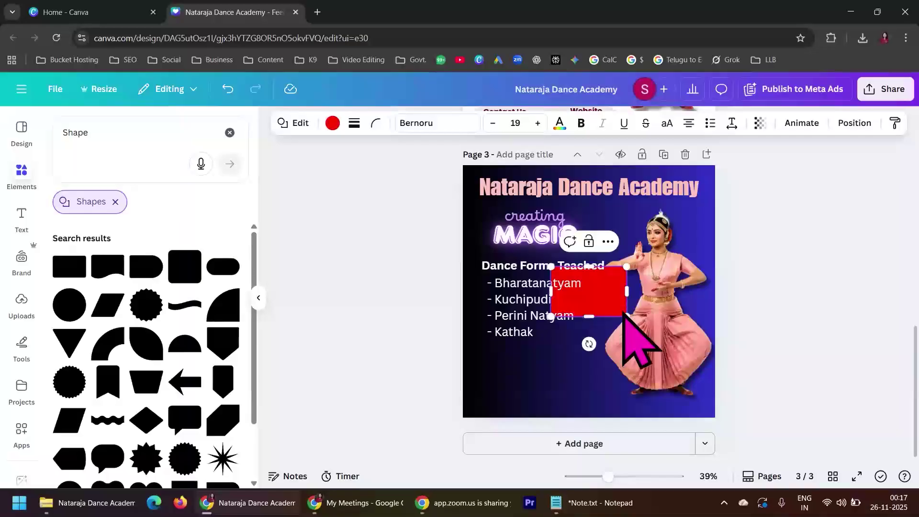
Reshape the red rectangle into a thin bar below the list, running from the page's left edge to the dancer's skirt.
left_click_drag(628, 308, 525, 407)
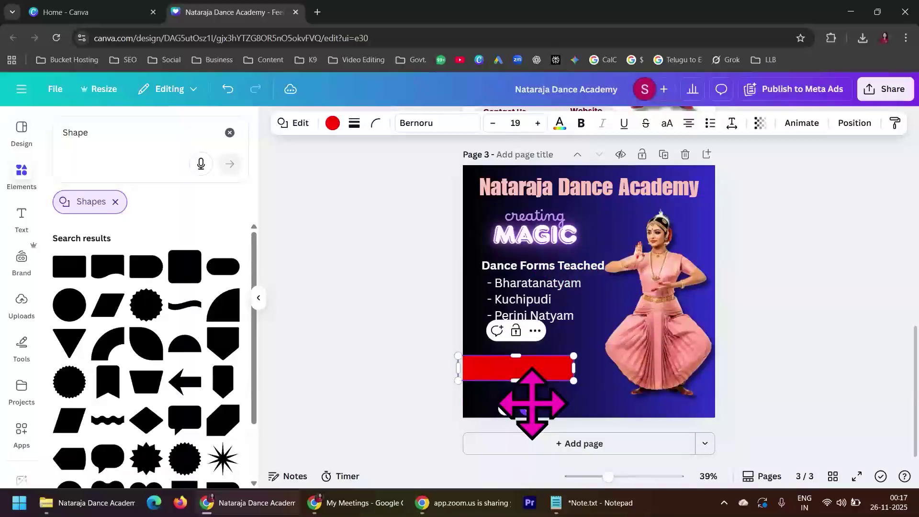
left_click_drag(573, 381, 609, 382)
mouse_move(532, 384)
left_mouse_down()
mouse_move(569, 367)
mouse_move(532, 378)
left_mouse_up()
left_click(763, 365)
left_click(565, 370)
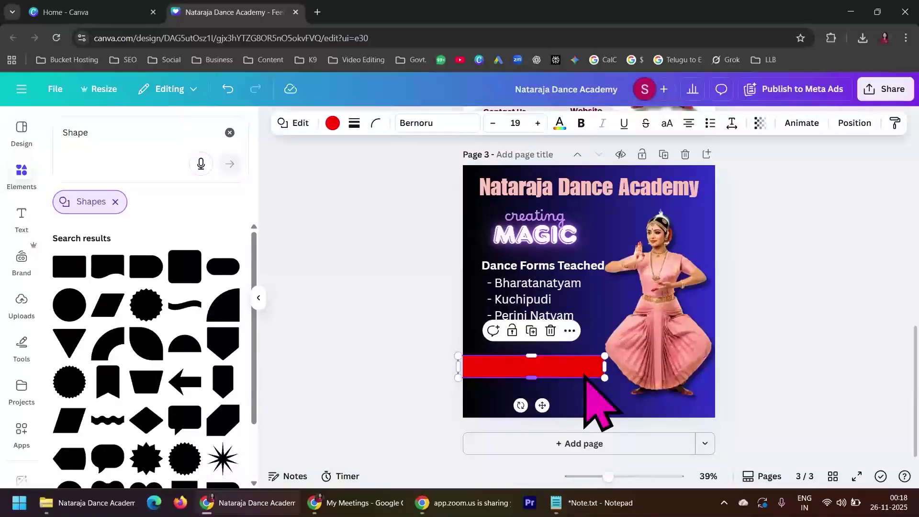
left_click_drag(606, 378, 611, 378)
left_click(767, 311)
Change the bar's fill from the document colors to the light purple matching "creating".
left_click(571, 373)
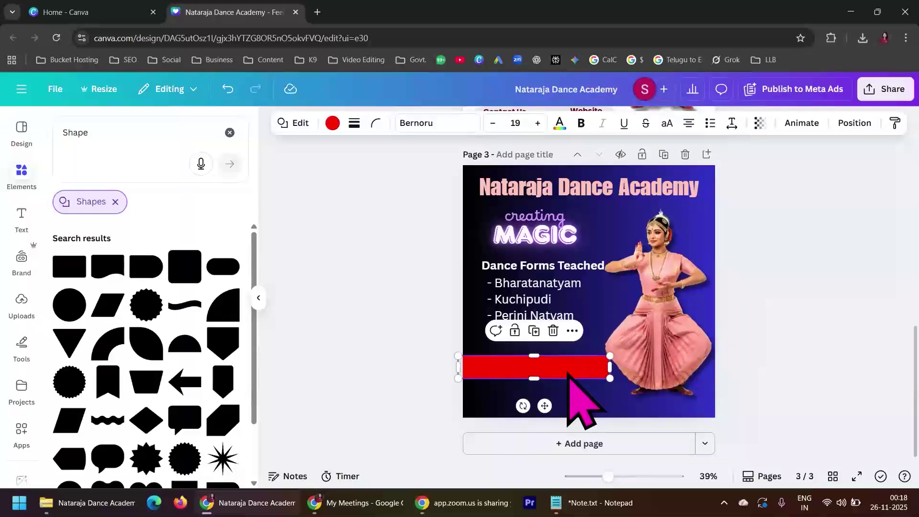
left_click(332, 123)
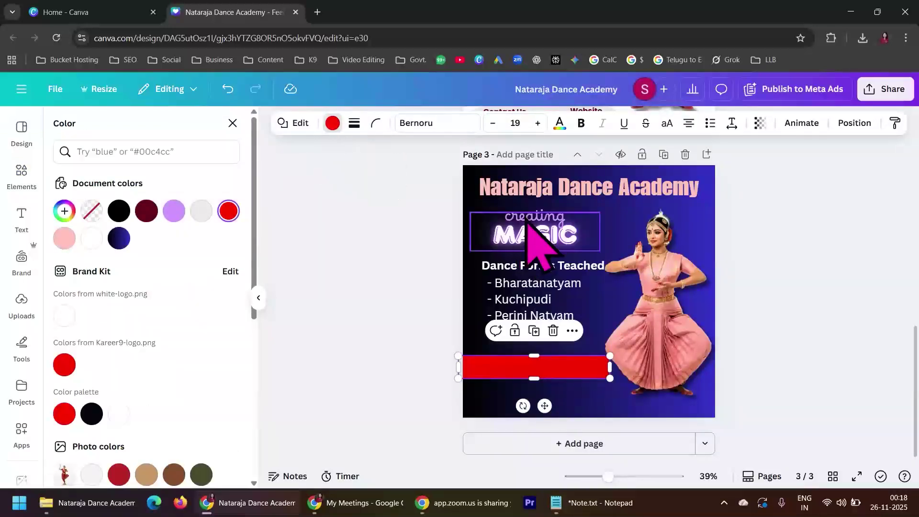
left_click(174, 211)
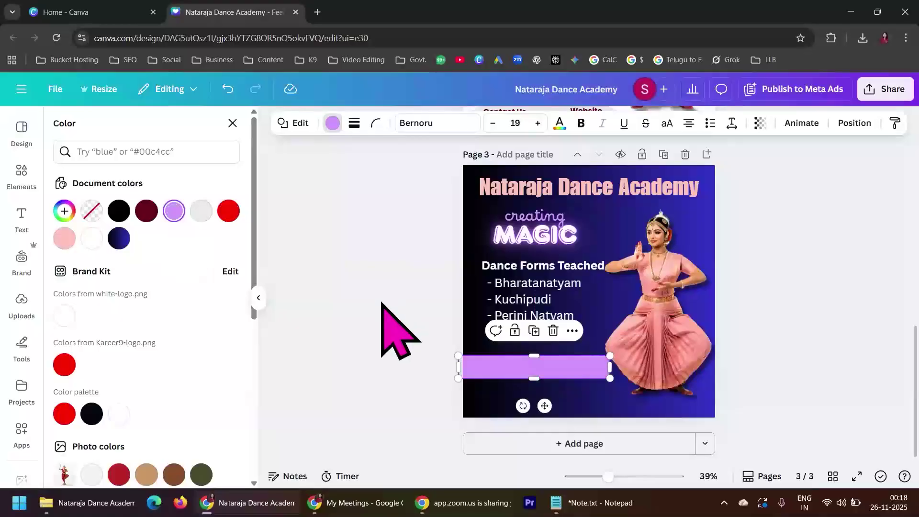
key("Escape")
left_click(832, 277)
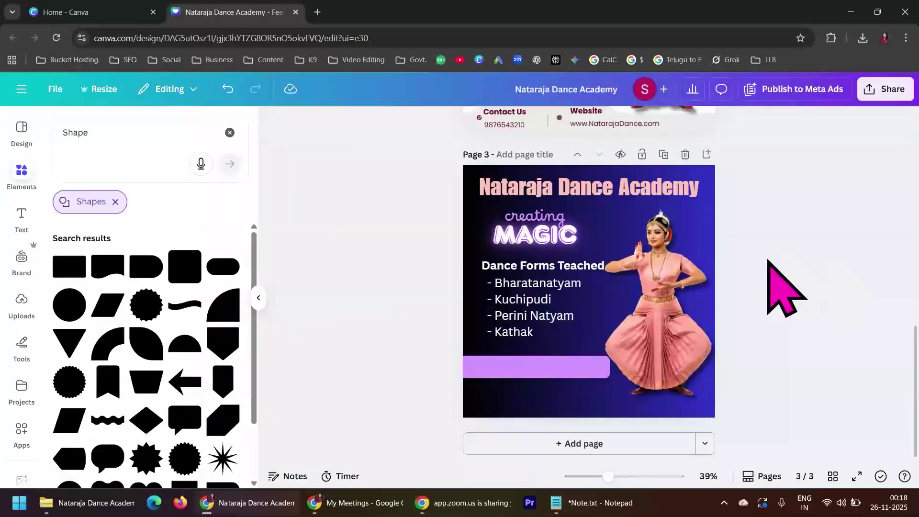
Enter "Call :" followed by the academy's phone number in the purple bar and enlarge the text to size 46.
left_click(506, 372)
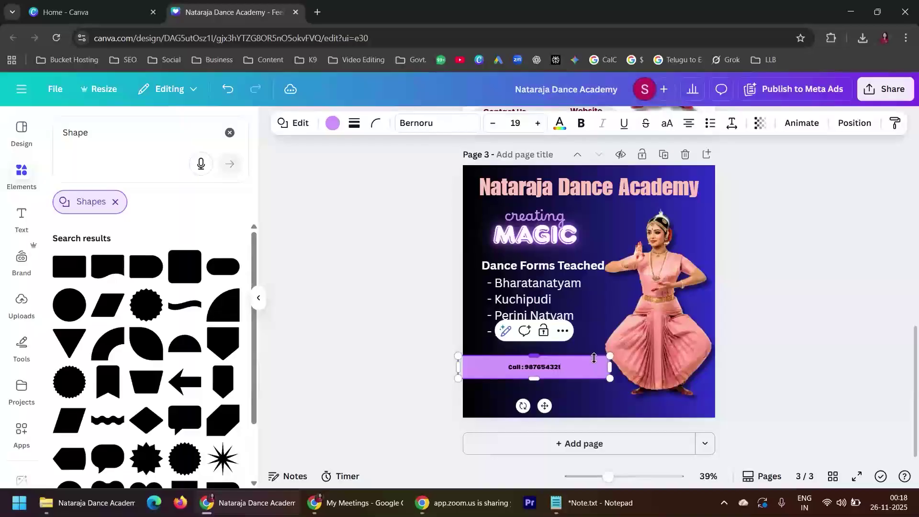
left_click(734, 303)
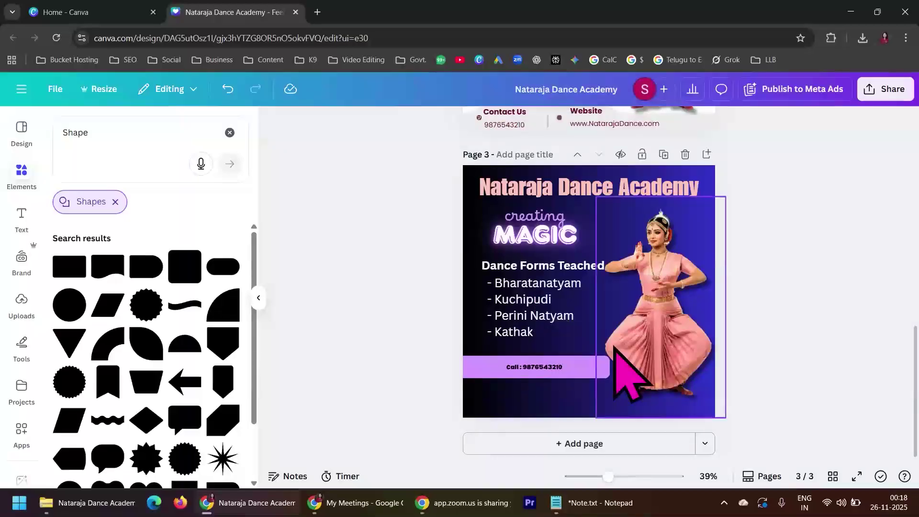
left_click(567, 370)
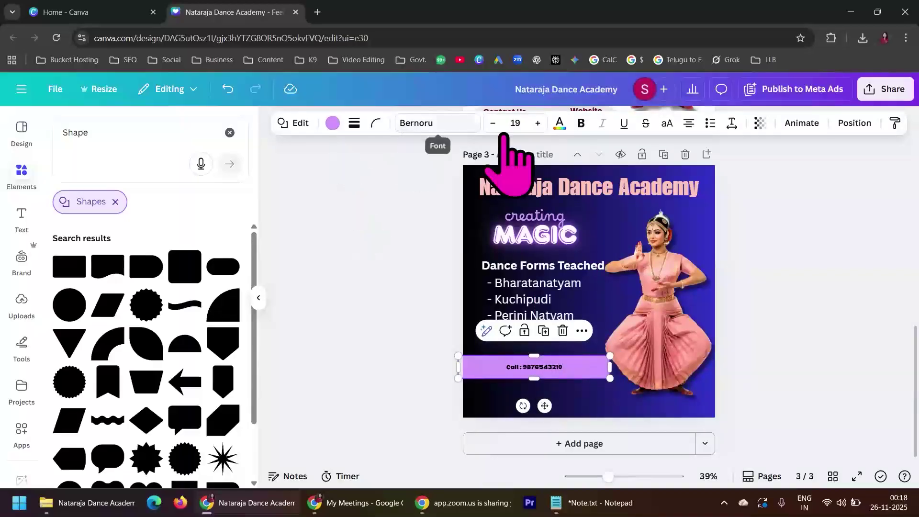
left_click(538, 123)
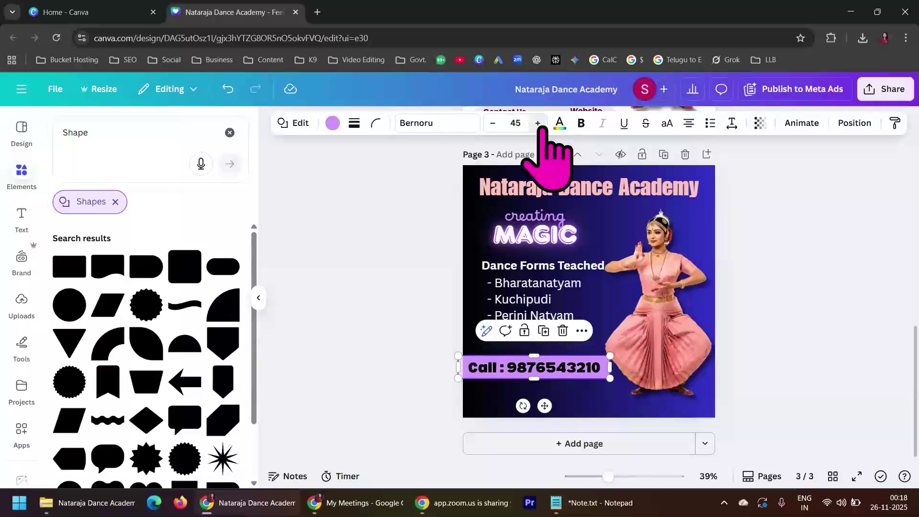
left_click(827, 302)
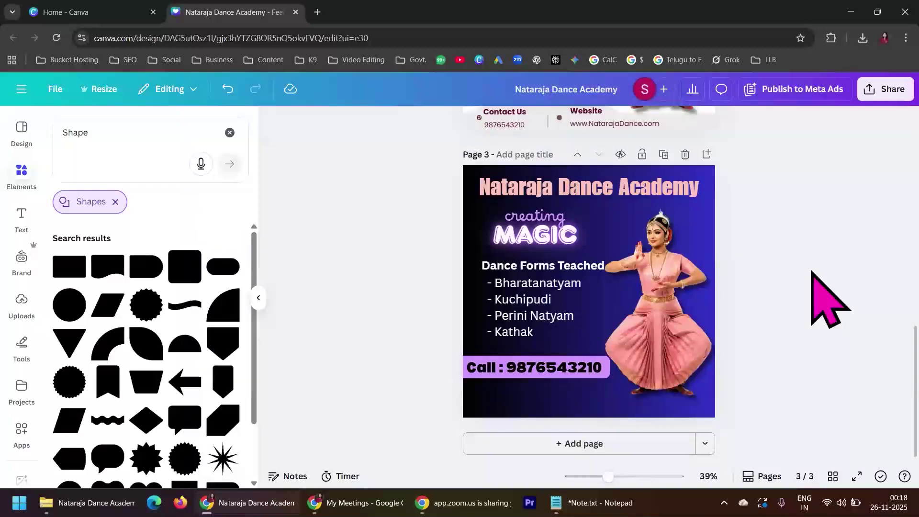
Nudge the purple call bar slightly upward toward the dance forms list.
left_click(589, 375)
left_click_drag(589, 372, 590, 370)
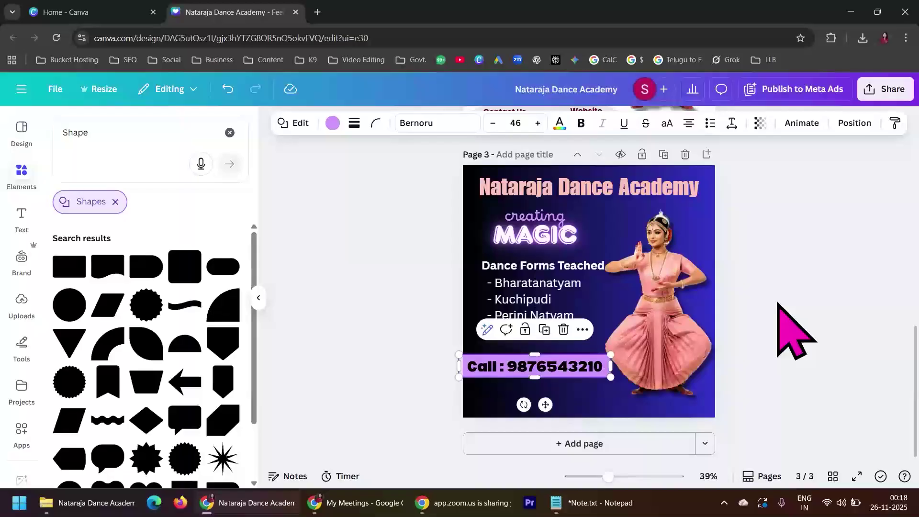
left_click(802, 271)
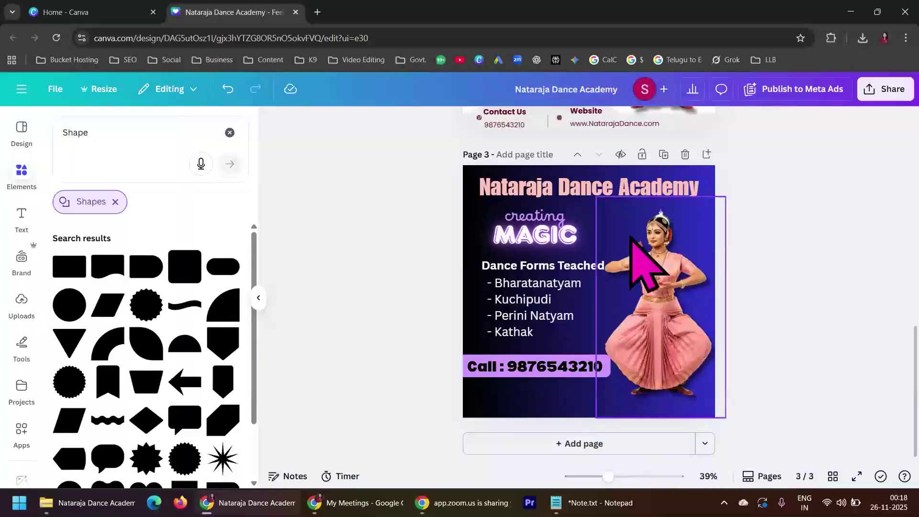
left_click(542, 268)
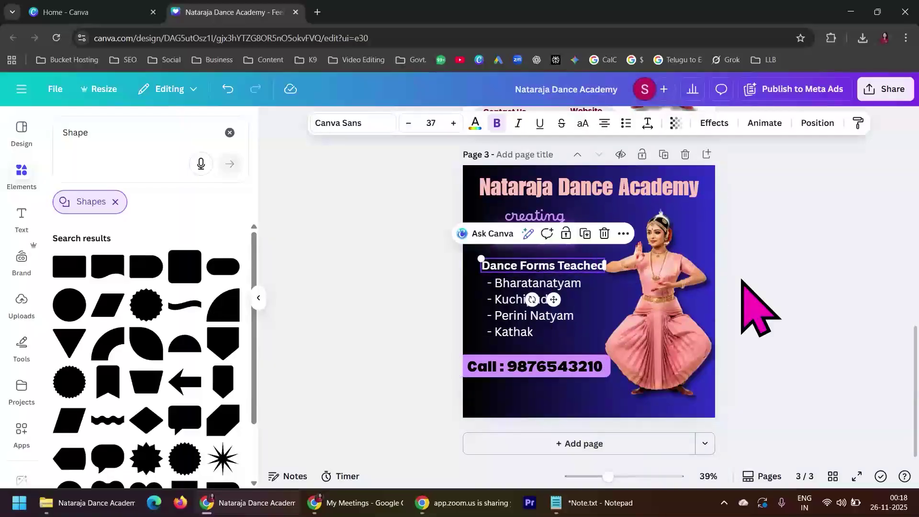
left_click_drag(582, 271, 573, 398)
double_click(514, 399)
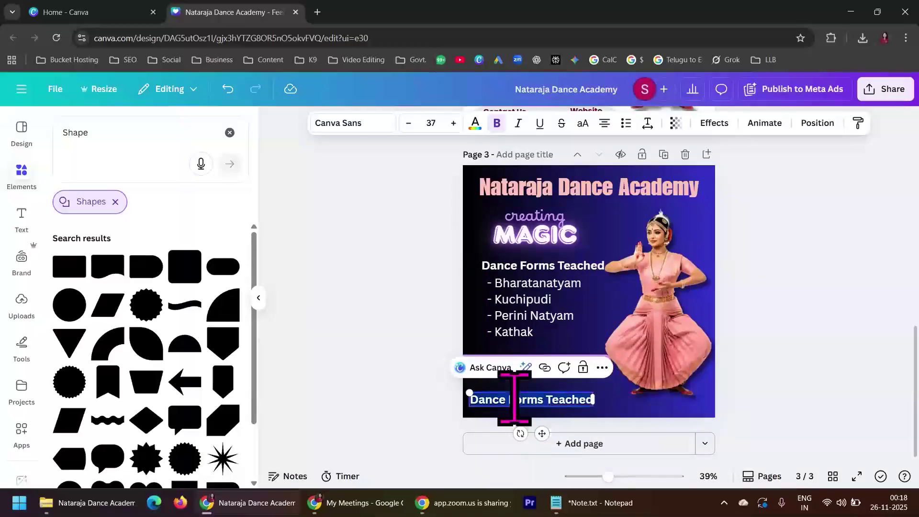
type("Website: www.Natara")
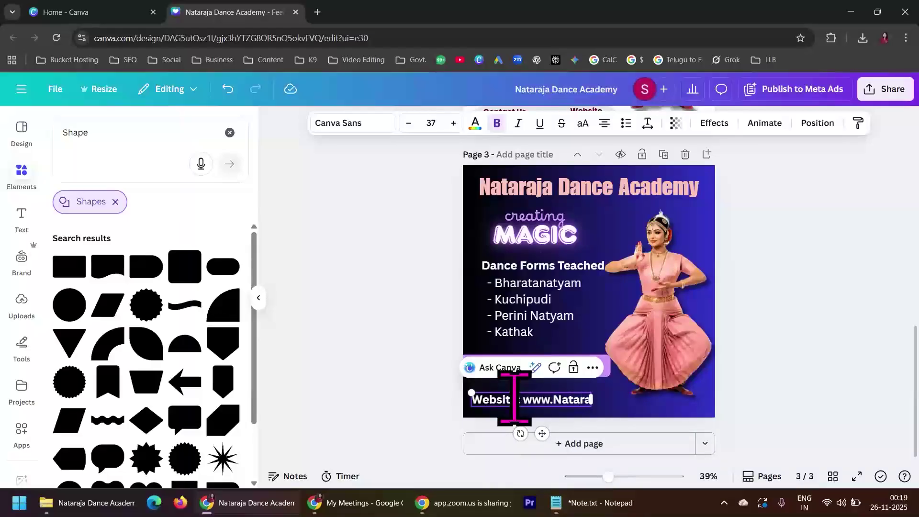
type("Dan")
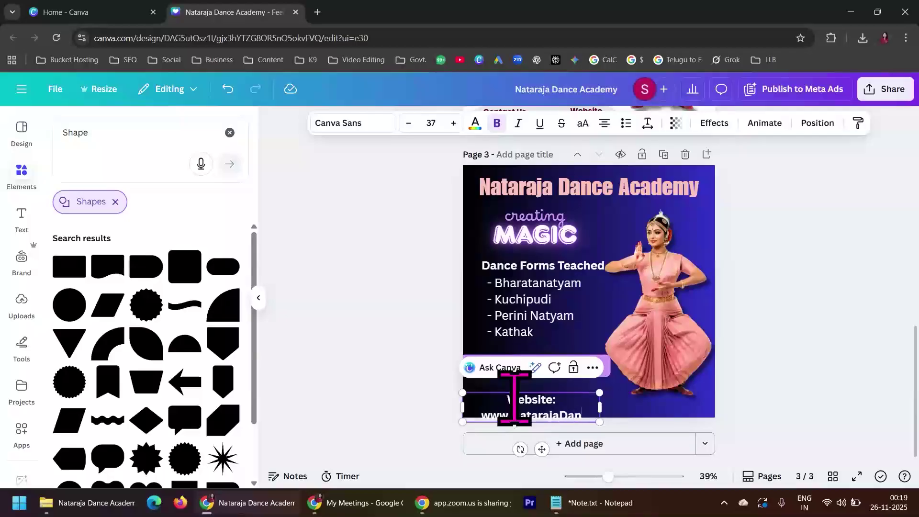
type("ce.com")
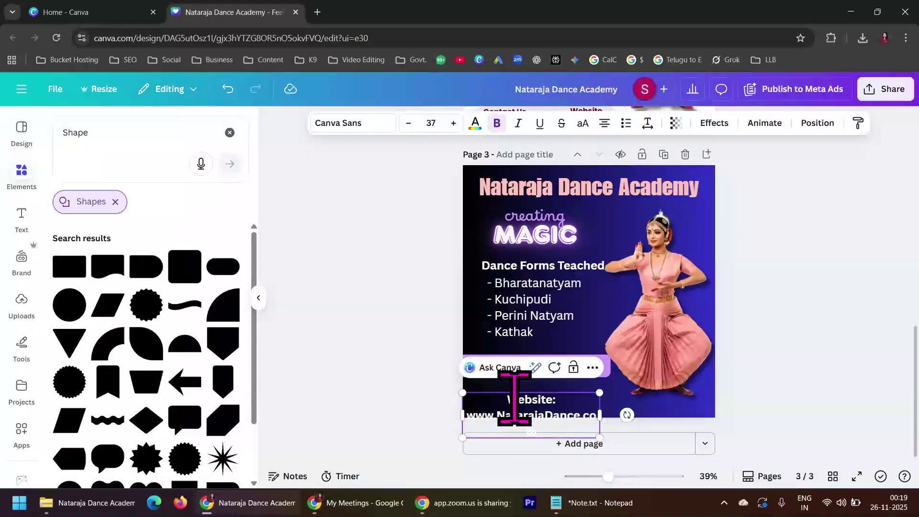
Widen the website text box so it fits on one line and shift it slightly down toward the page's lower edge.
left_click_drag(605, 417, 684, 417)
left_click(743, 375)
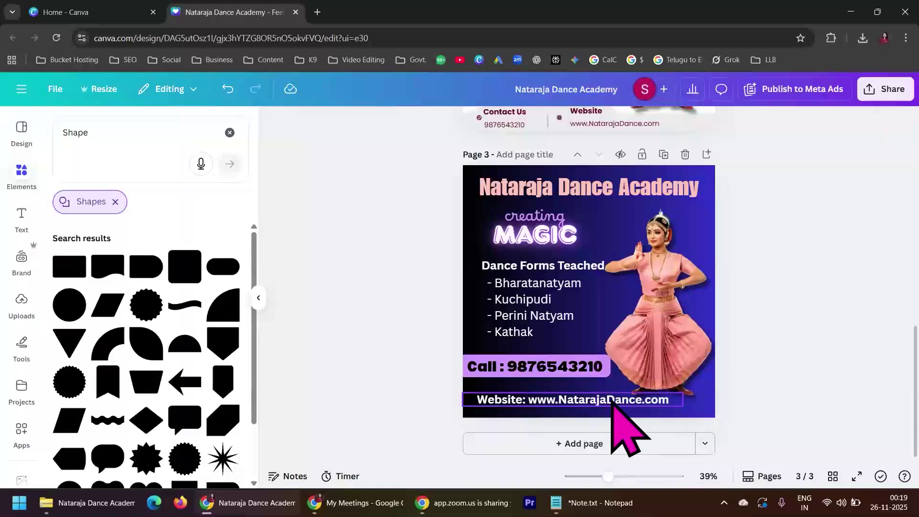
left_click_drag(609, 397, 609, 402)
left_click(805, 347)
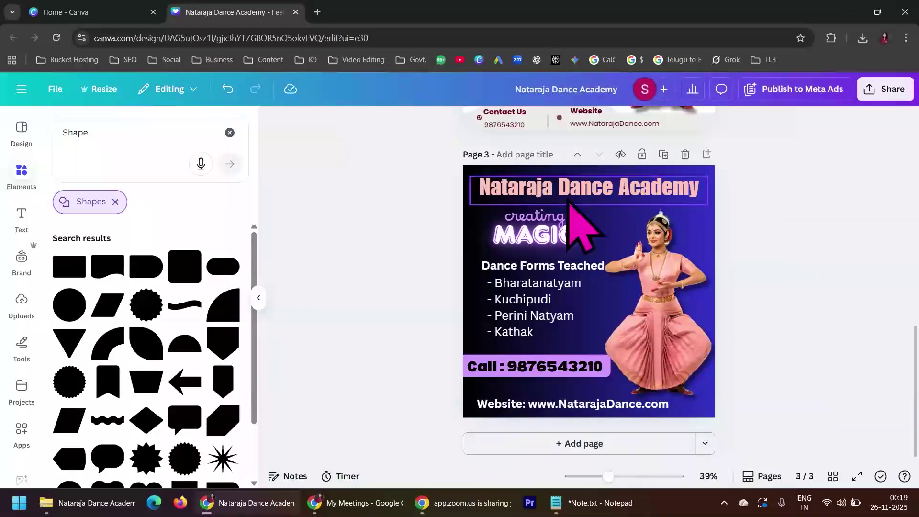
scroll(771, 307, "up", 10)
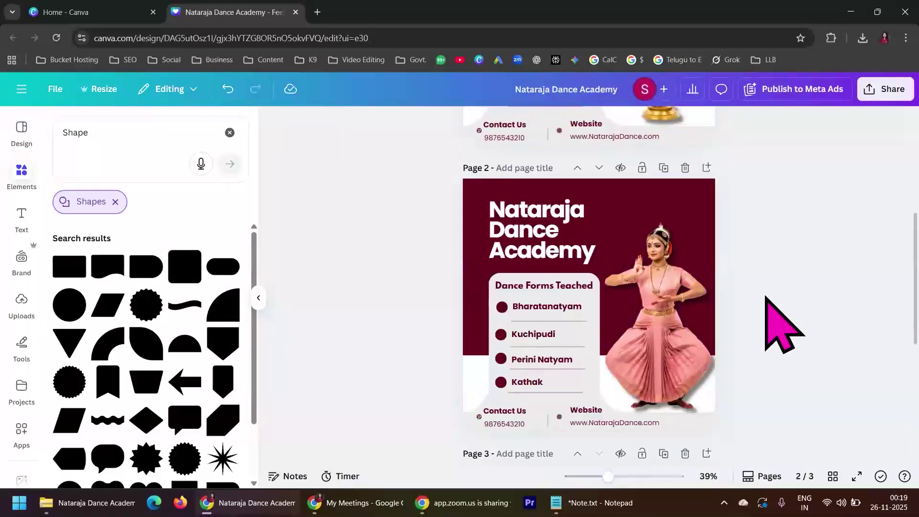
scroll(761, 304, "down", 10)
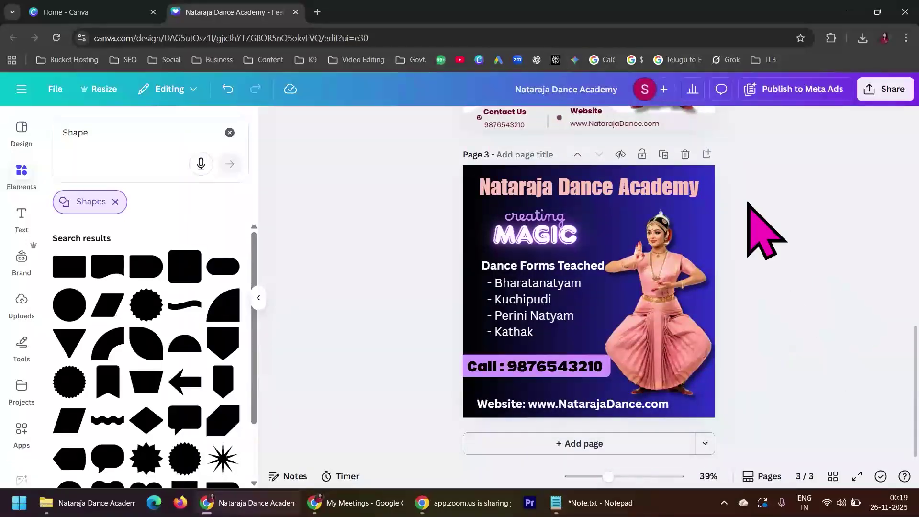
Switch to Notepad and add "3 images" below the dance forms list, followed by separate lines for "Gym", "Hospital" and "Jewelry ()".
left_click(595, 503)
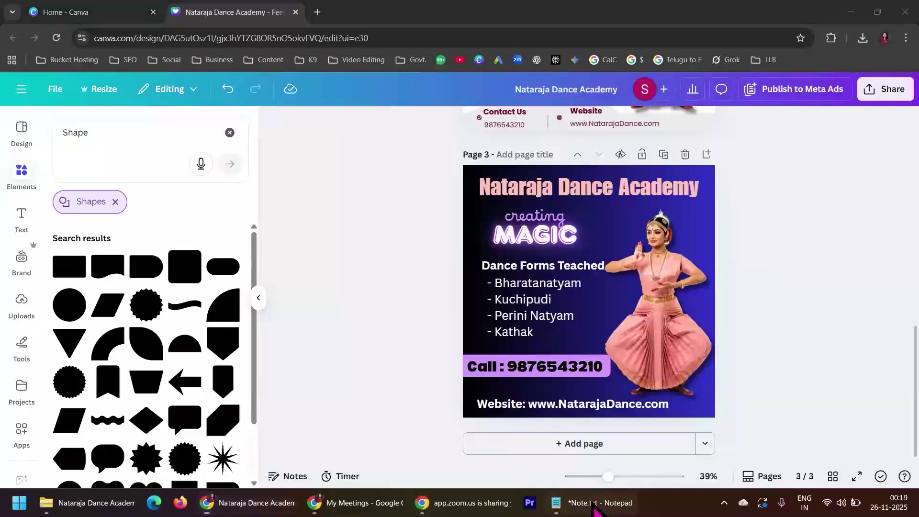
left_click(226, 406)
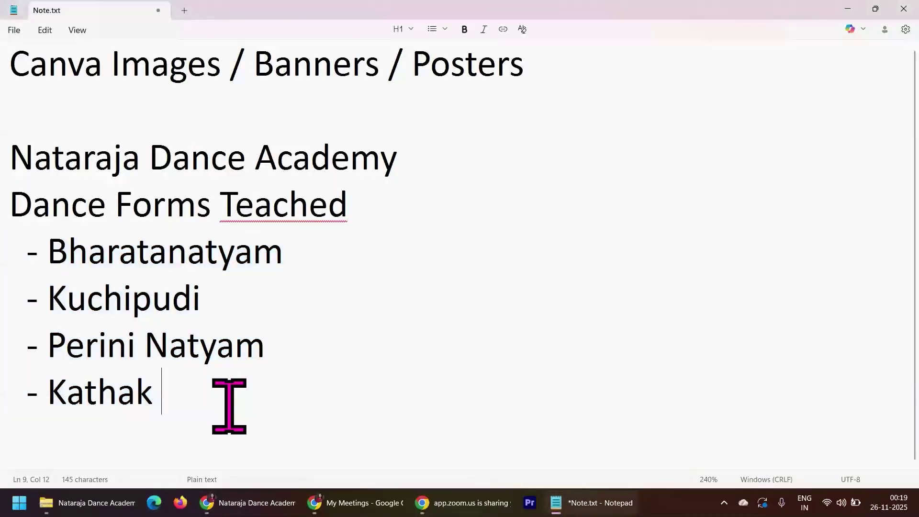
key("Return")
key("Return")
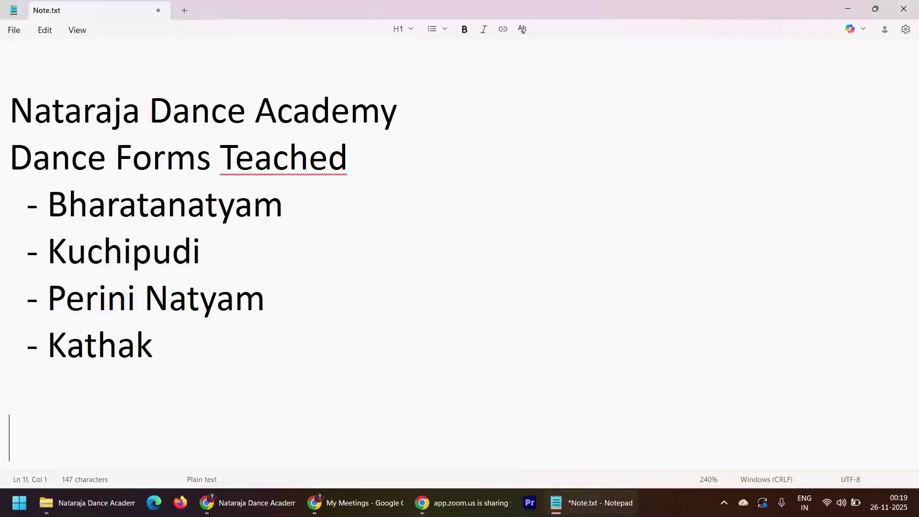
type("3 images")
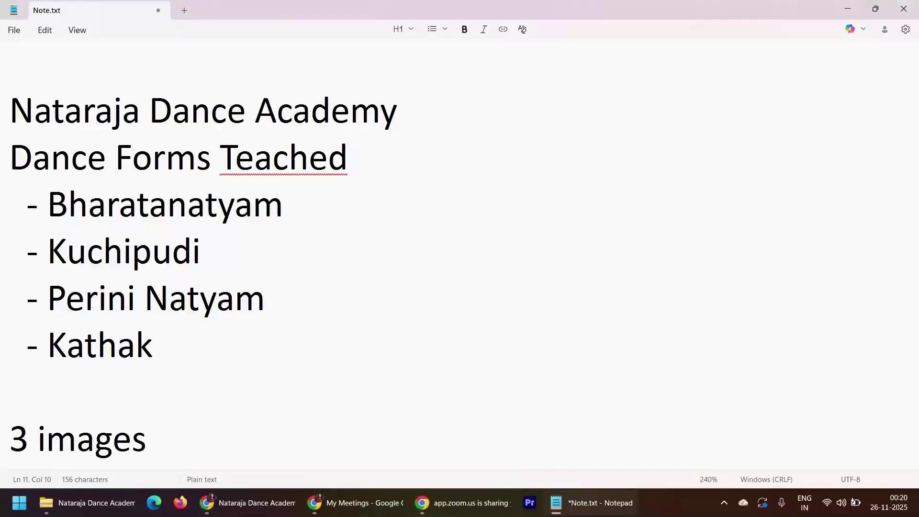
key("Return")
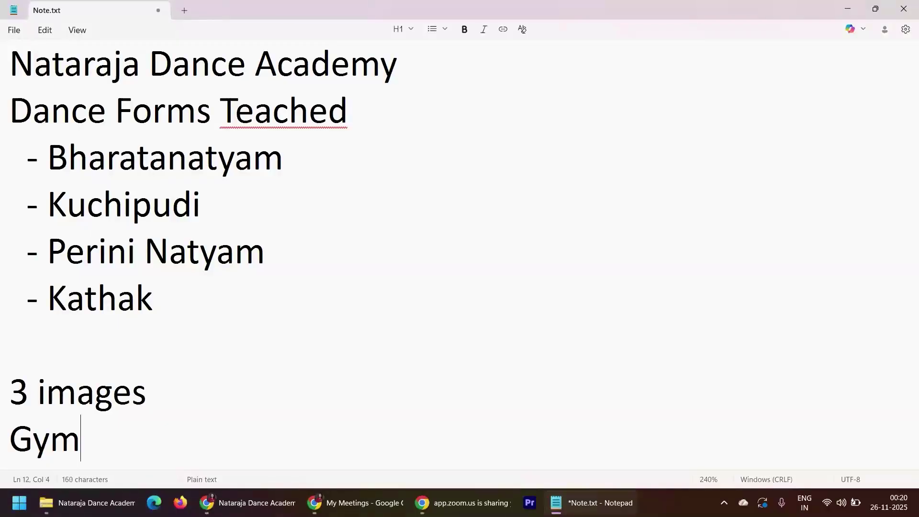
key("Return")
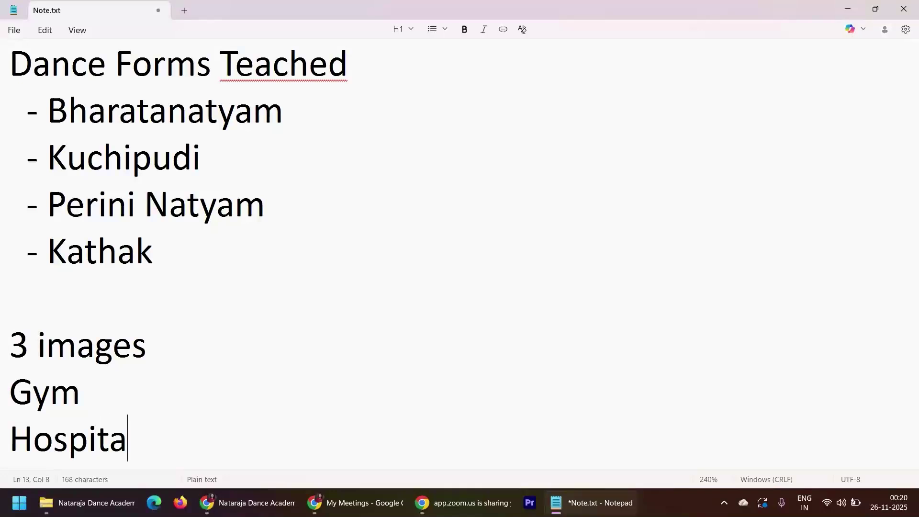
key("Return")
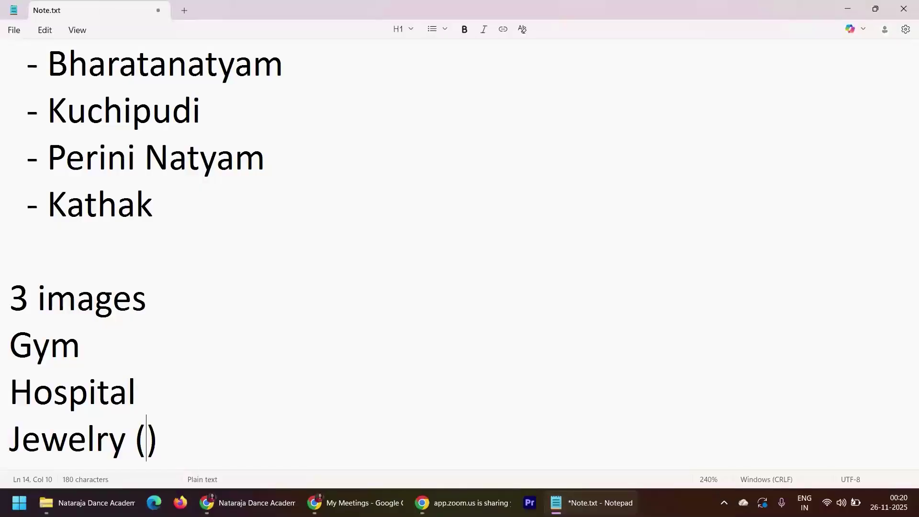
Insert the word "Showroom" between "Jewelry" and the empty parentheses in the note's last line.
scroll(283, 355, "up", 1)
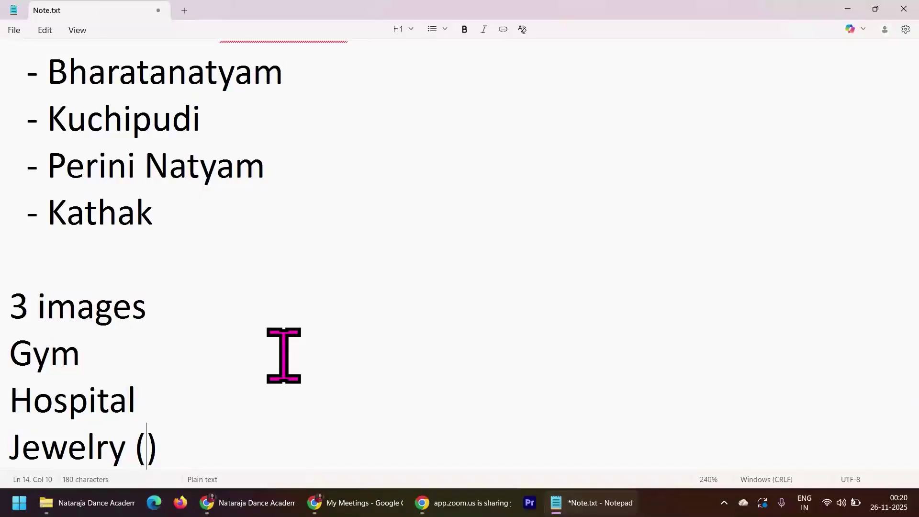
left_click(135, 446)
type("Sho")
key("BackSpace")
type("owrrom")
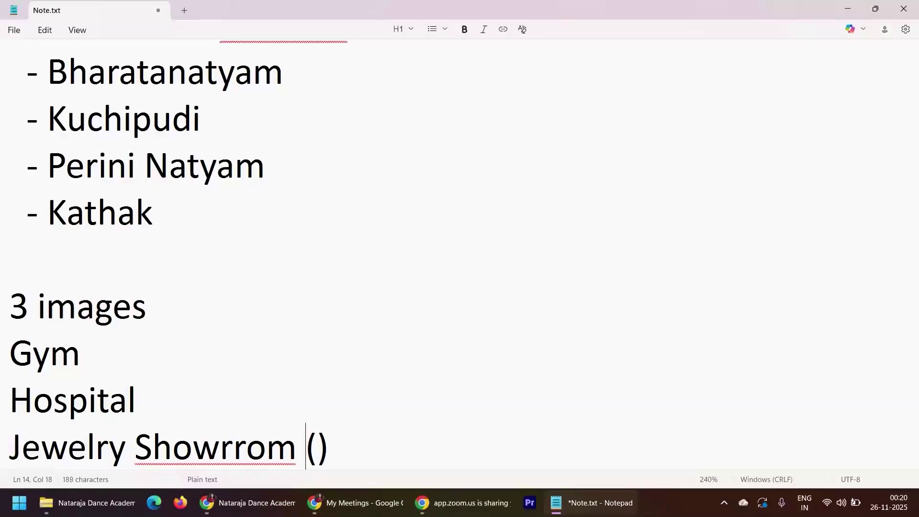
left_click(246, 450)
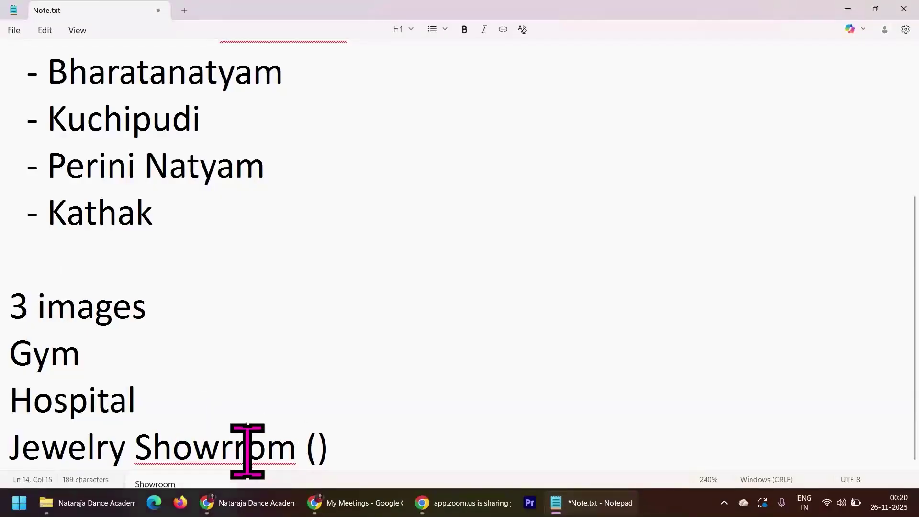
key("BackSpace")
type("o")
Enter "Anu Jewelers" as the example business name inside the parentheses of the Jewelry Showroom line.
left_click(326, 438)
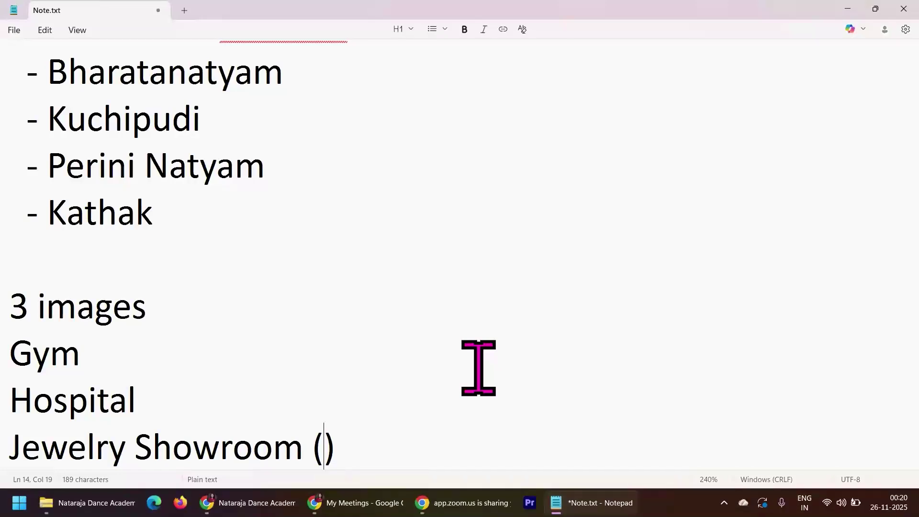
type("Anu")
key("BackSpace")
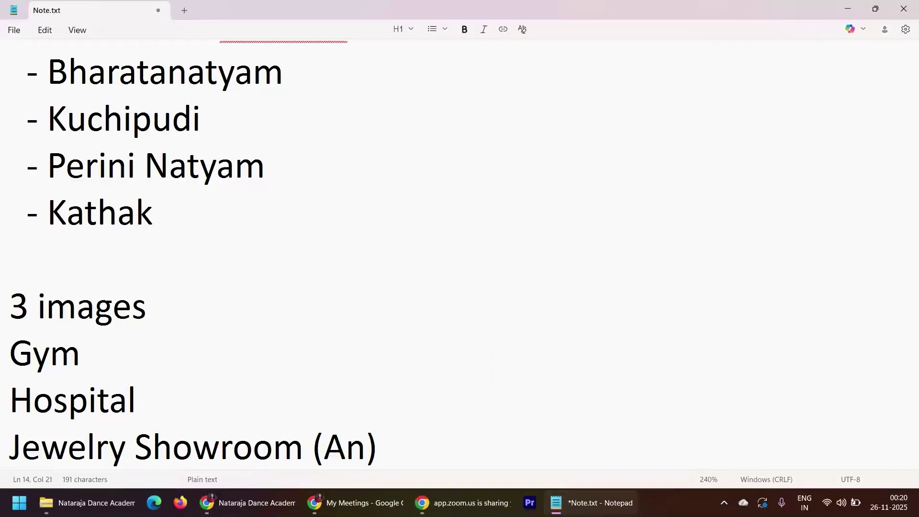
type("u Je")
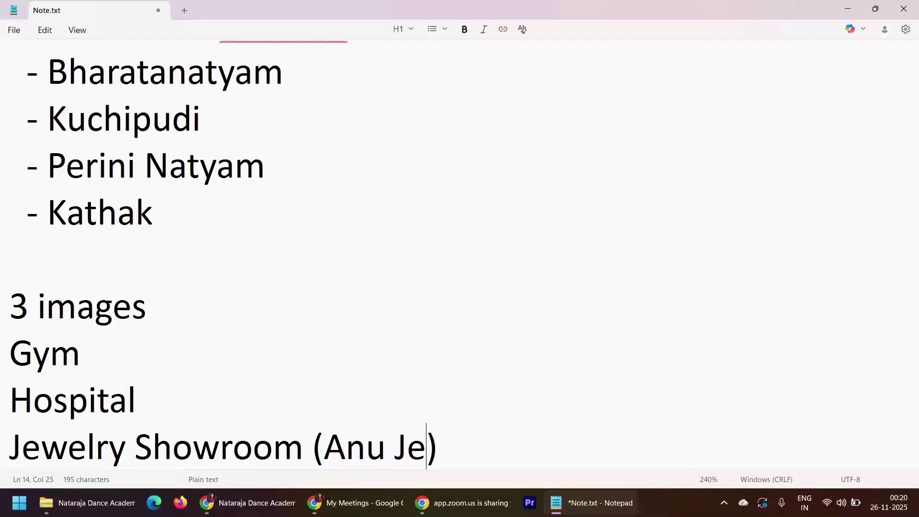
type("welers")
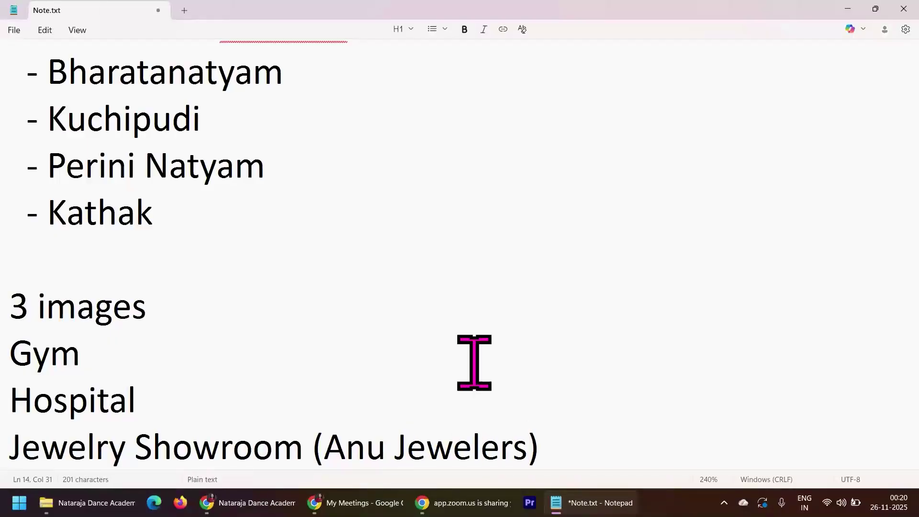
Review the example name and the Gym, Hospital and Jewelry Showroom topics in the note against the ad pages in Canva.
left_click_drag(325, 445, 526, 445)
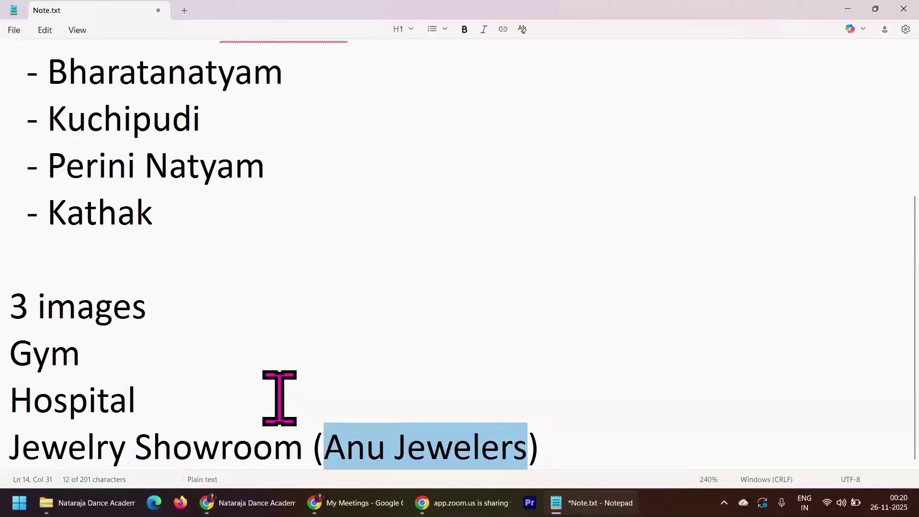
left_click(246, 508)
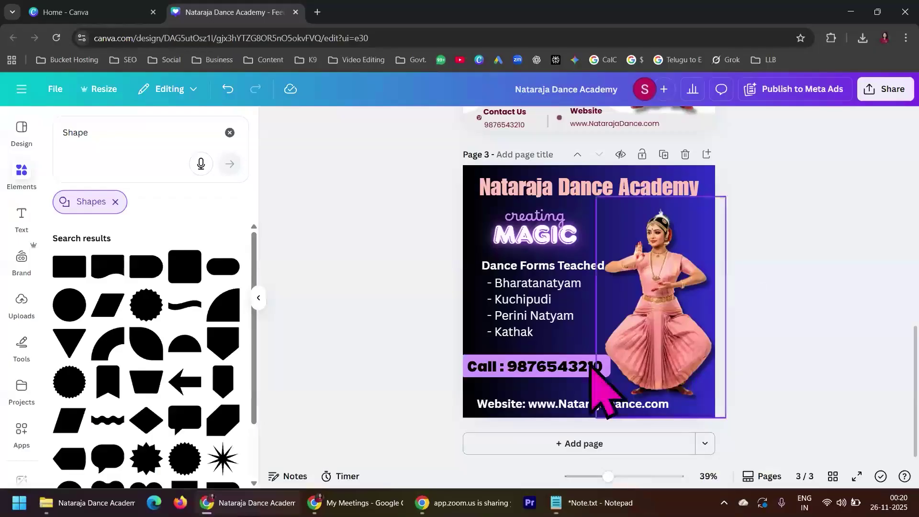
left_click(598, 507)
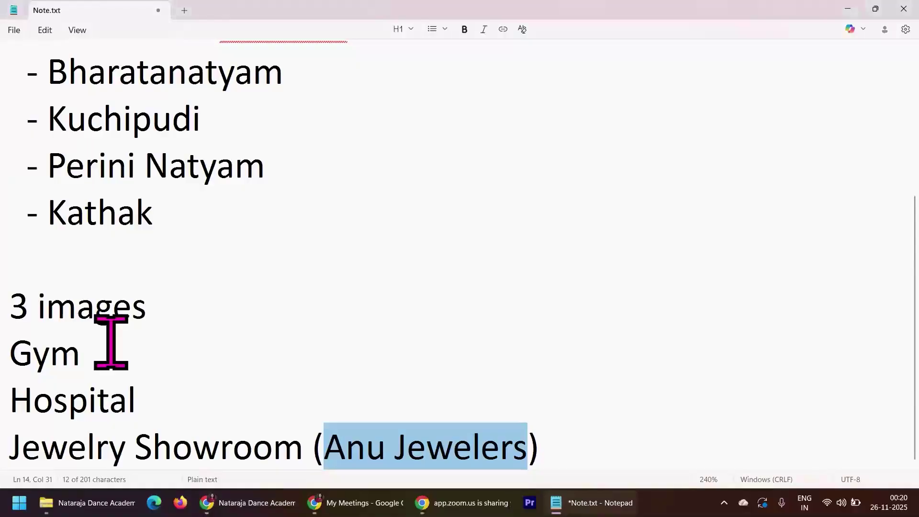
left_click_drag(17, 353, 303, 448)
left_click(246, 503)
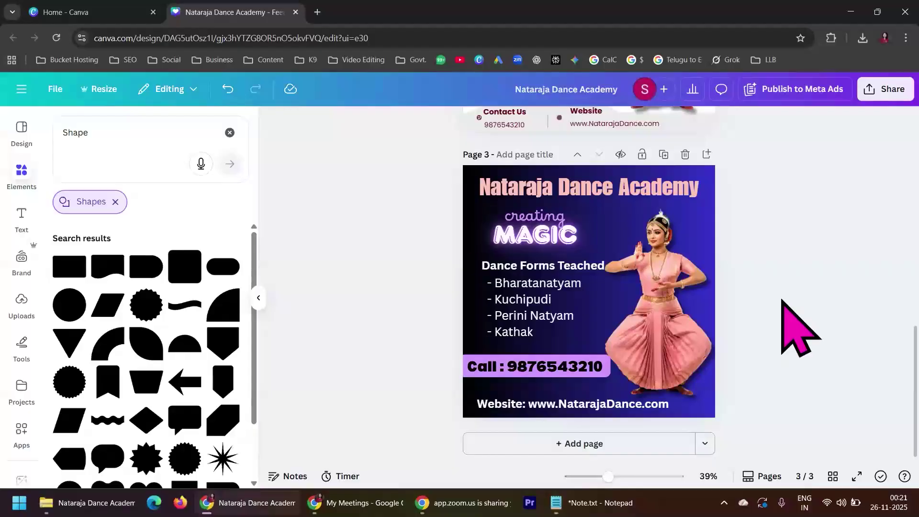
scroll(799, 330, "up", 10)
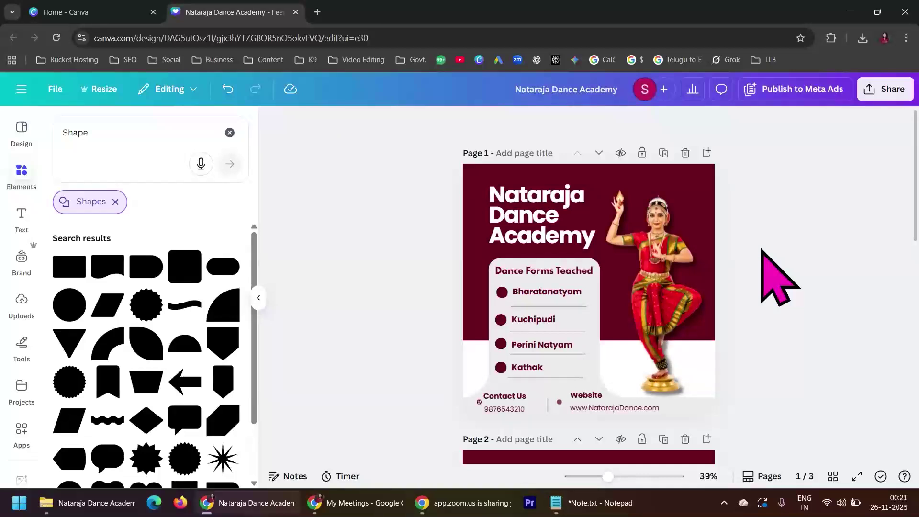
Browse the templates similar to the Red and White Modern School Admission Instagram Feed Ad and look over the three finished pages.
left_click(22, 129)
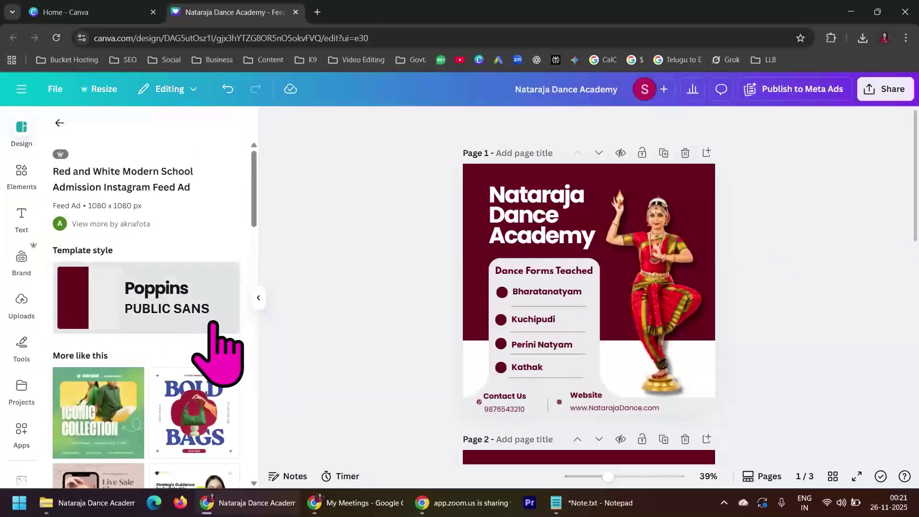
scroll(201, 349, "down", 4)
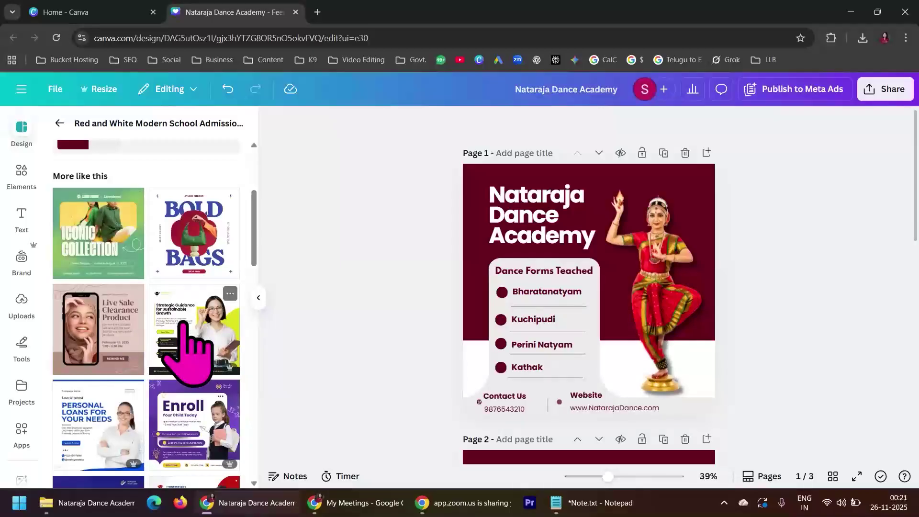
scroll(185, 330, "down", 4)
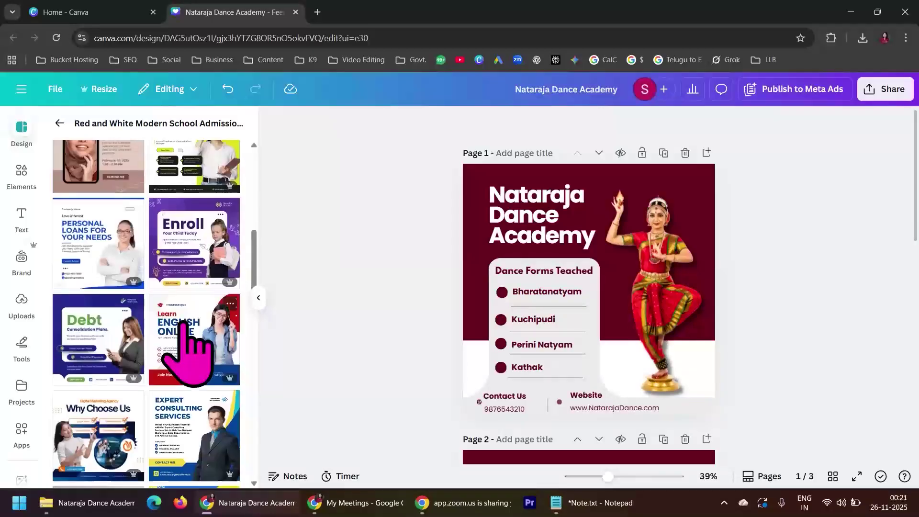
scroll(185, 353, "down", 1)
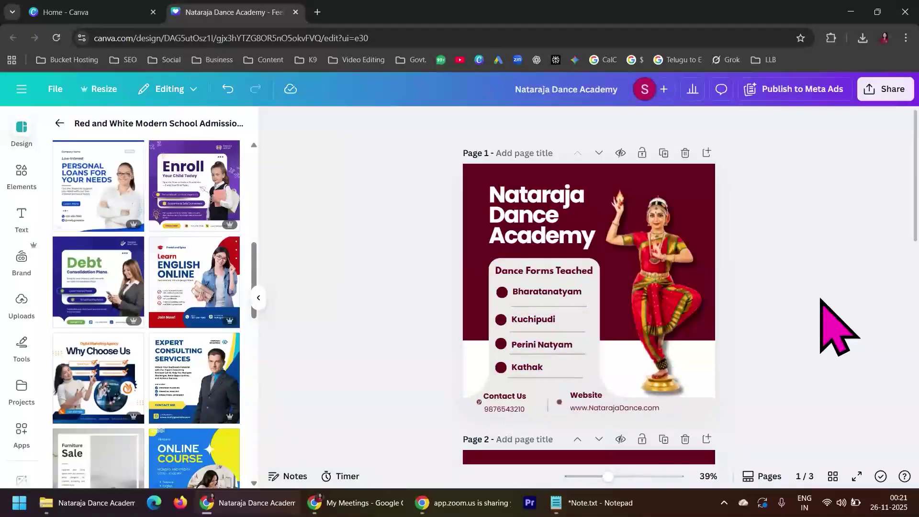
scroll(784, 299, "down", 10)
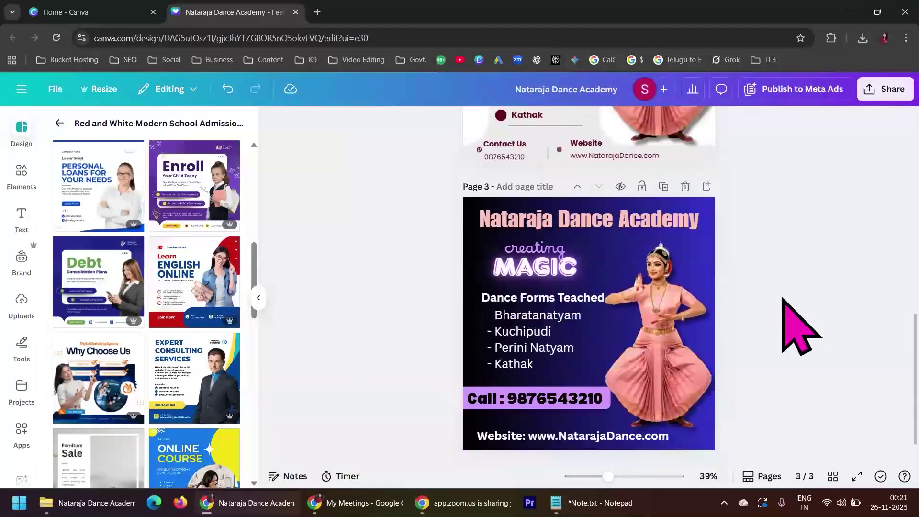
scroll(766, 335, "down", 1)
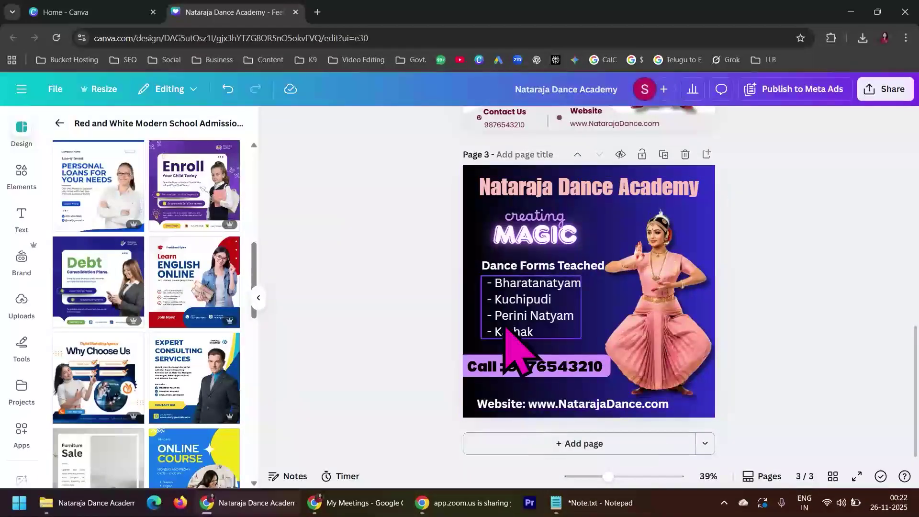
Review the Day 3 notes in Notepad from the heading down to the image topics, and return to page 1 of the Canva design.
left_click(591, 512)
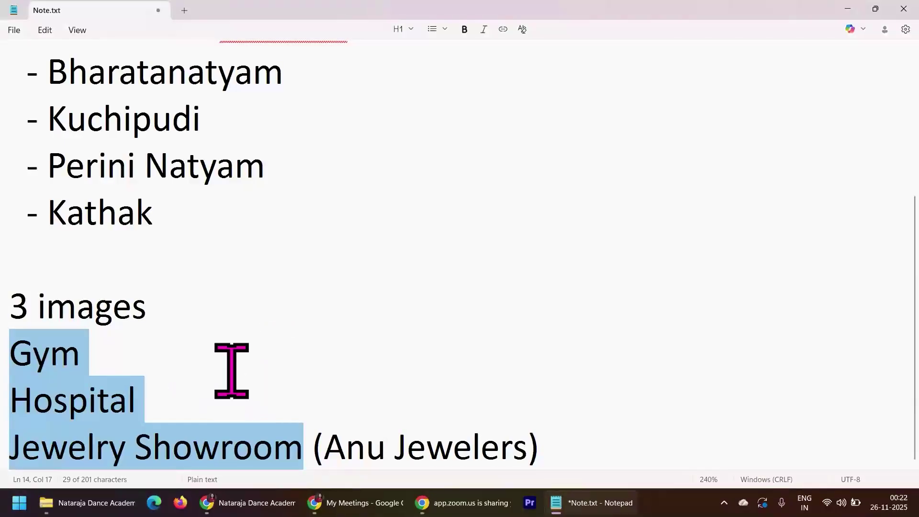
scroll(278, 355, "up", 5)
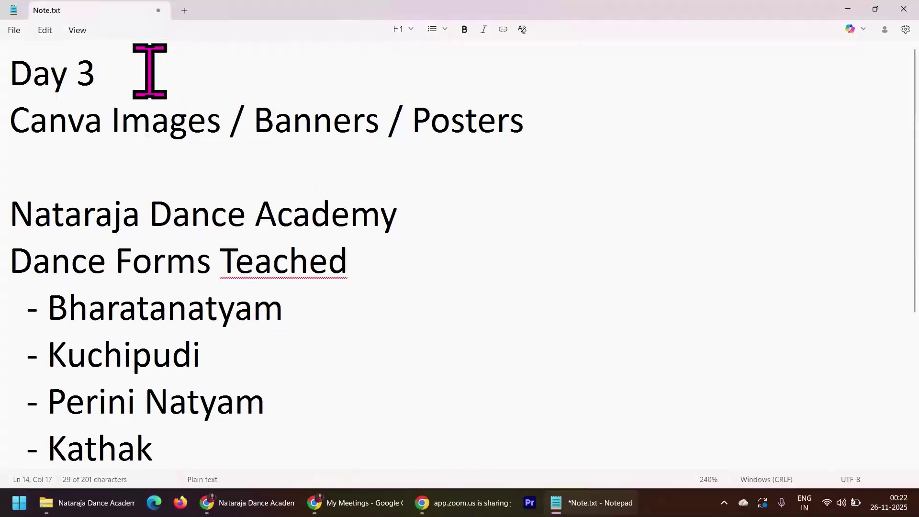
left_click_drag(149, 71, 2, 72)
left_click_drag(16, 112, 553, 119)
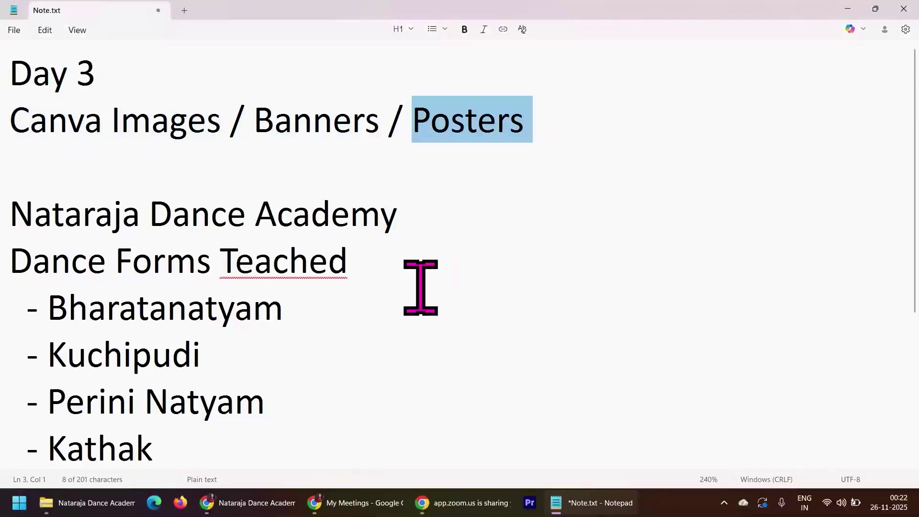
left_click_drag(11, 213, 406, 211)
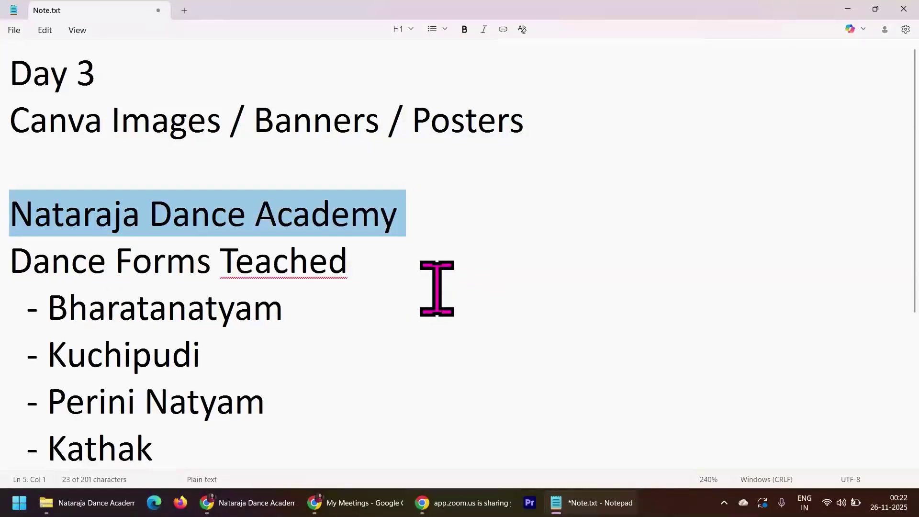
scroll(437, 287, "down", 3)
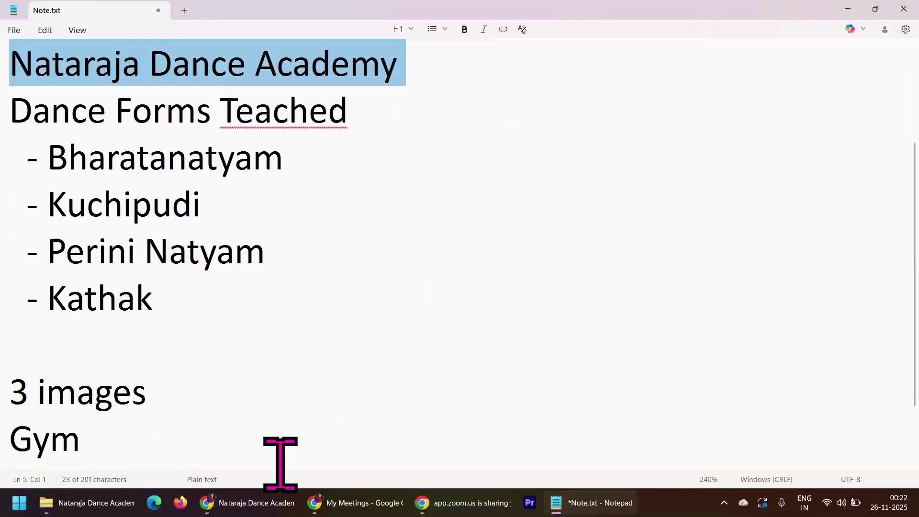
left_click(283, 502)
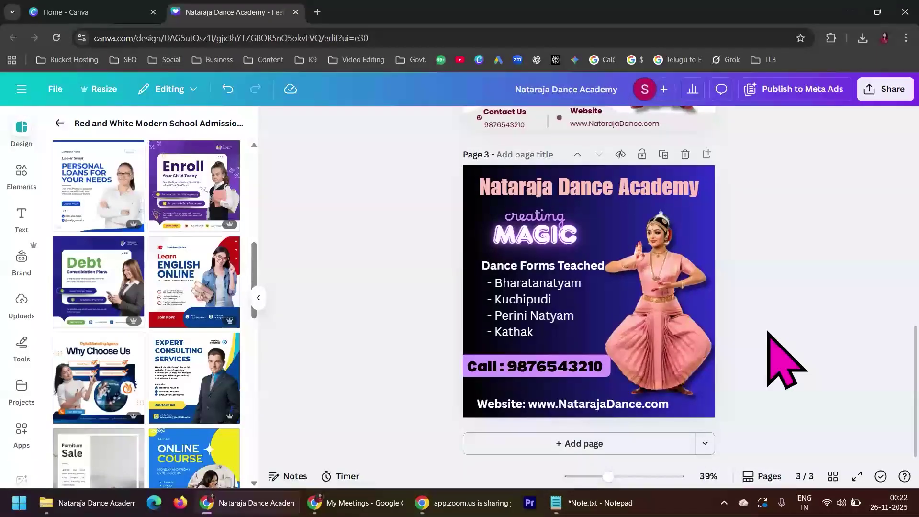
scroll(767, 332, "up", 10)
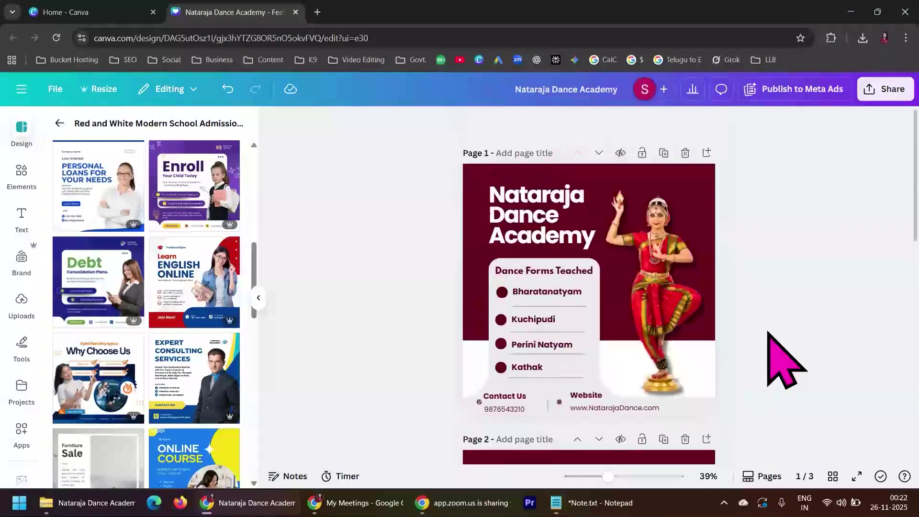